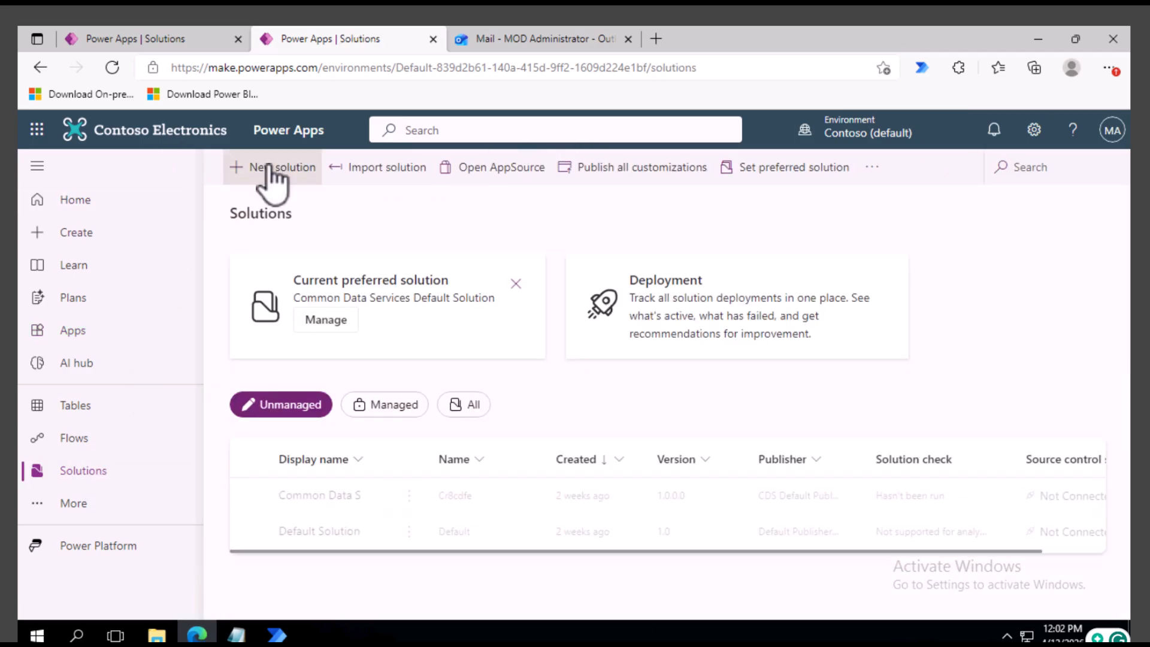
# Start a new solution with the display name "Env var" and expand its additional options.
pyautogui.click(269, 170)
pyautogui.click(952, 207)
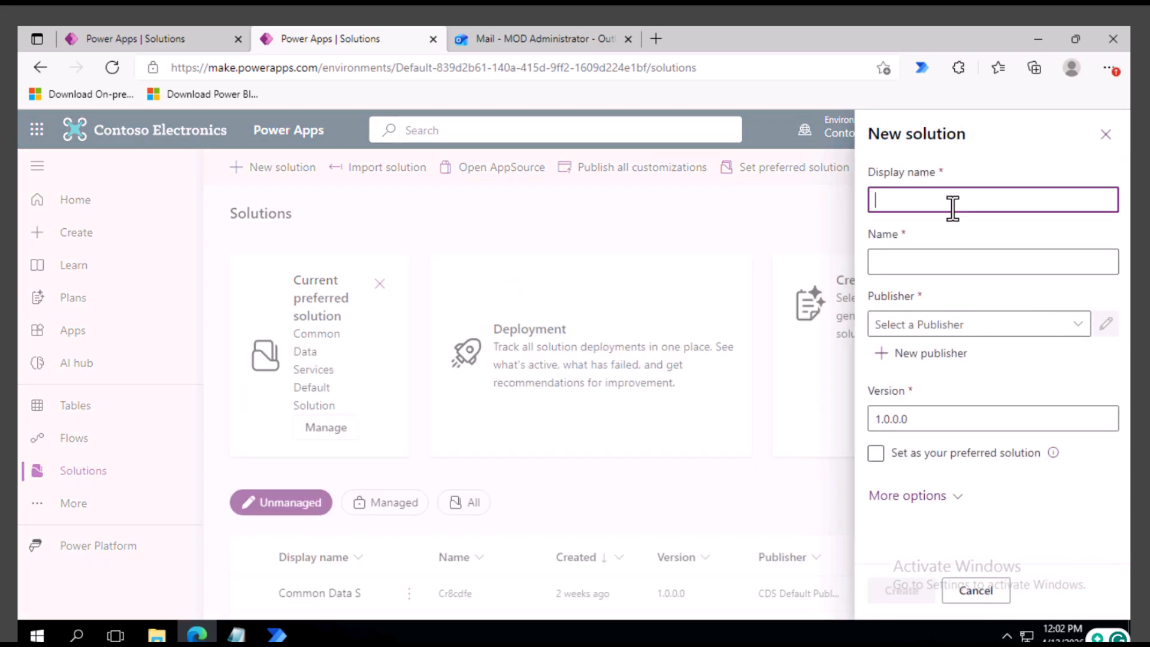
pyautogui.write('Env var')
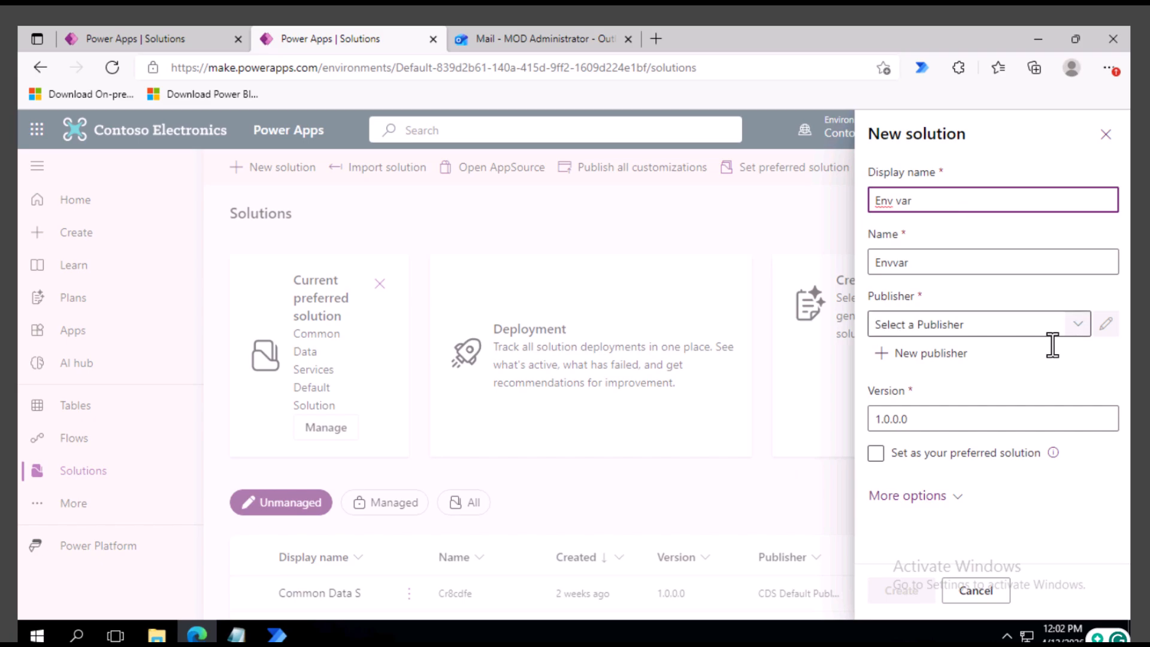
pyautogui.click(1079, 325)
pyautogui.click(1070, 495)
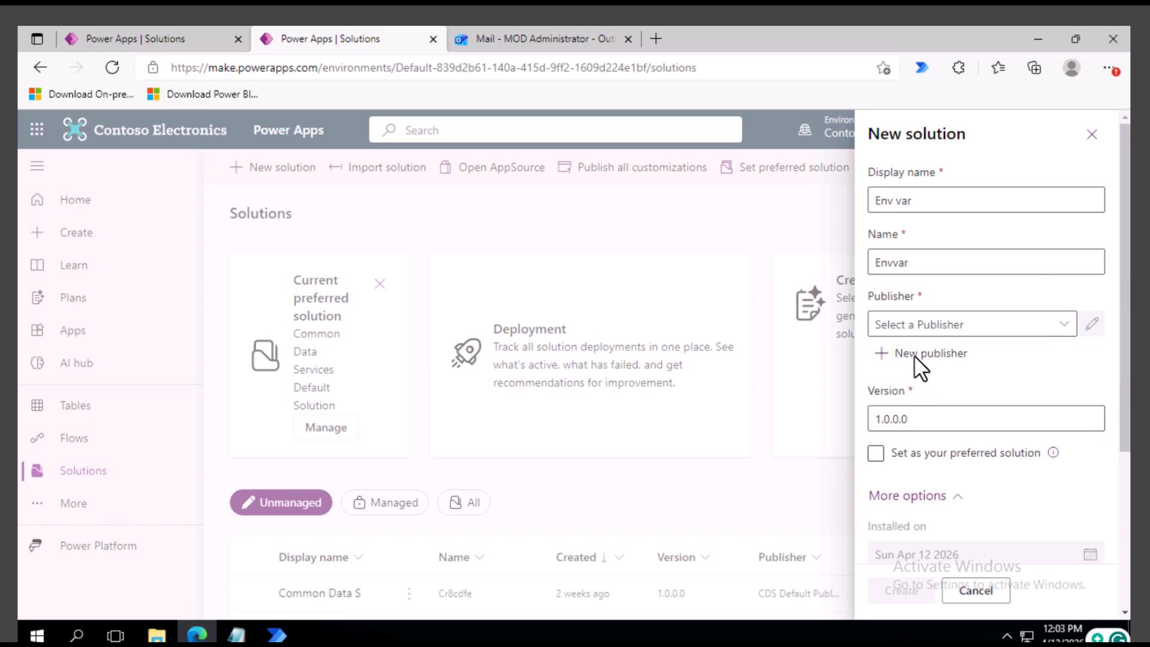
# Create a new publisher with display name and name "env var" and prefix "sc", and try to save it.
pyautogui.click(913, 354)
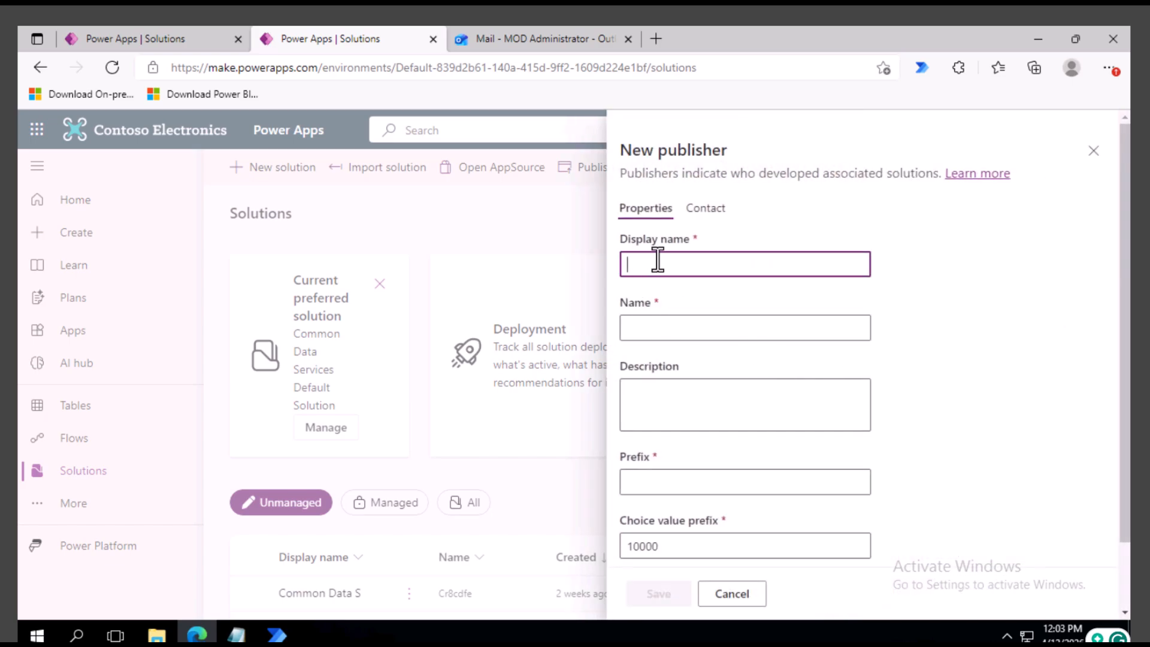
pyautogui.write('env var')
pyautogui.click(681, 403)
pyautogui.click(679, 339)
pyautogui.write('env var')
pyautogui.click(664, 485)
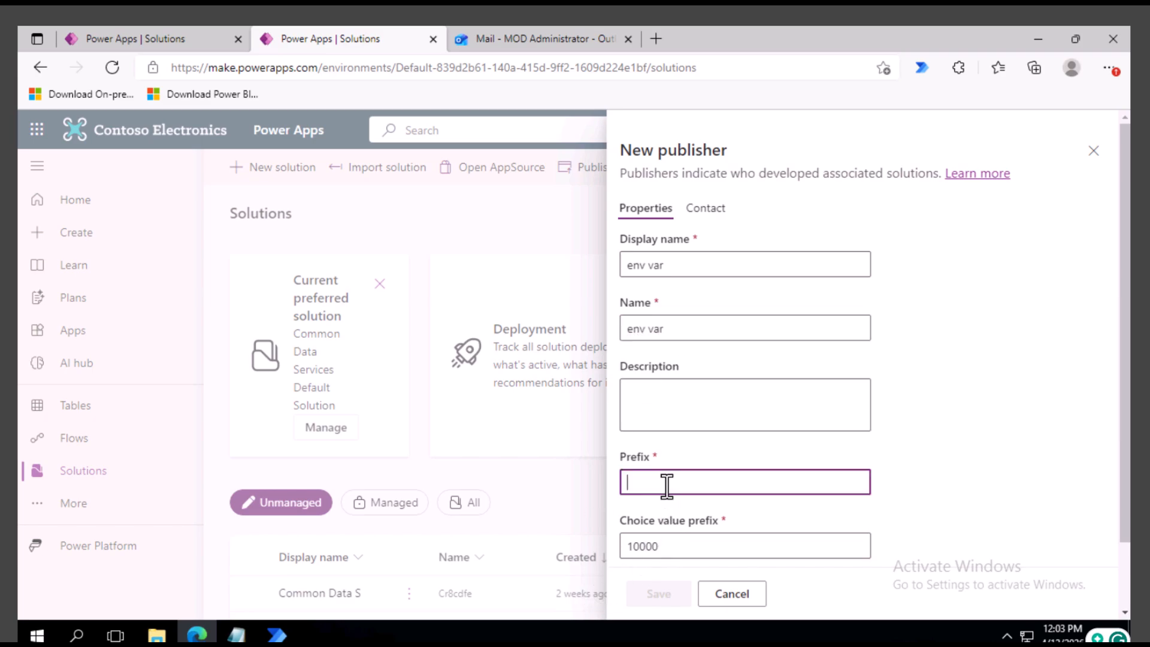
pyautogui.write('sc')
pyautogui.click(658, 595)
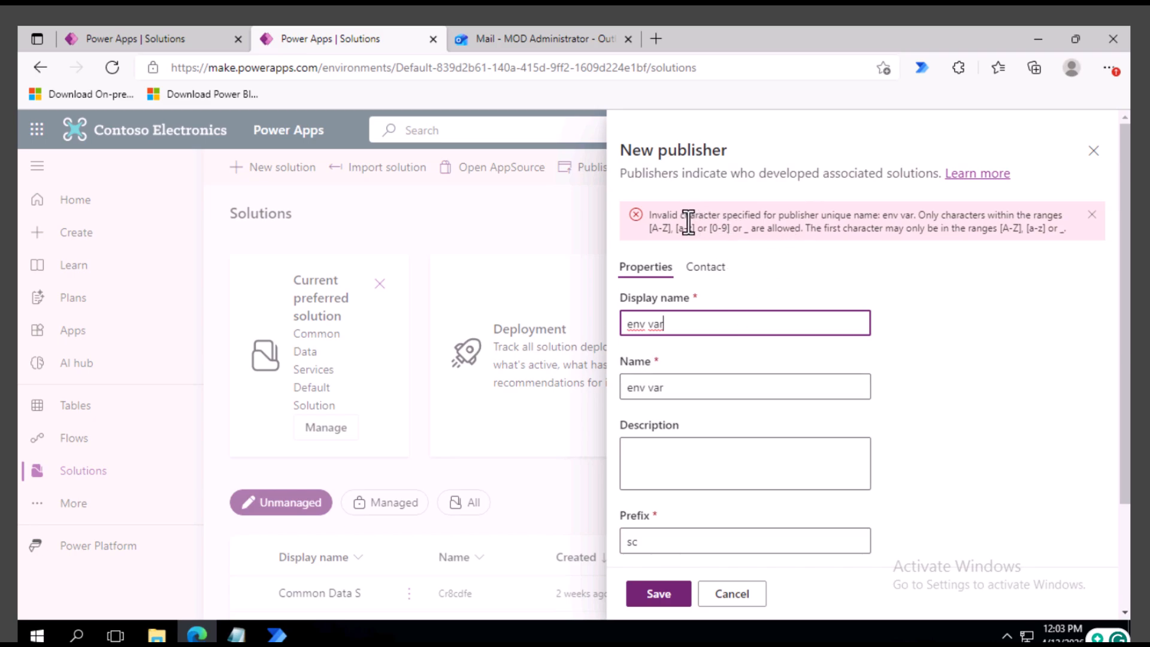
# Correct the publisher's name to "envvar", set its prefix to "ssc", and save the publisher.
pyautogui.moveTo(684, 216); pyautogui.dragTo(954, 221)
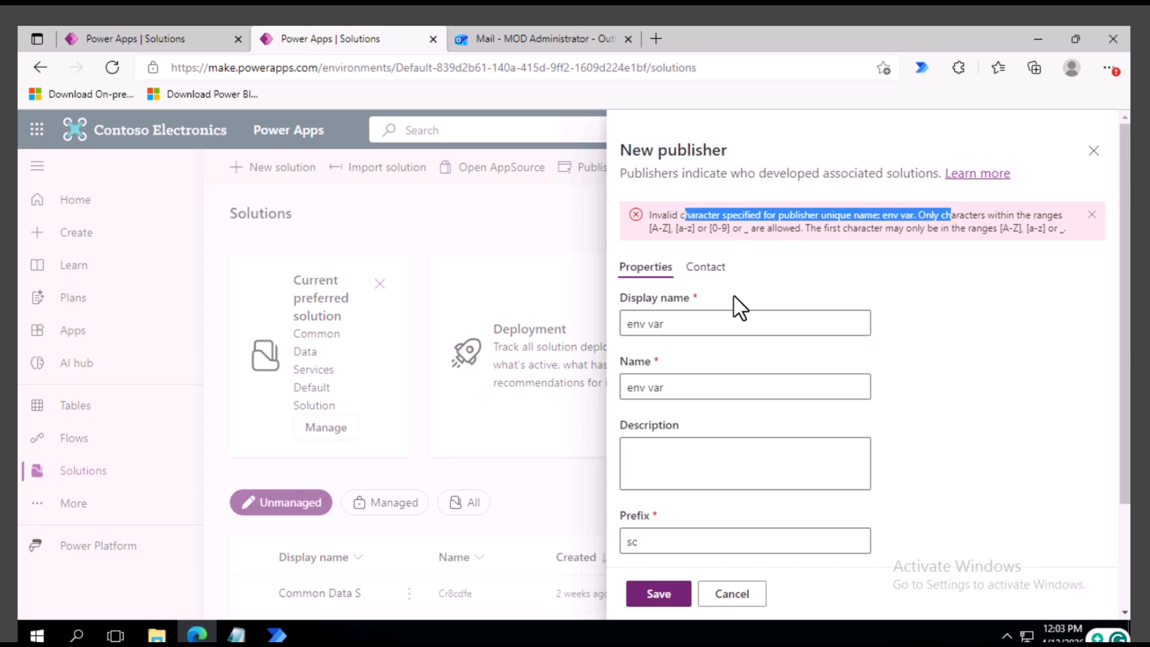
pyautogui.click(644, 387)
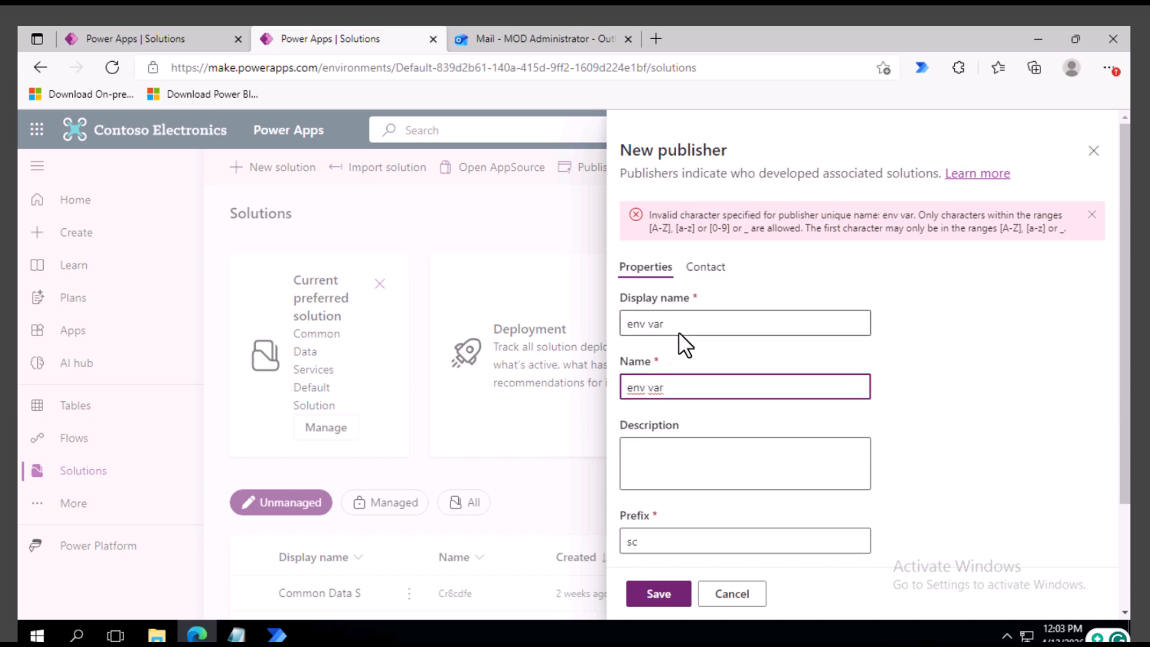
pyautogui.press('Delete')
pyautogui.click(686, 465)
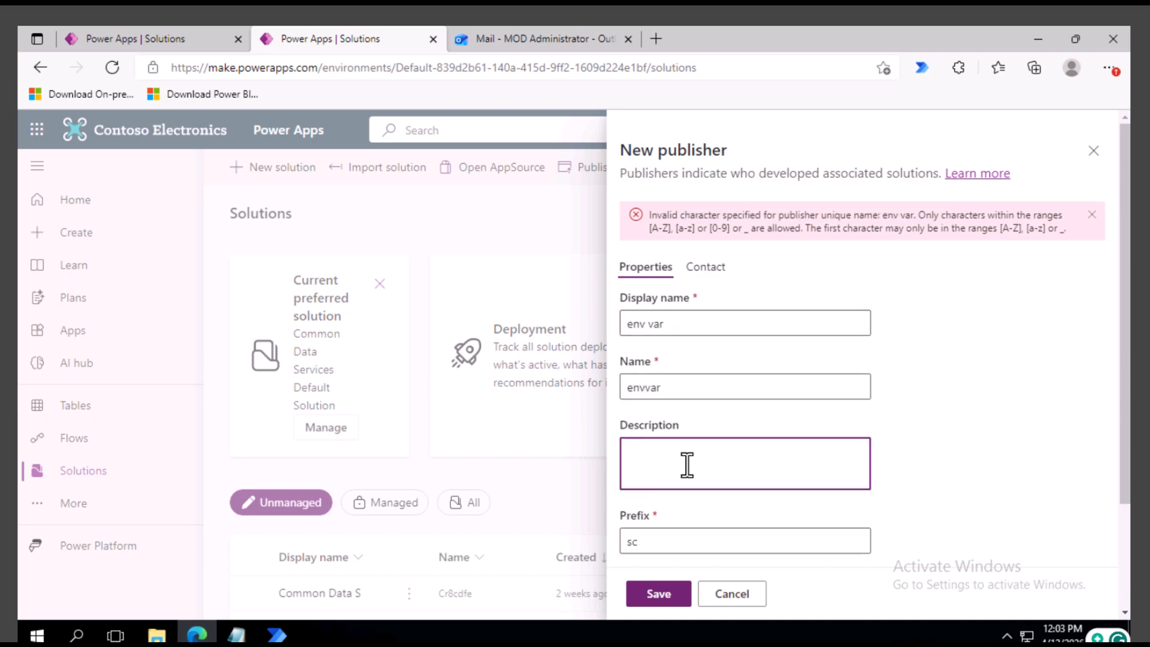
pyautogui.scroll(-2, 686, 465)
pyautogui.moveTo(655, 399); pyautogui.dragTo(619, 402)
pyautogui.write('ev')
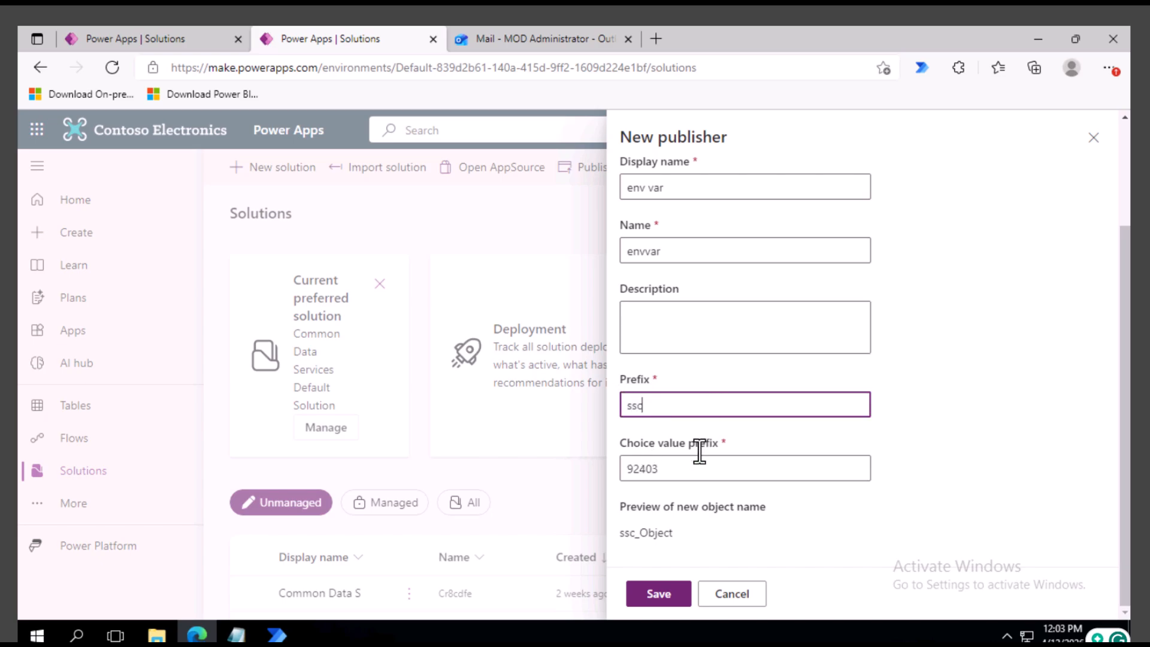
pyautogui.click(661, 593)
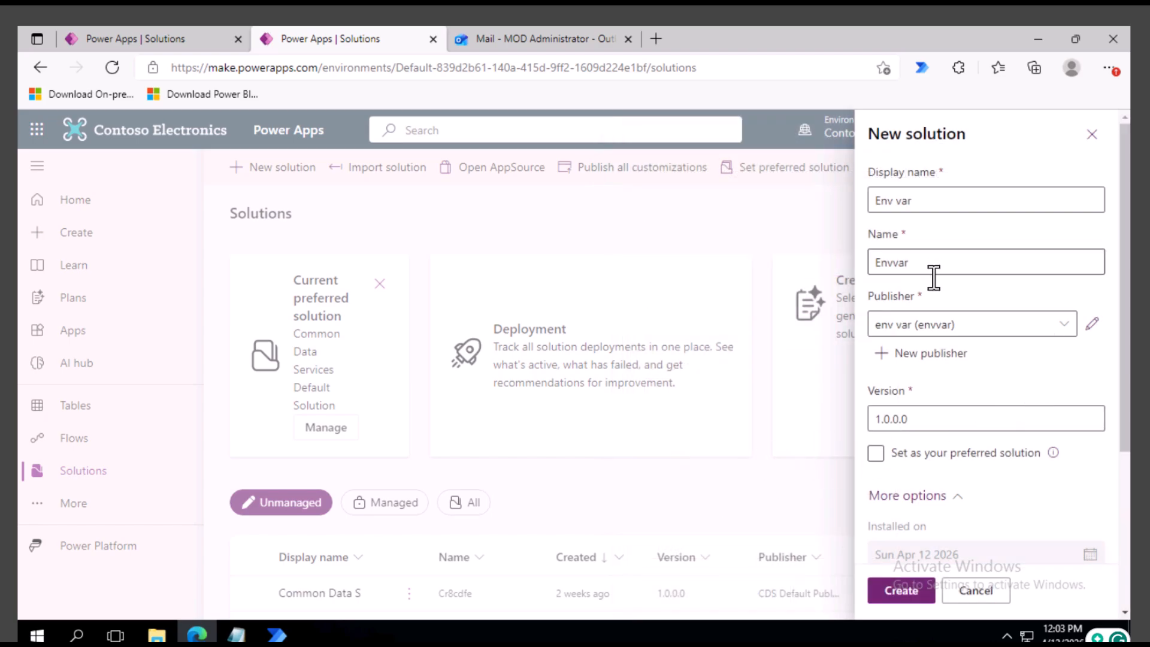
# Create the Env var solution with the new publisher.
pyautogui.scroll(-4, 908, 526)
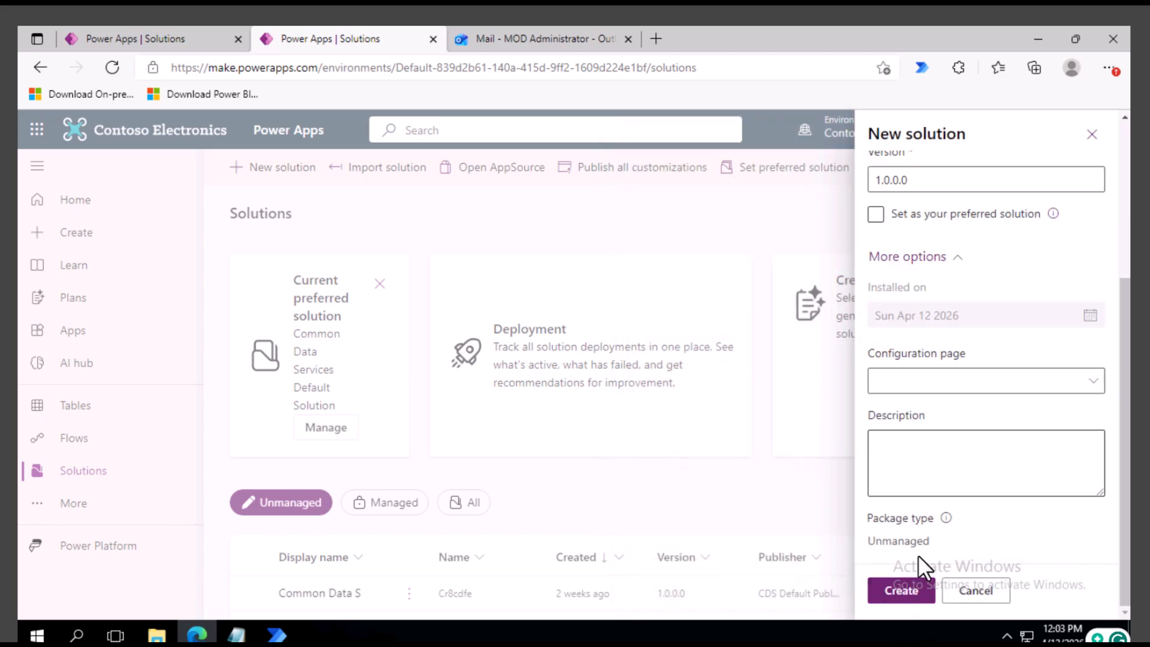
pyautogui.click(901, 592)
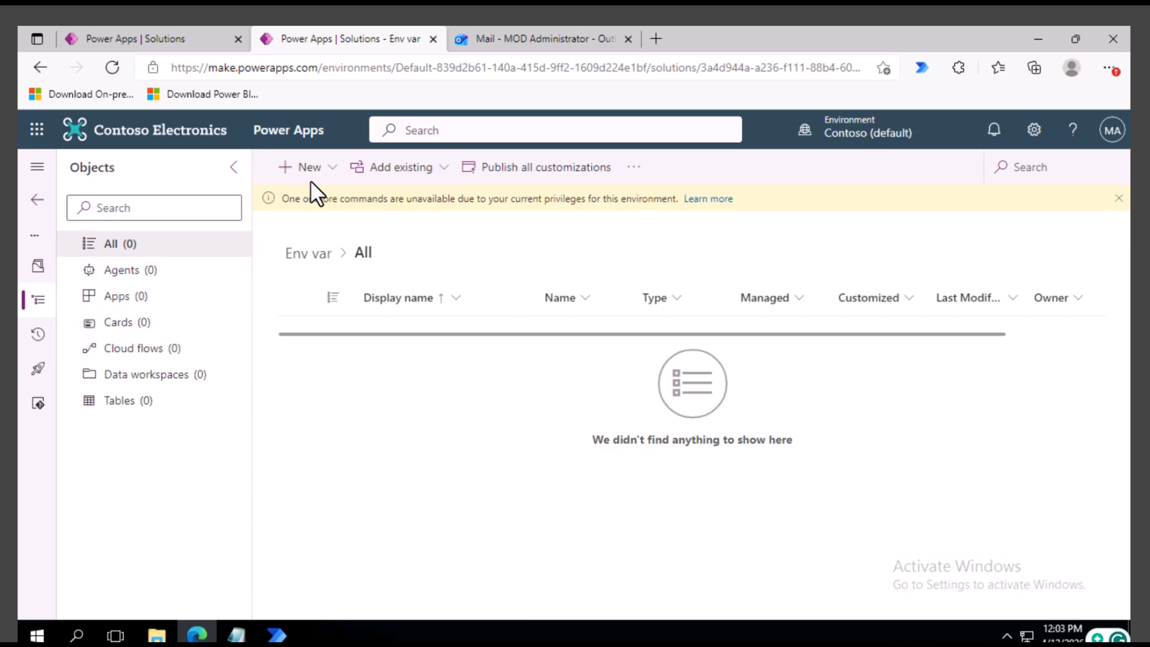
# Start a new environment variable in the Env var solution.
pyautogui.click(324, 169)
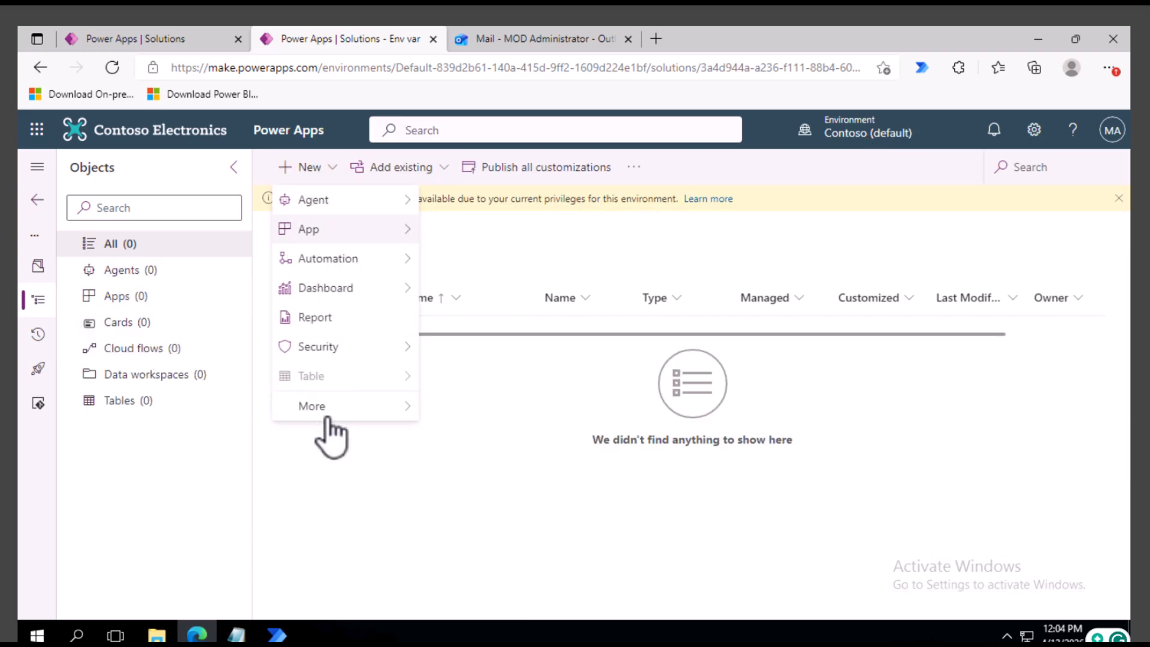
pyautogui.moveTo(369, 405)
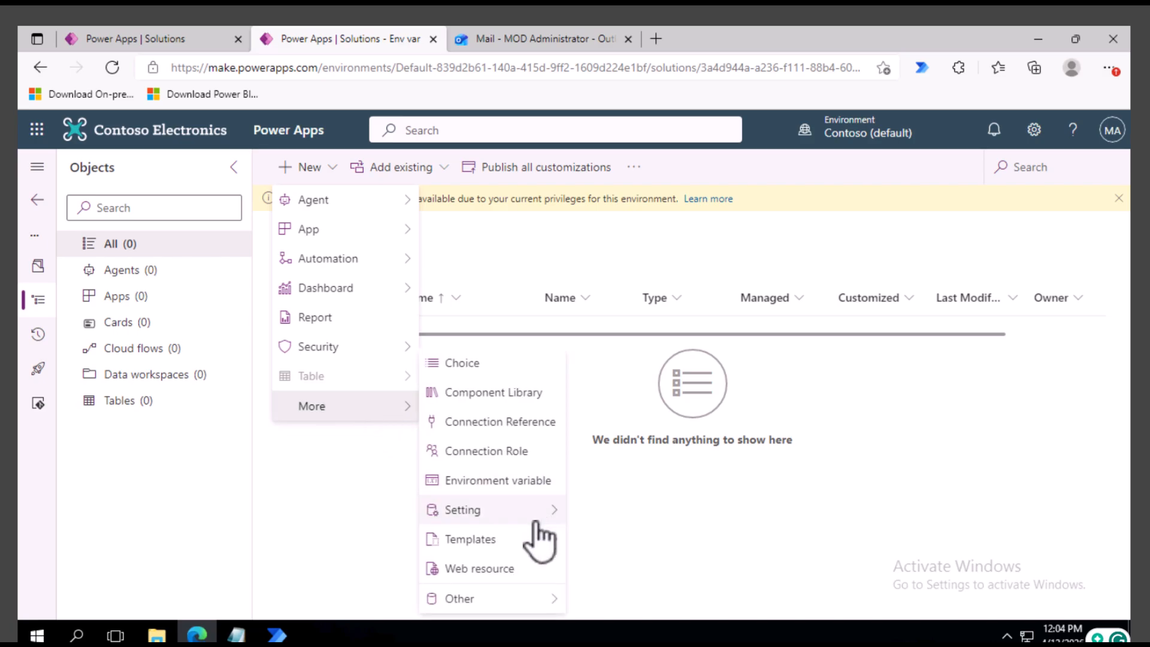
pyautogui.moveTo(518, 602)
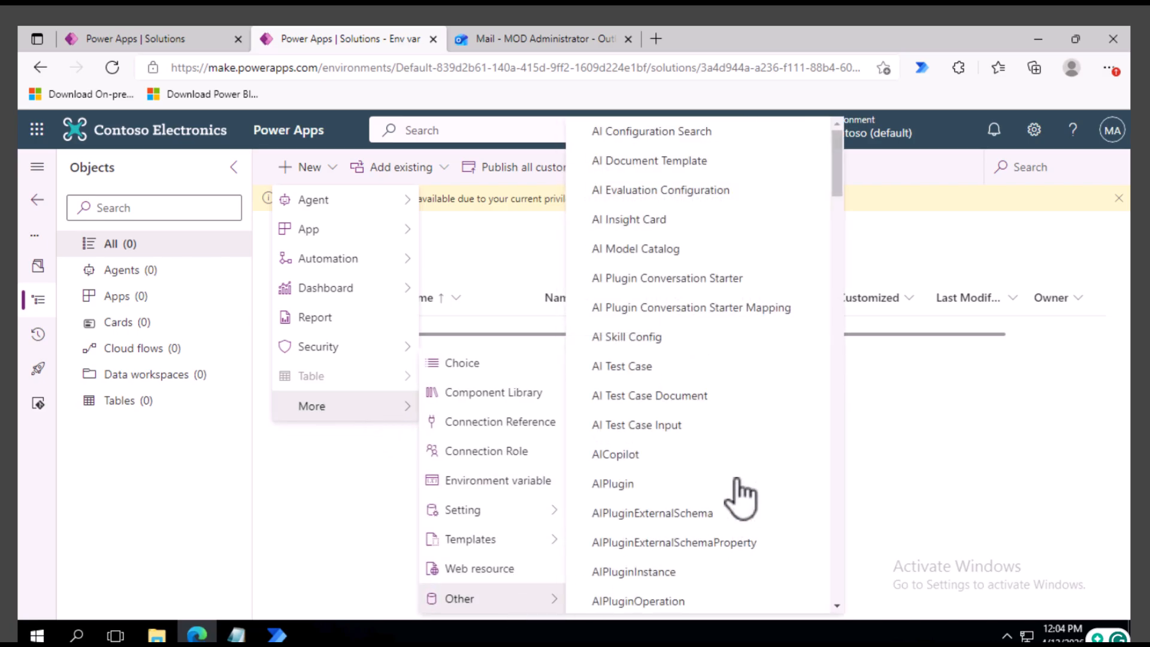
pyautogui.scroll(-8, 737, 455)
pyautogui.scroll(-10, 738, 455)
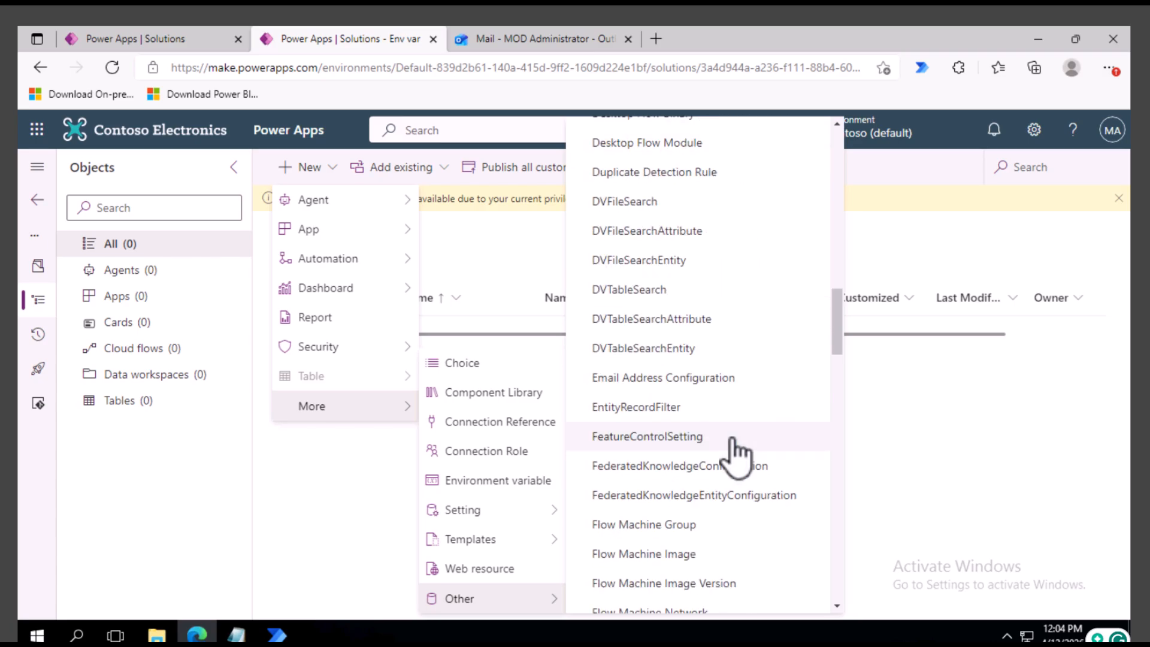
pyautogui.scroll(-3, 738, 456)
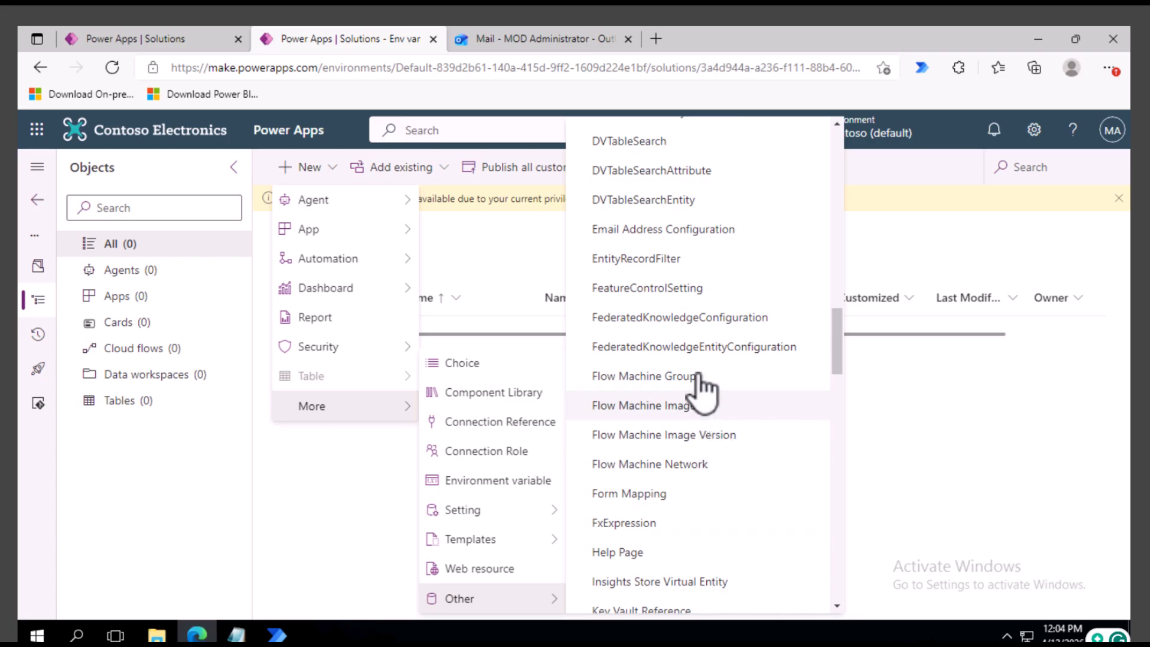
pyautogui.scroll(3, 701, 358)
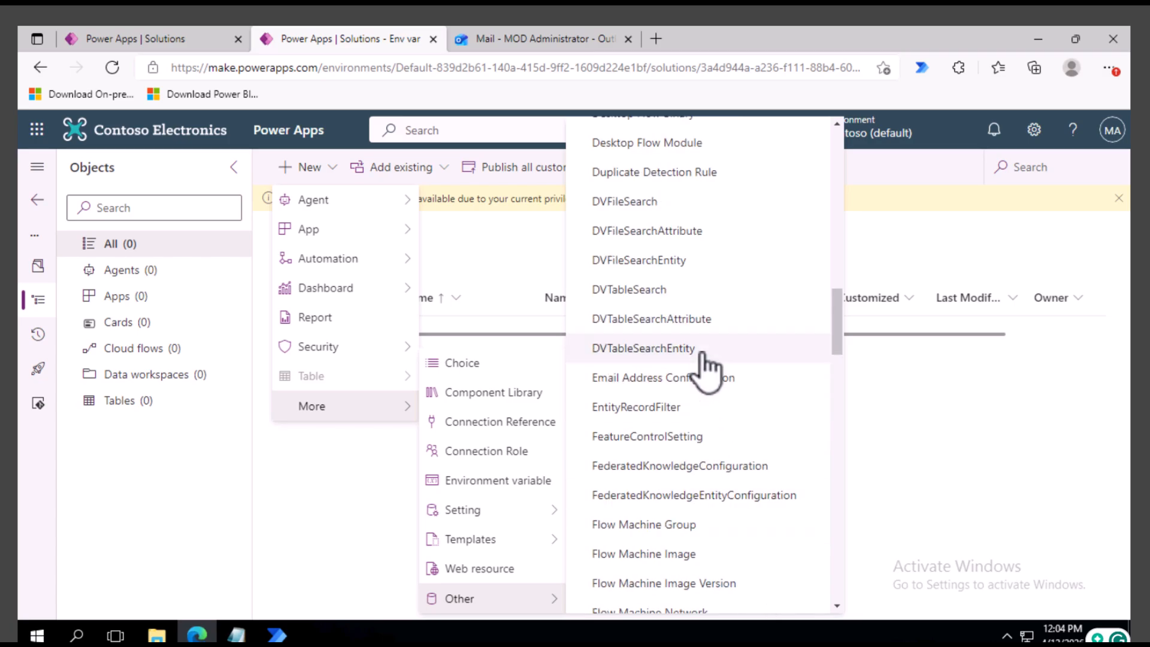
pyautogui.click(507, 480)
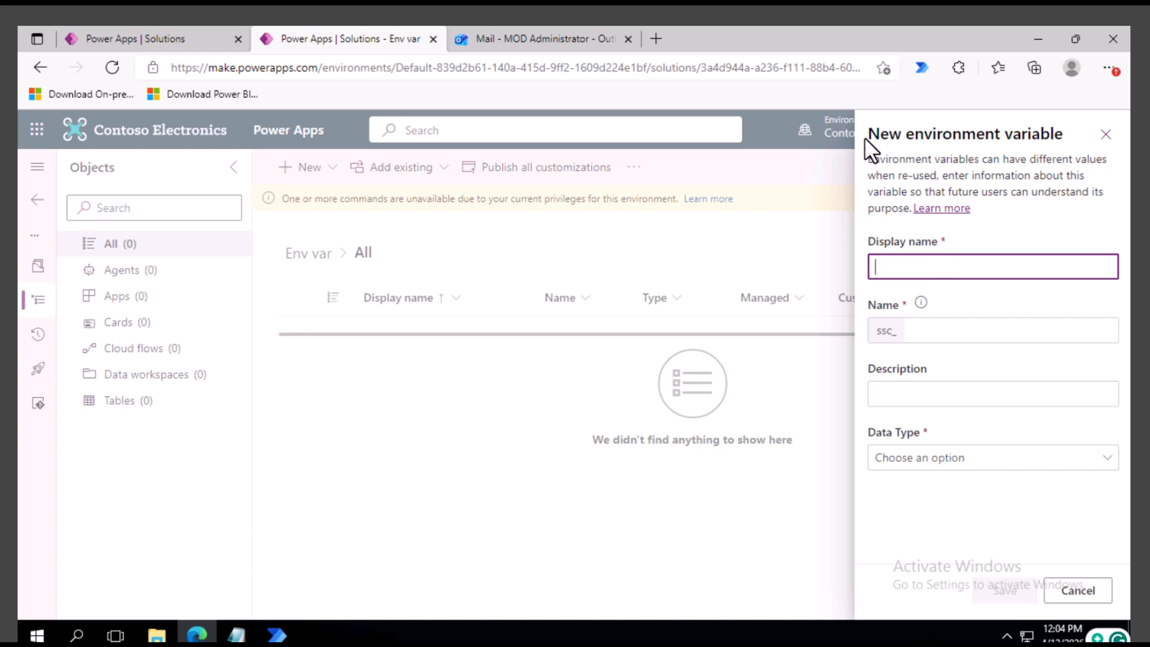
# Switch to Notepad and list the environments DEV, UAT and PROD on separate lines below the existing text.
pyautogui.click(237, 635)
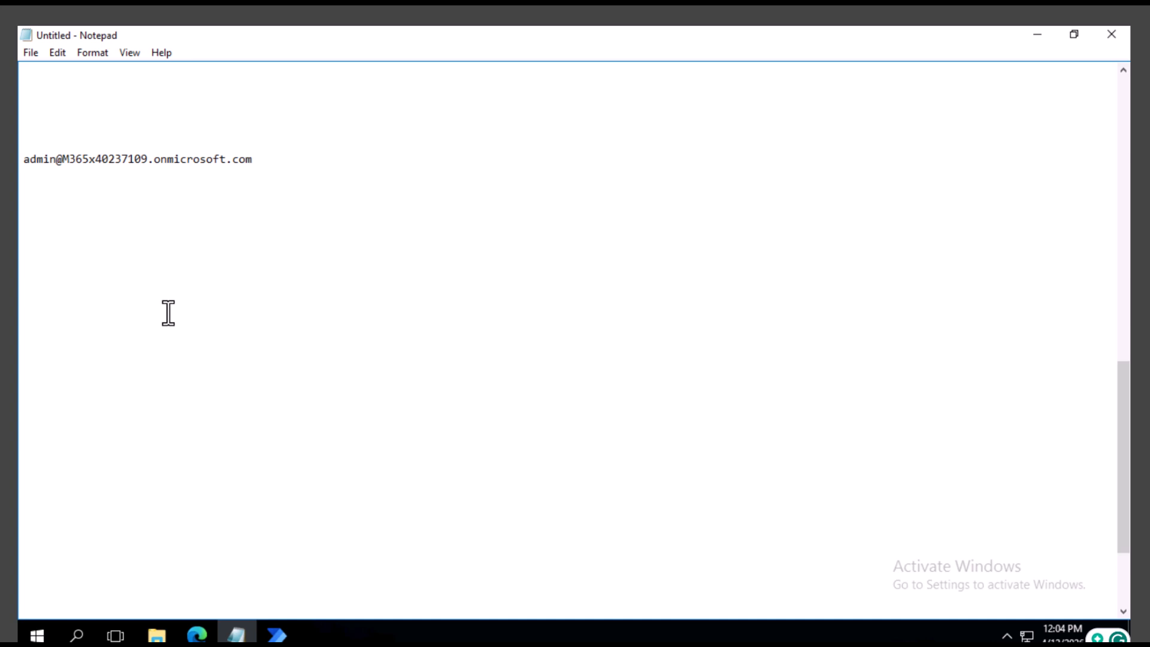
pyautogui.write('DEV')
pyautogui.press('Return')
pyautogui.press('Return')
pyautogui.write('UAT')
pyautogui.press('Return')
pyautogui.press('Return')
pyautogui.write('P')
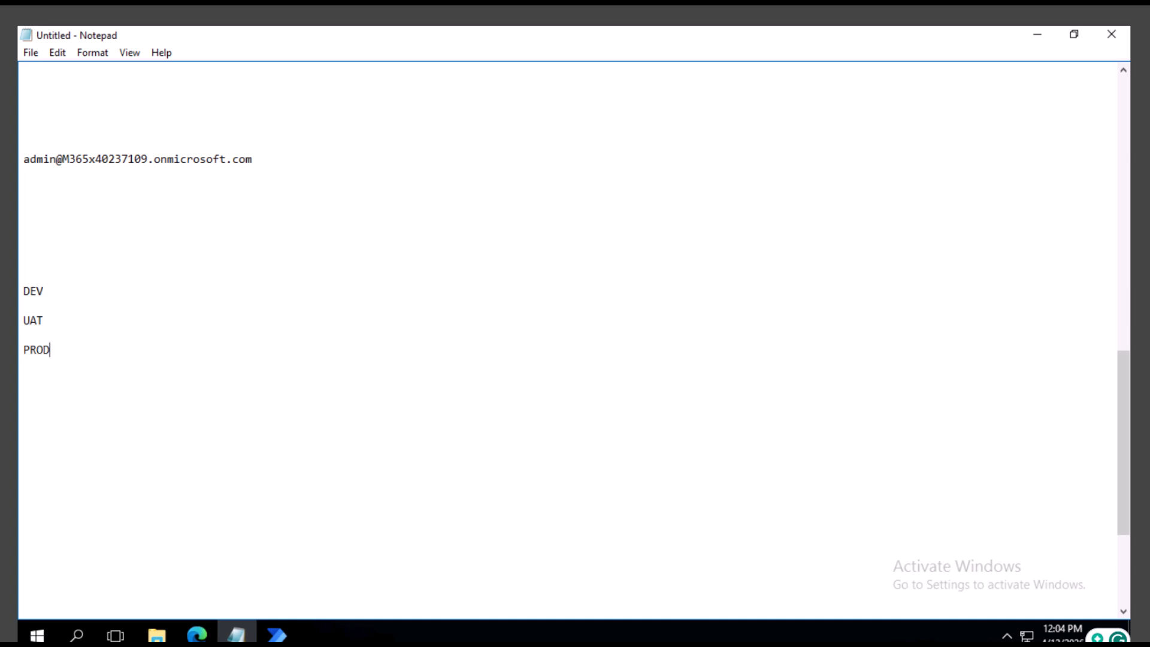
# Remove UAT from the list and add "devurl" under DEV and "produrl" under PROD.
pyautogui.moveTo(56, 318); pyautogui.dragTo(15, 318)
pyautogui.press('BackSpace')
pyautogui.press('BackSpace')
pyautogui.click(39, 306)
pyautogui.write('rl')
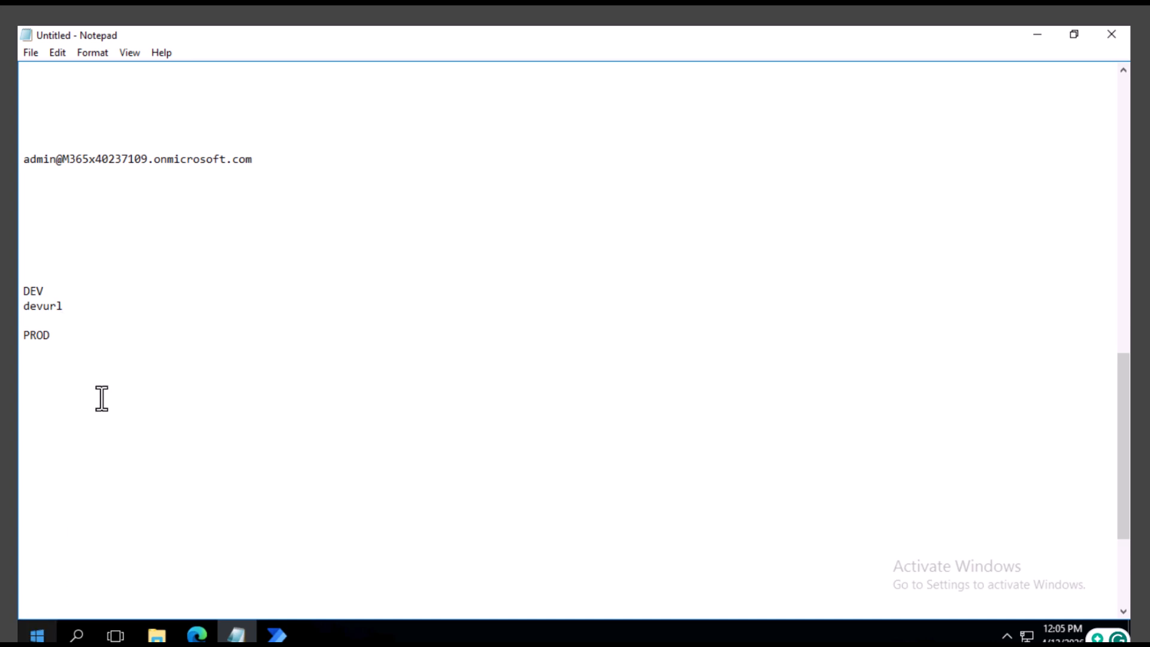
pyautogui.click(72, 337)
pyautogui.press('Return')
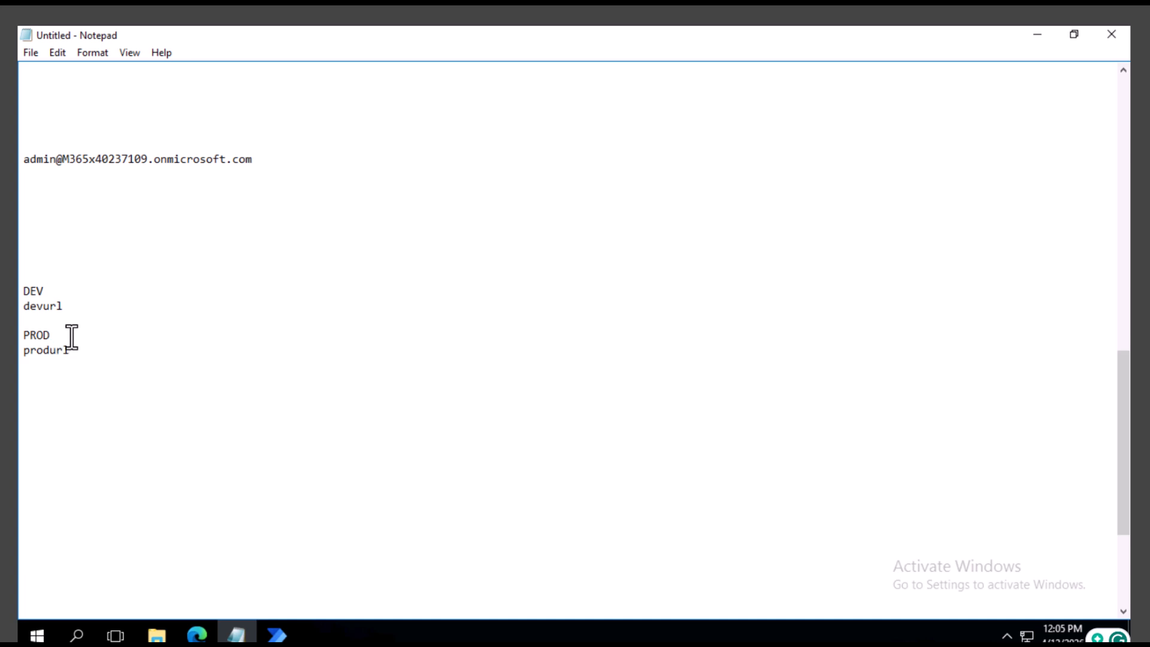
pyautogui.moveTo(73, 306); pyautogui.dragTo(15, 307)
pyautogui.click(75, 302)
pyautogui.click(197, 634)
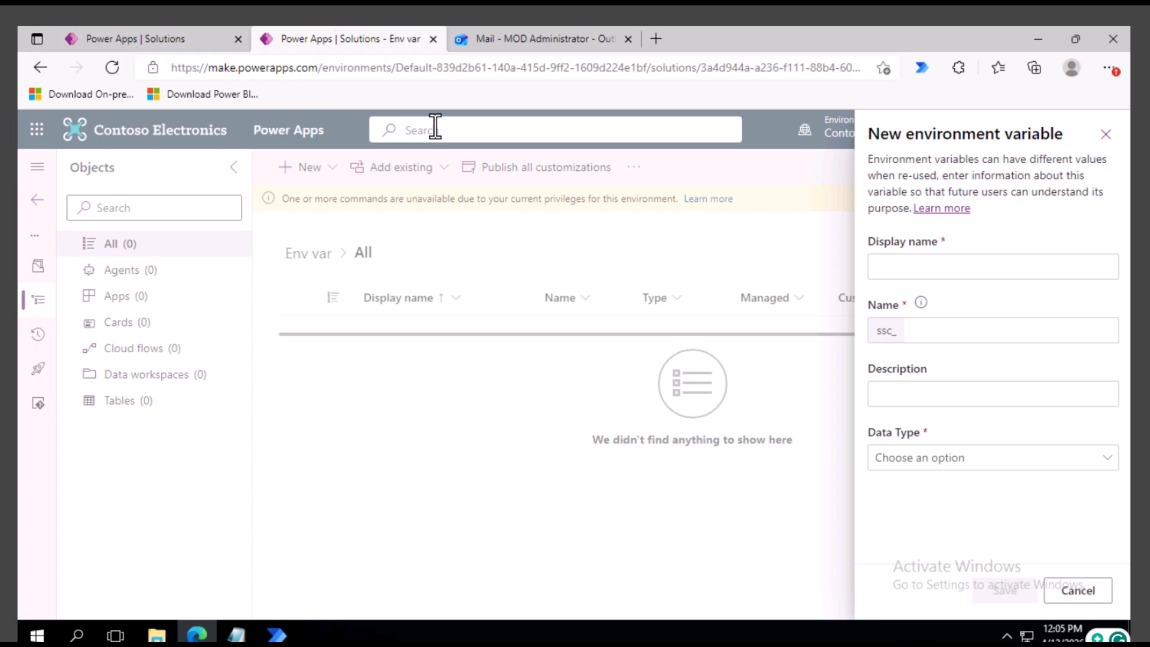
pyautogui.click(239, 636)
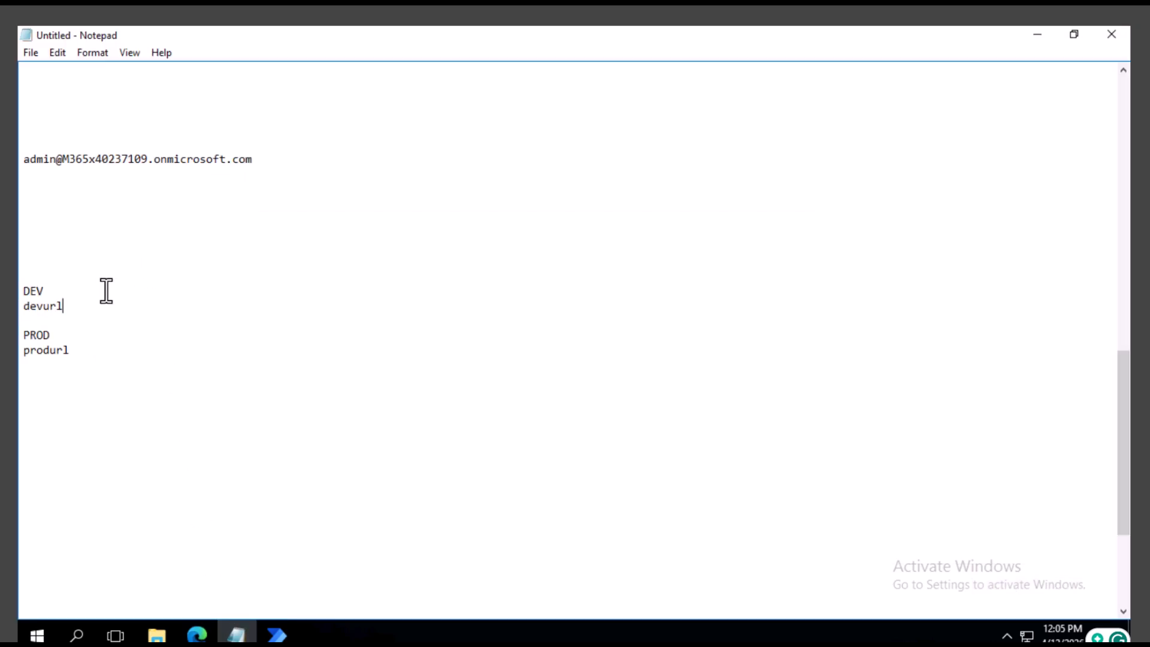
pyautogui.doubleClick(15, 311)
pyautogui.moveTo(70, 350); pyautogui.dragTo(27, 352)
pyautogui.moveTo(63, 306); pyautogui.dragTo(14, 306)
pyautogui.click(66, 310)
# Switch back to Power Apps and set the new environment variable's display name to "API URL" and data type to Text.
pyautogui.click(197, 634)
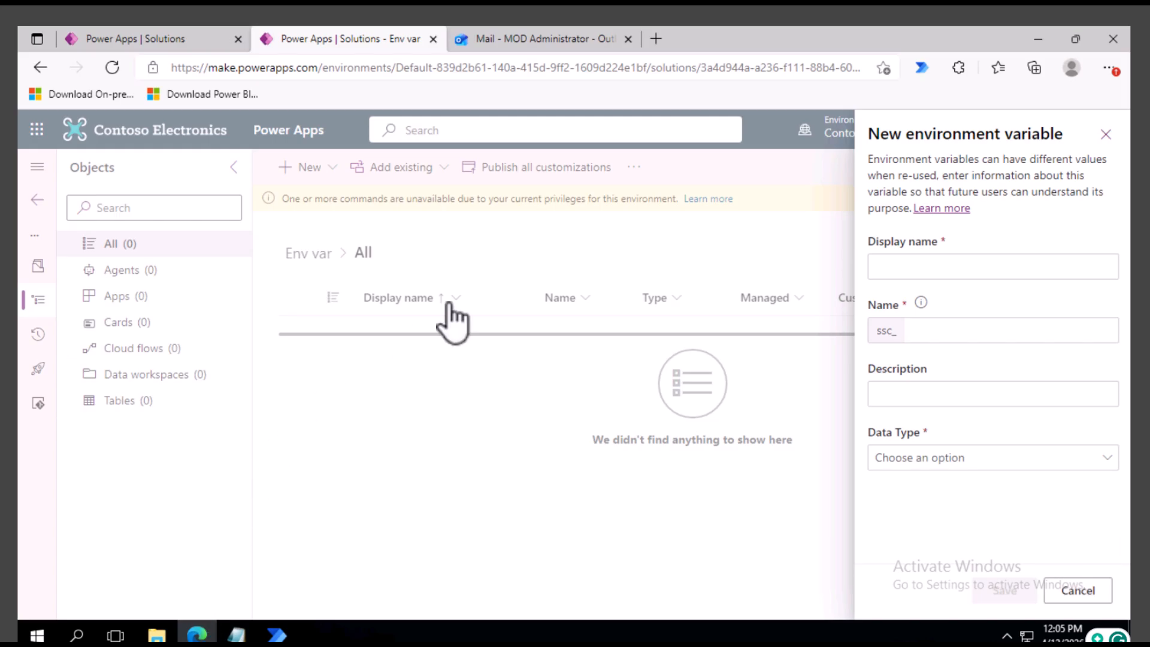
pyautogui.click(975, 264)
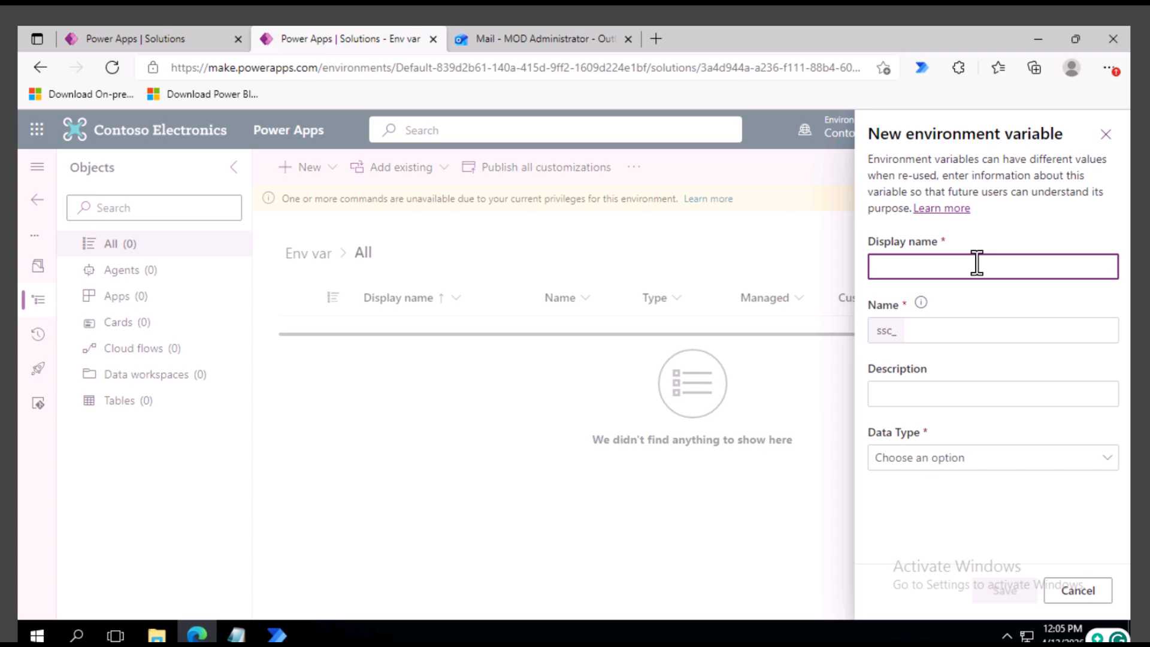
pyautogui.write('API URL')
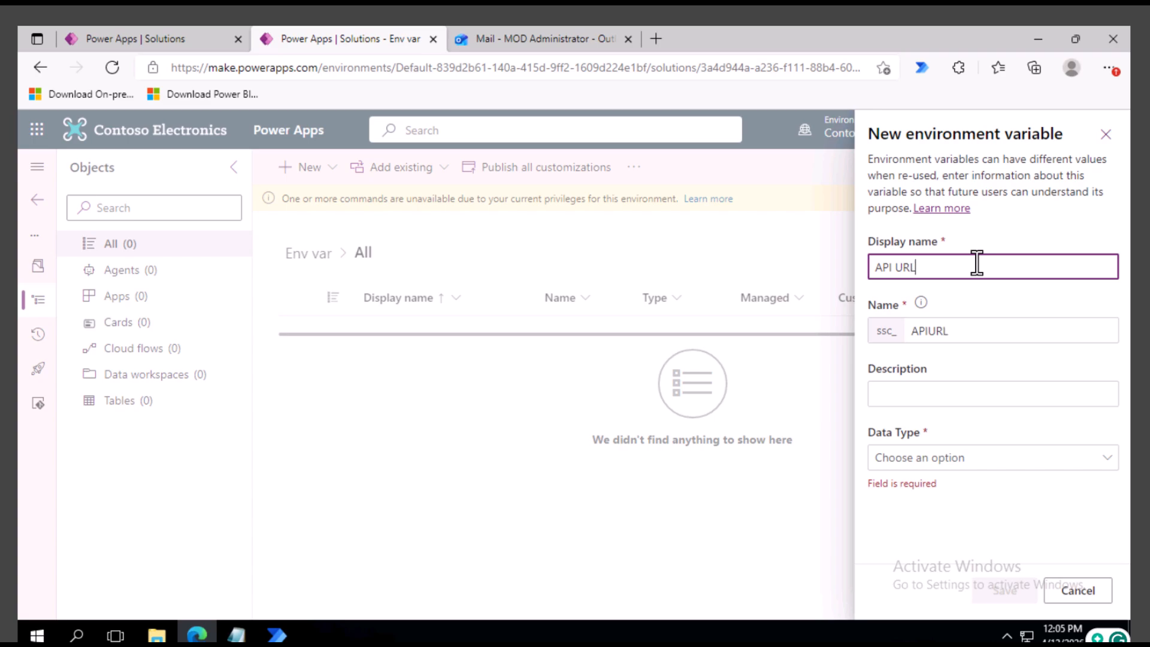
pyautogui.click(943, 471)
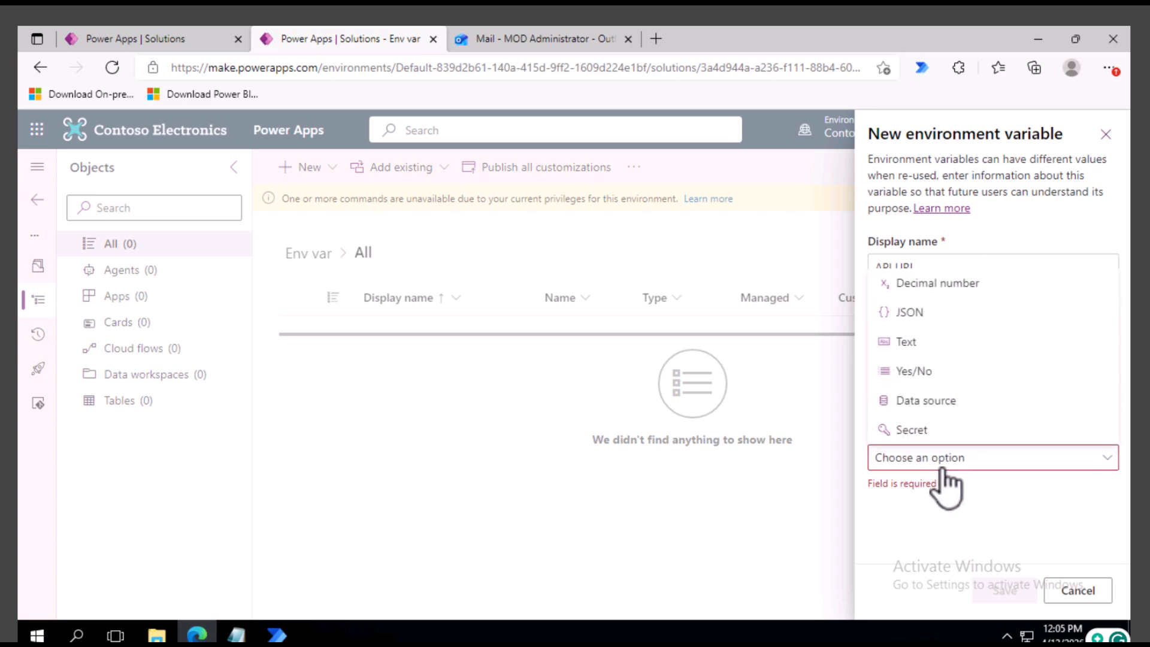
pyautogui.click(917, 344)
pyautogui.scroll(-2, 914, 505)
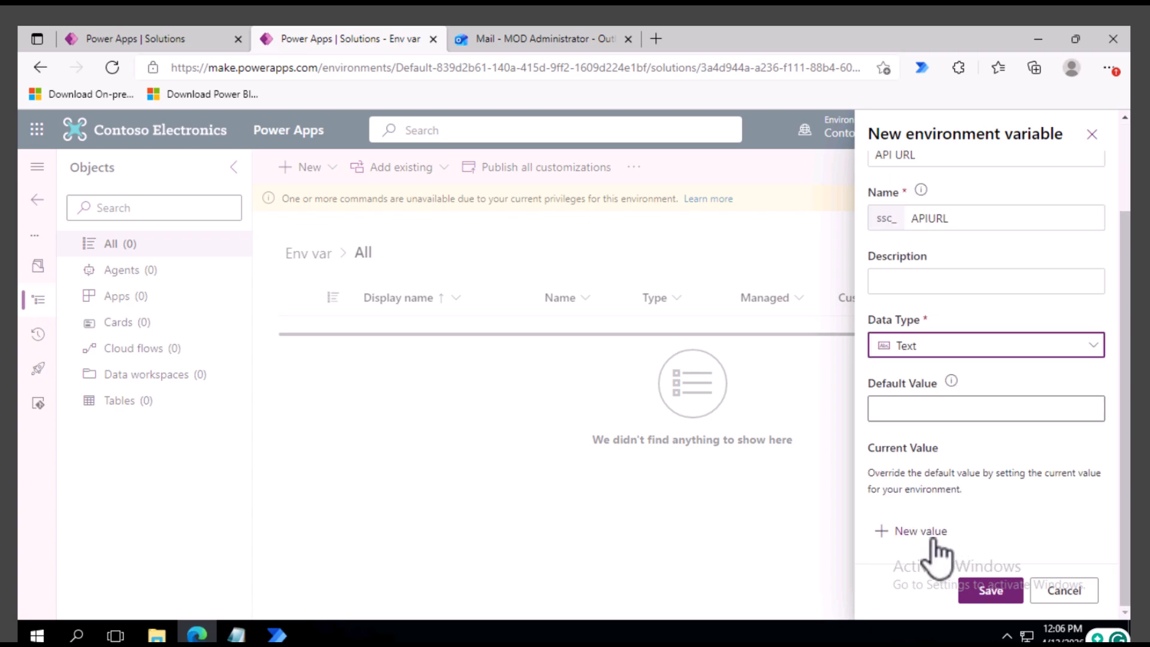
# Add a current value of "devapi" to the environment variable and save it.
pyautogui.click(930, 410)
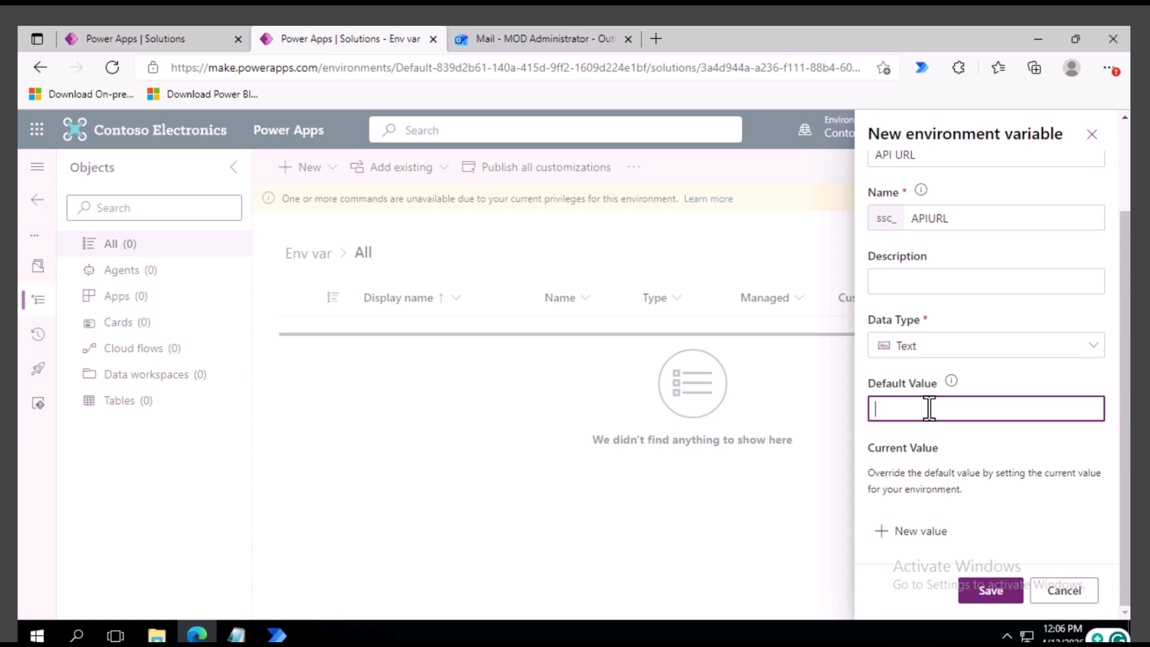
pyautogui.click(929, 531)
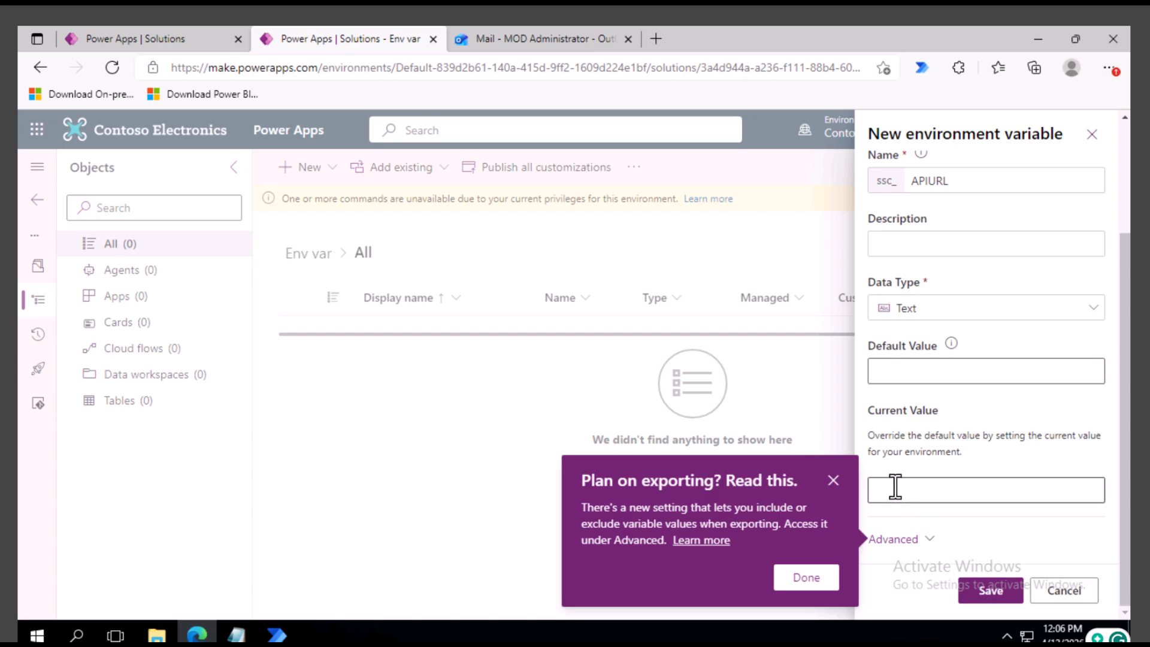
pyautogui.click(804, 576)
pyautogui.click(904, 493)
pyautogui.write('devap')
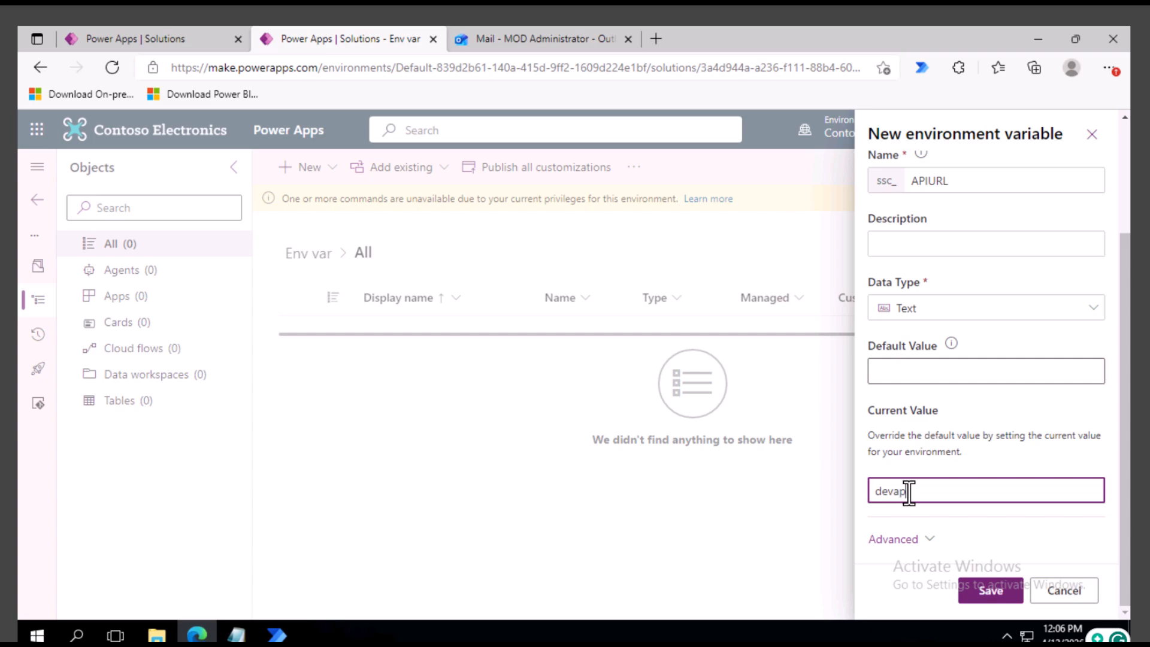
pyautogui.write('i')
pyautogui.click(990, 590)
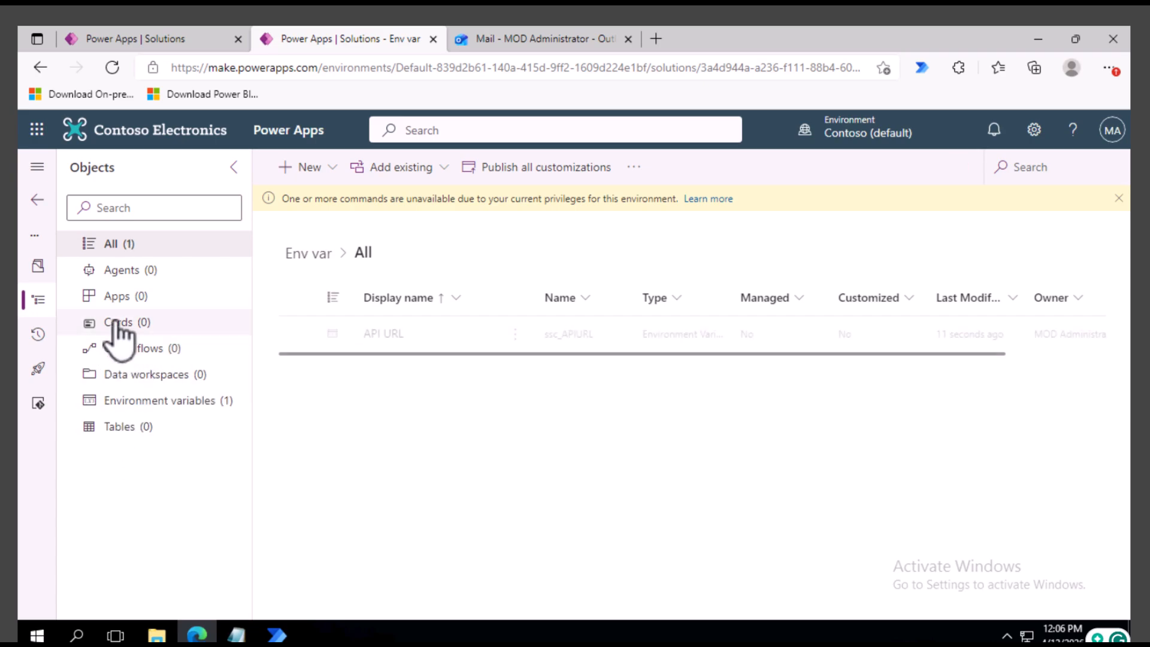
# Review the API URL environment variable's settings, including its advanced export value option, and close them without changes.
pyautogui.click(183, 402)
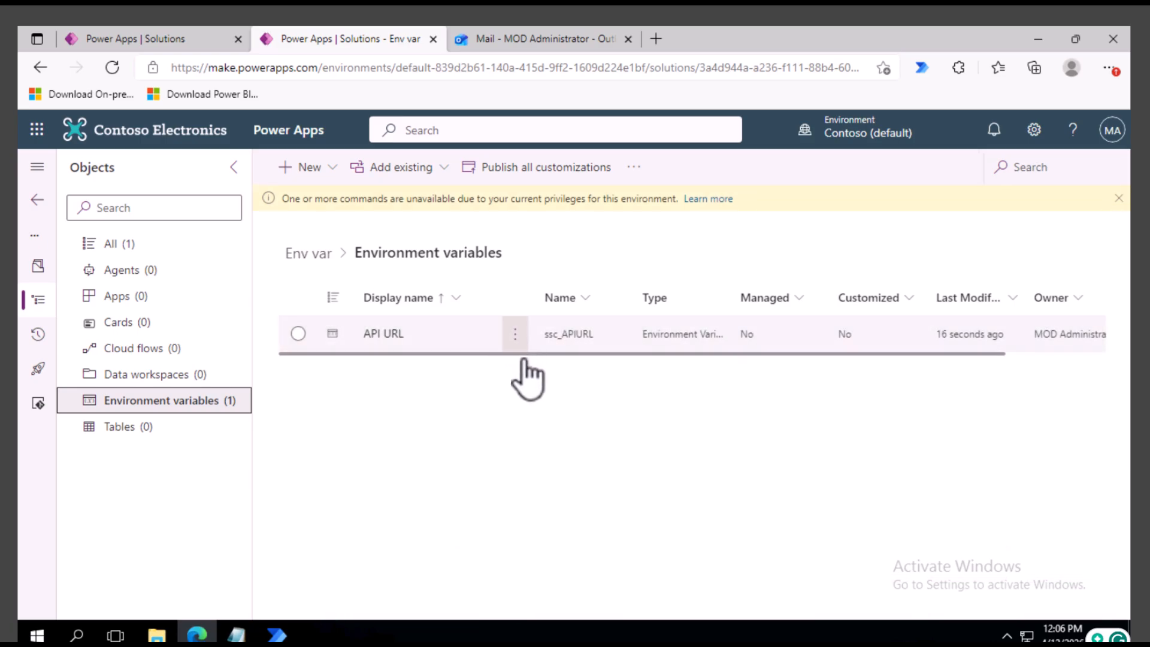
pyautogui.click(515, 336)
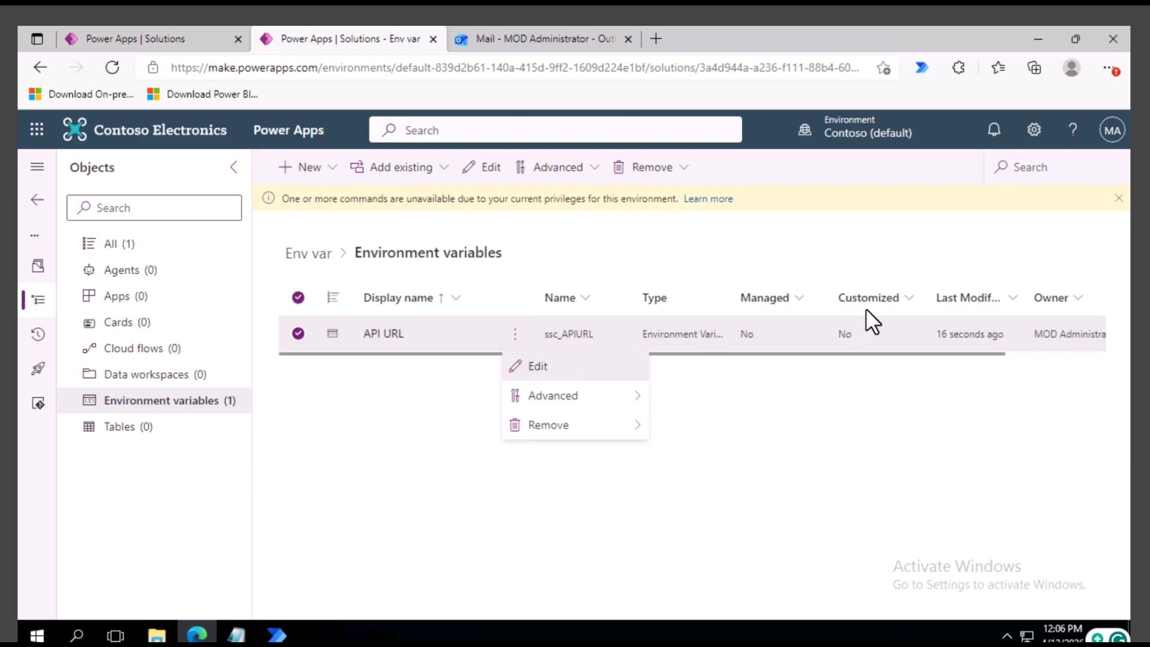
pyautogui.scroll(-3, 978, 397)
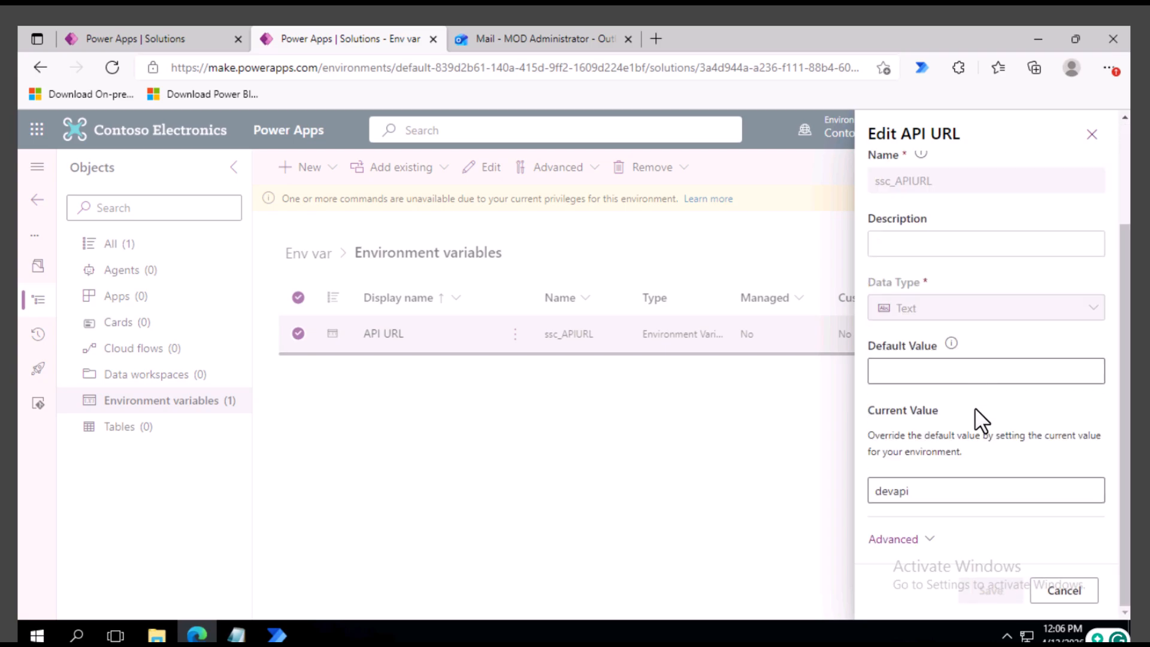
pyautogui.click(930, 538)
pyautogui.scroll(-2, 976, 545)
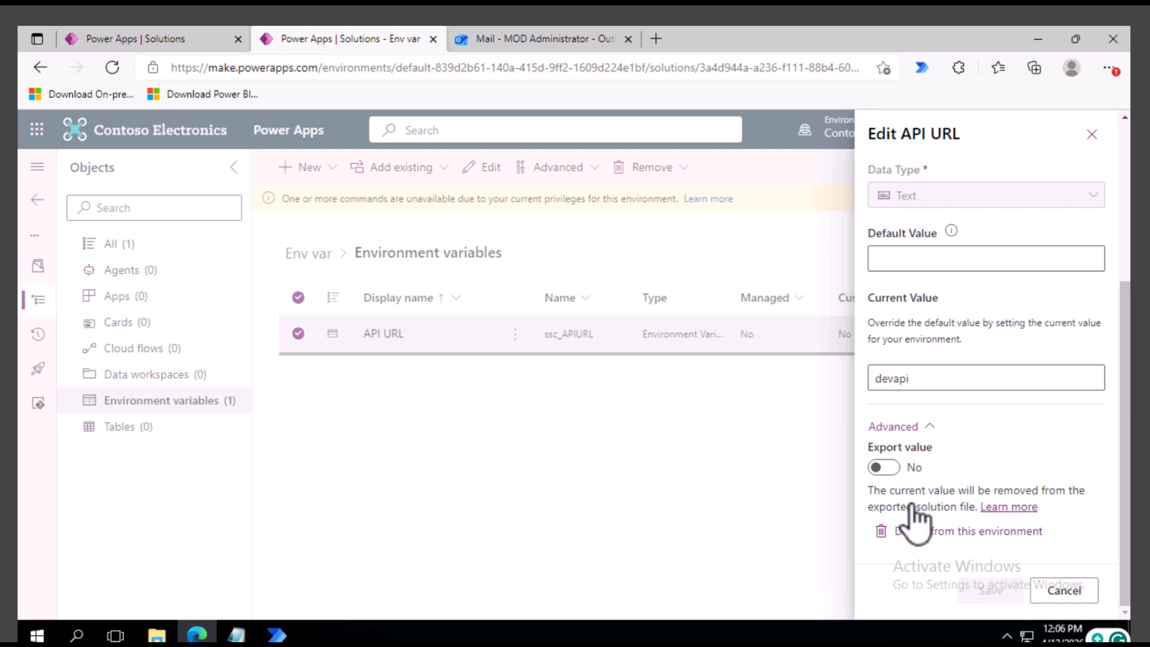
pyautogui.click(1064, 590)
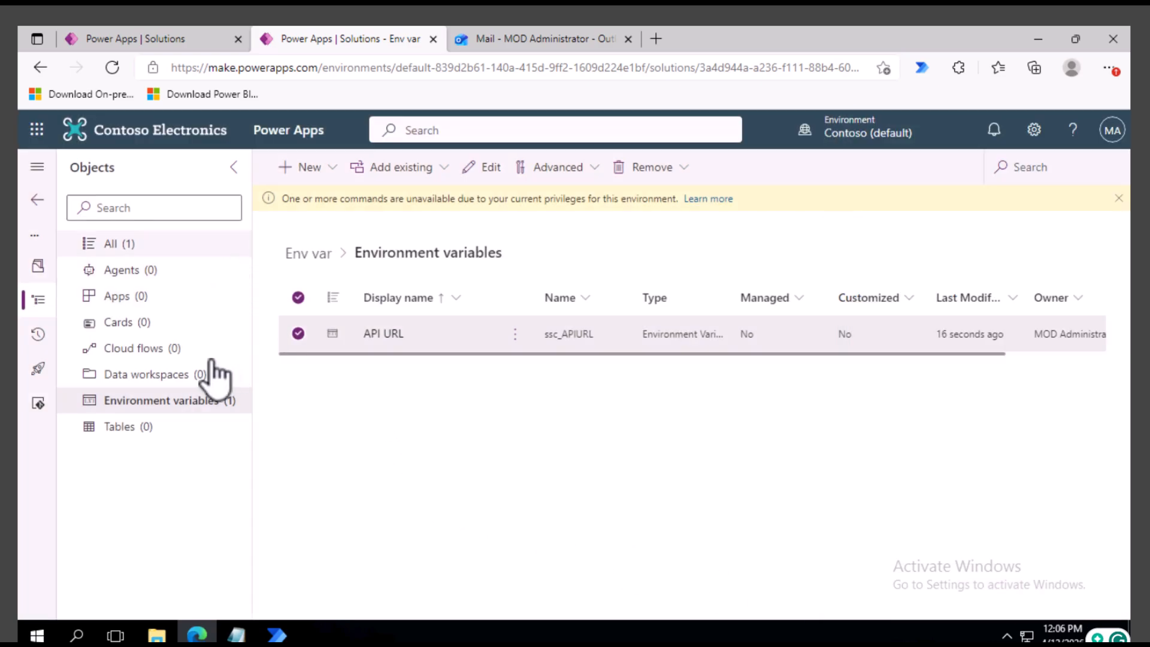
# Create an instant cloud flow in the solution with the "Manually trigger a flow" trigger and name it "API URL".
pyautogui.click(327, 170)
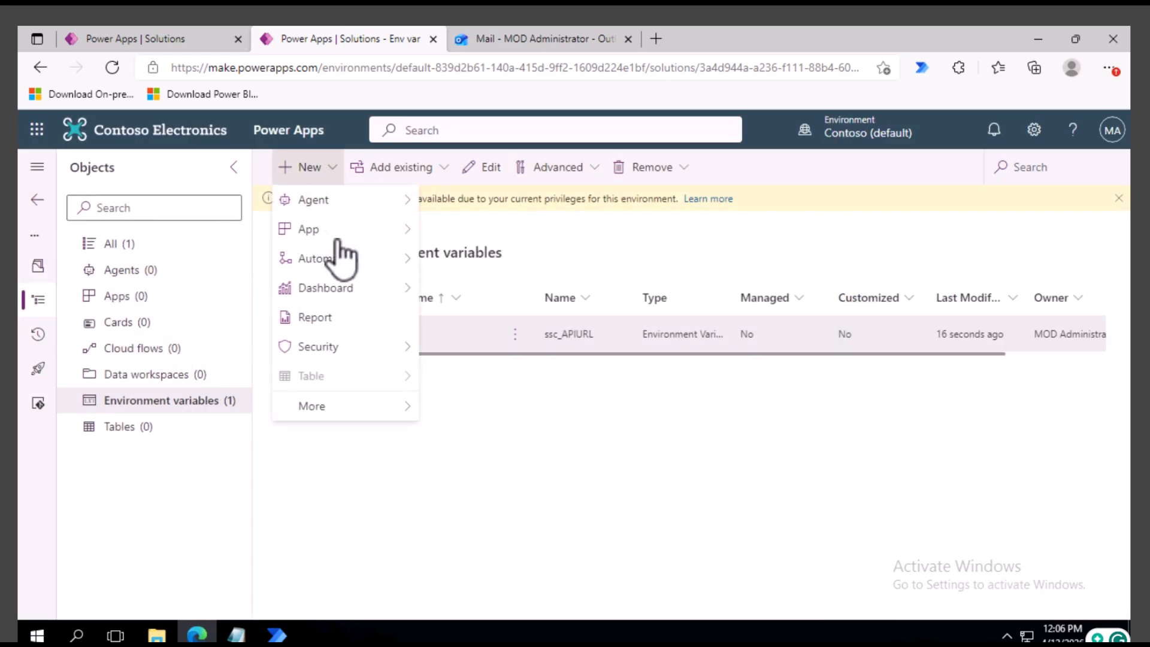
pyautogui.moveTo(381, 273)
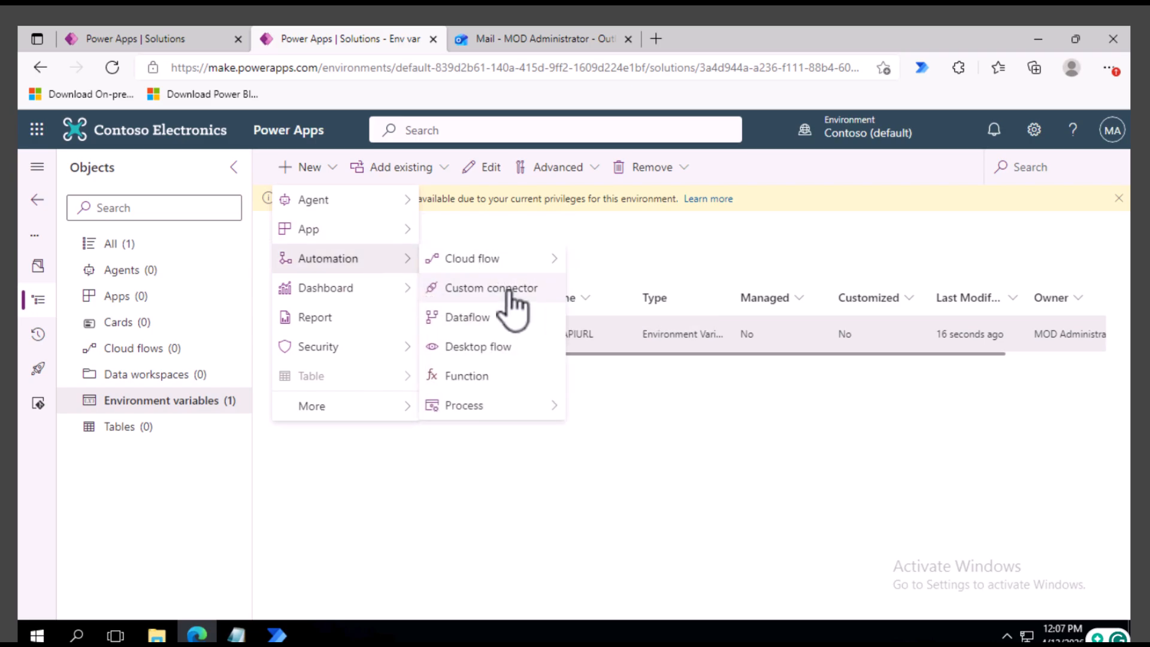
pyautogui.moveTo(506, 262)
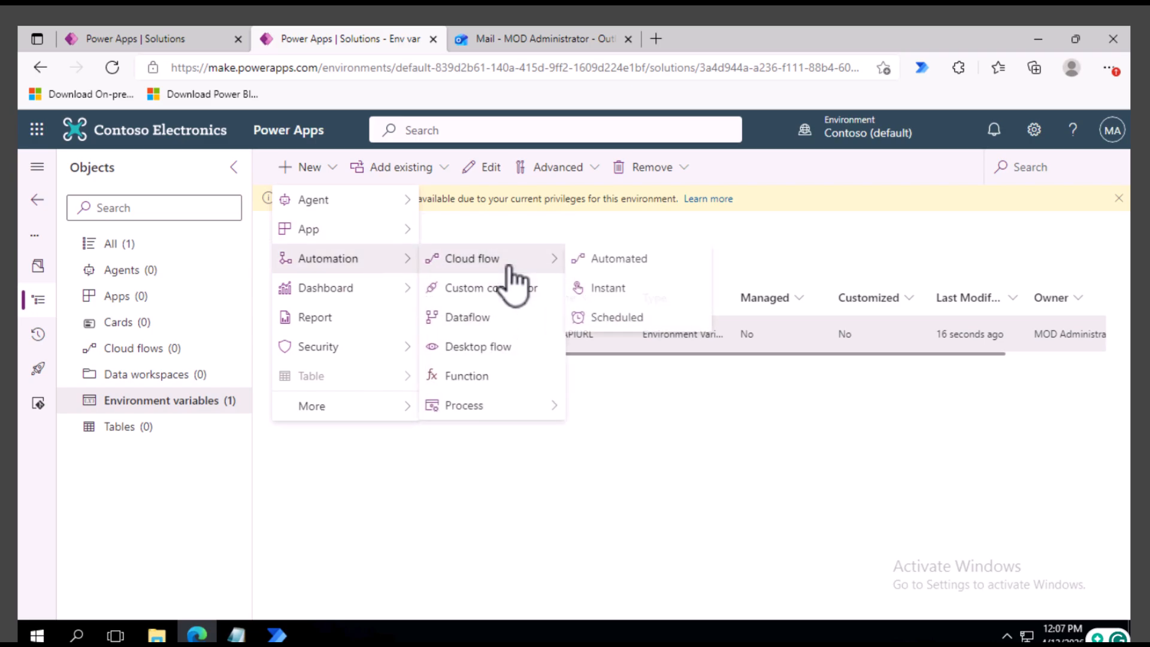
pyautogui.click(609, 290)
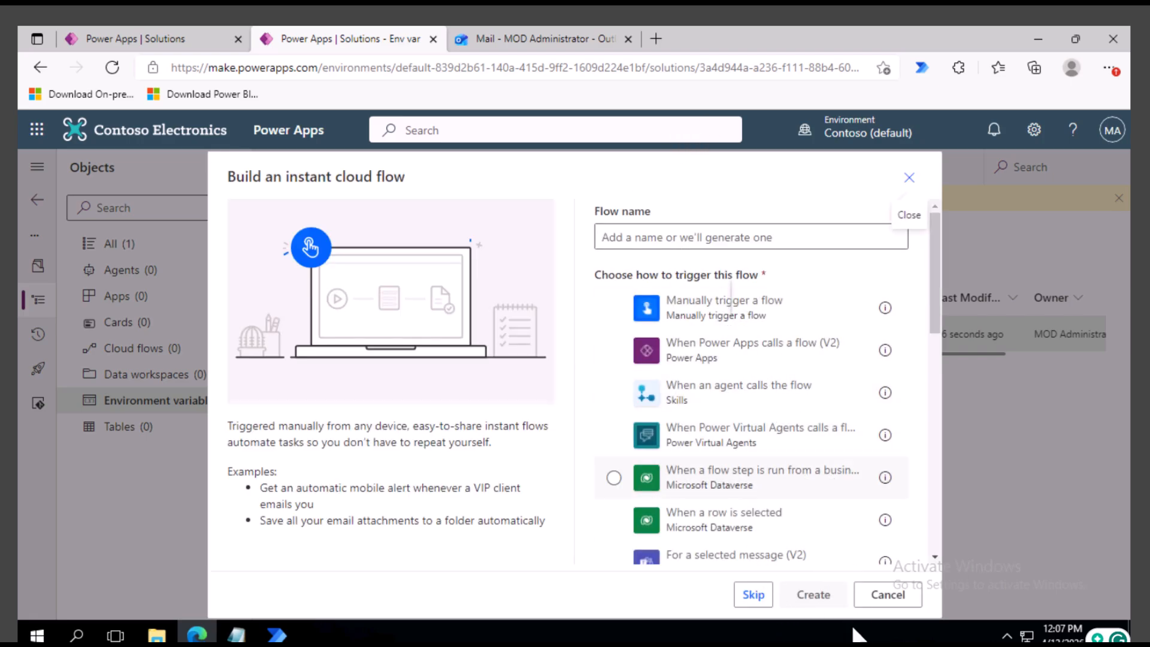
pyautogui.click(710, 313)
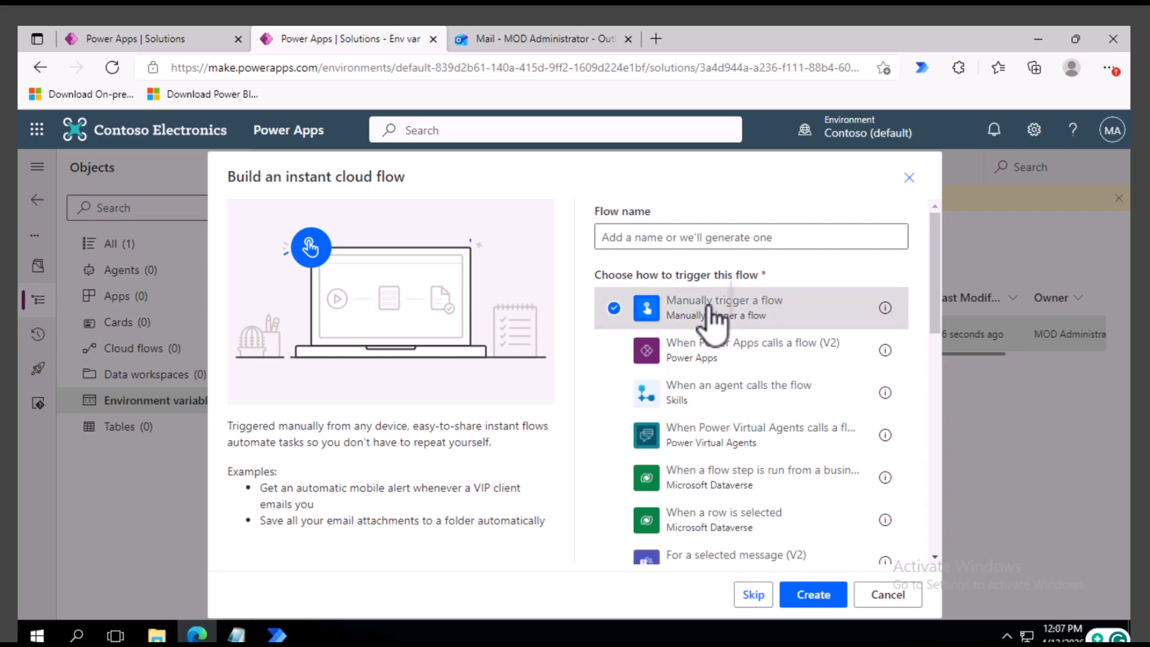
pyautogui.click(813, 594)
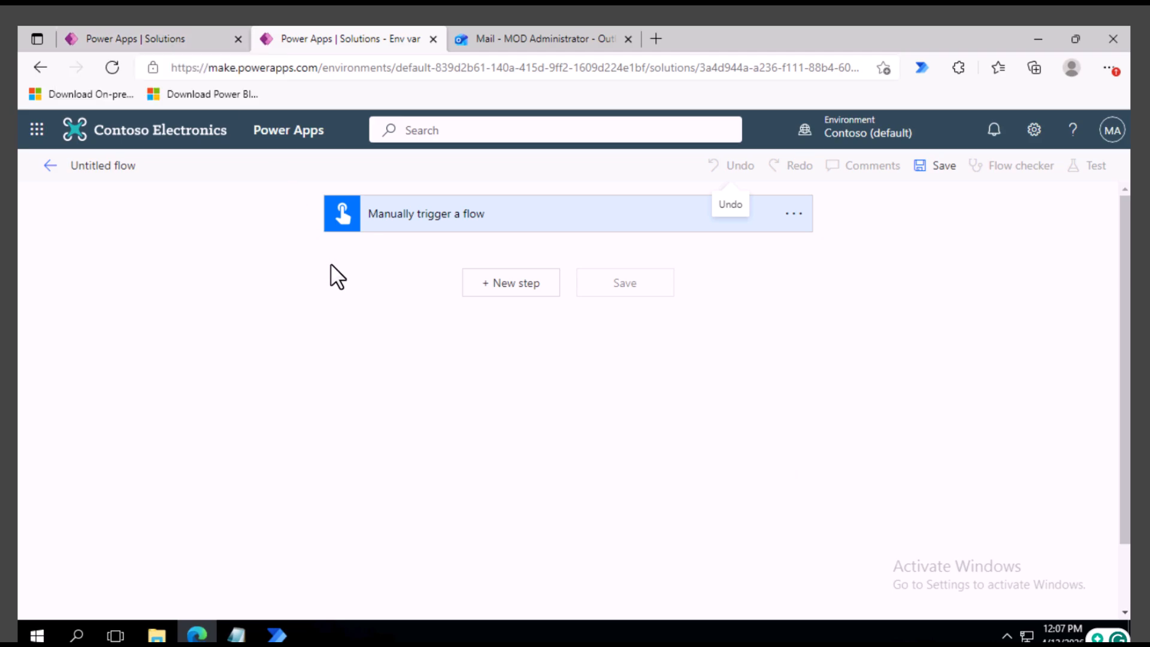
pyautogui.click(109, 170)
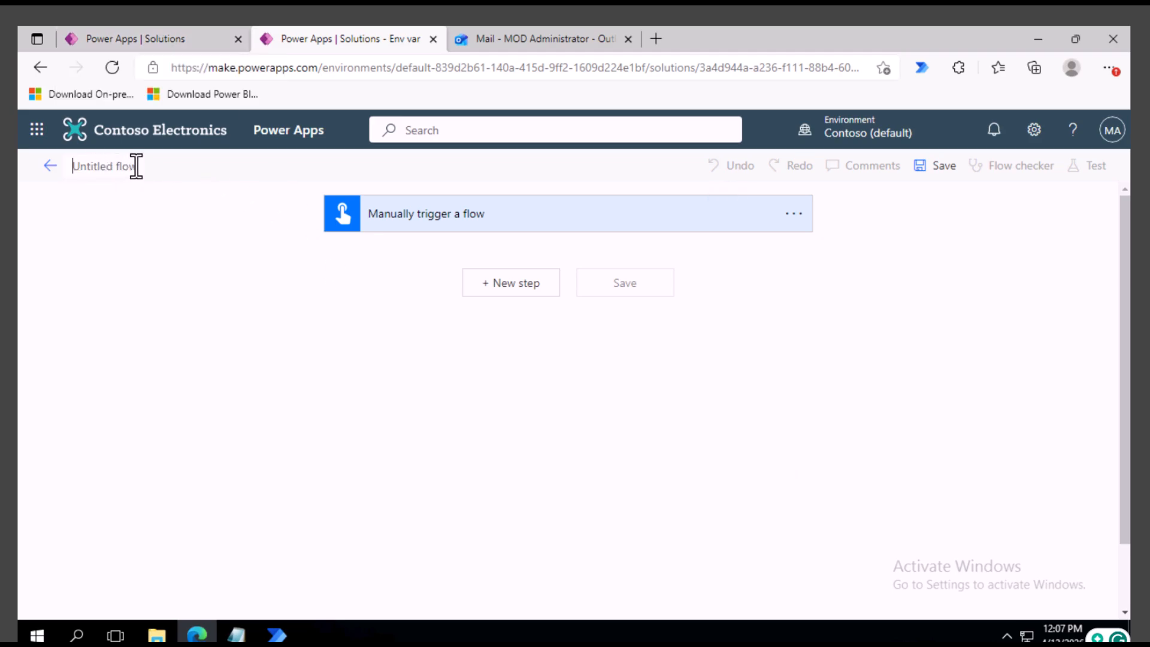
pyautogui.write('API URL')
# Add a Compose action after the trigger and use the API URL (ssc_APIURL) environment variable as its input.
pyautogui.click(526, 283)
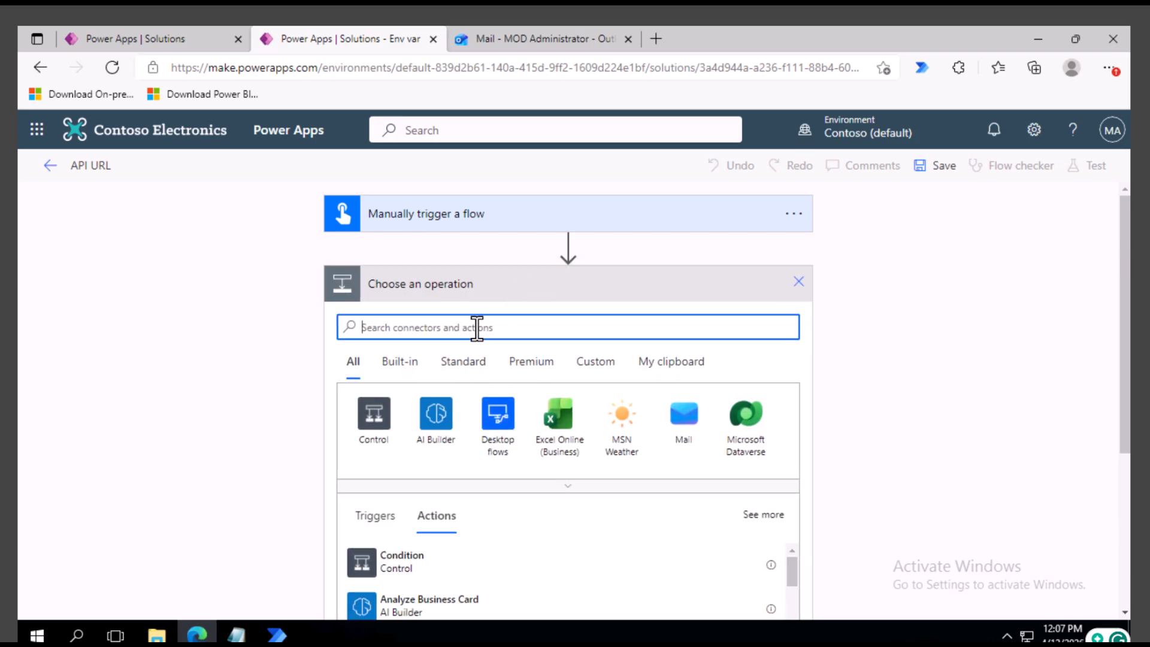
pyautogui.write('compose')
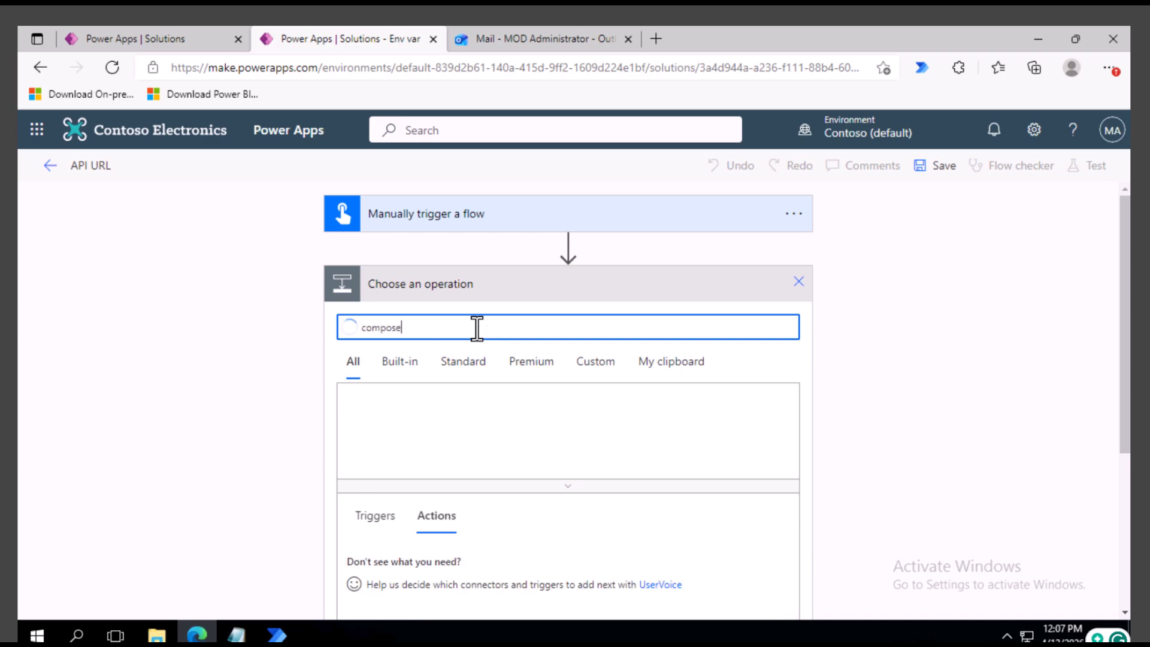
pyautogui.click(398, 566)
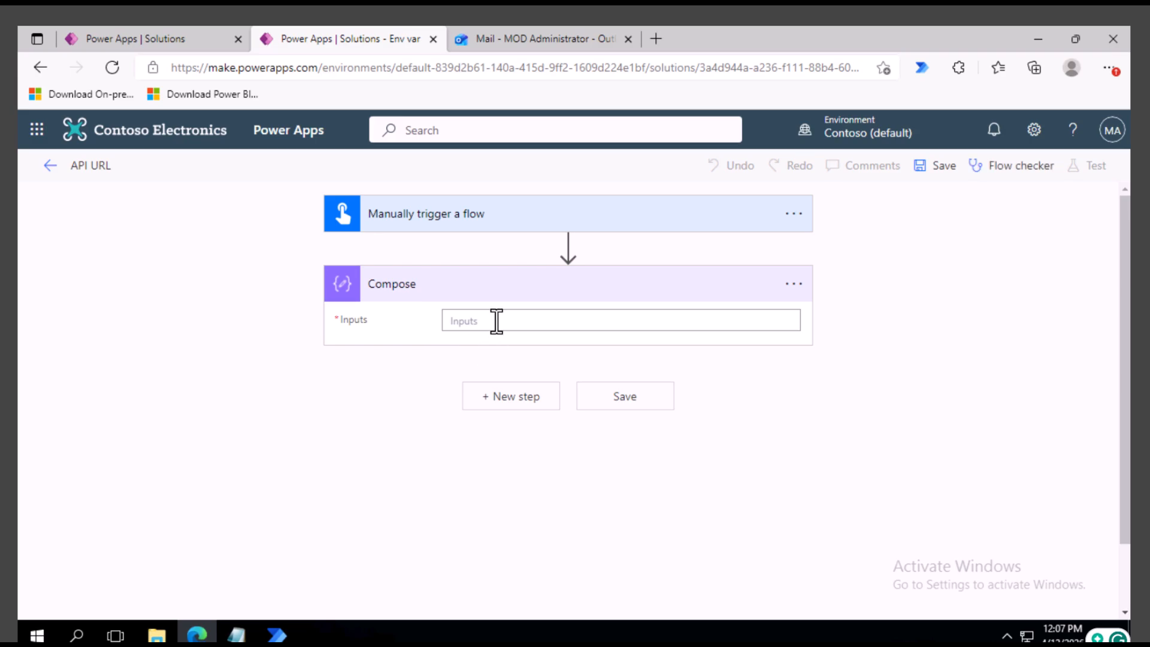
pyautogui.click(496, 321)
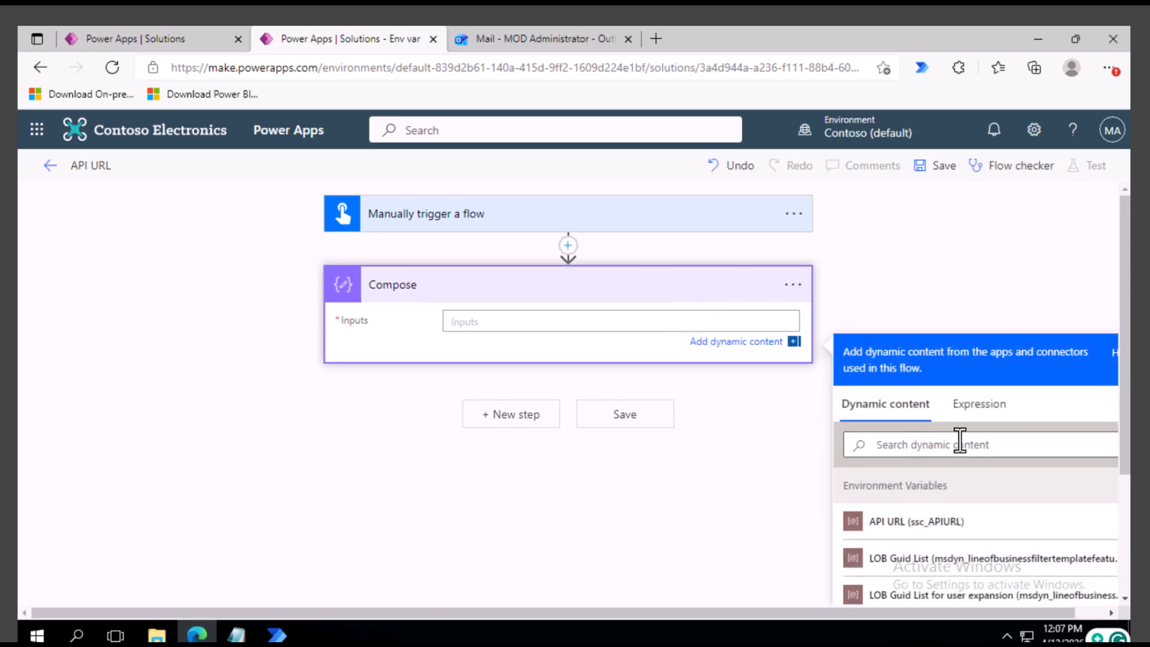
pyautogui.click(966, 443)
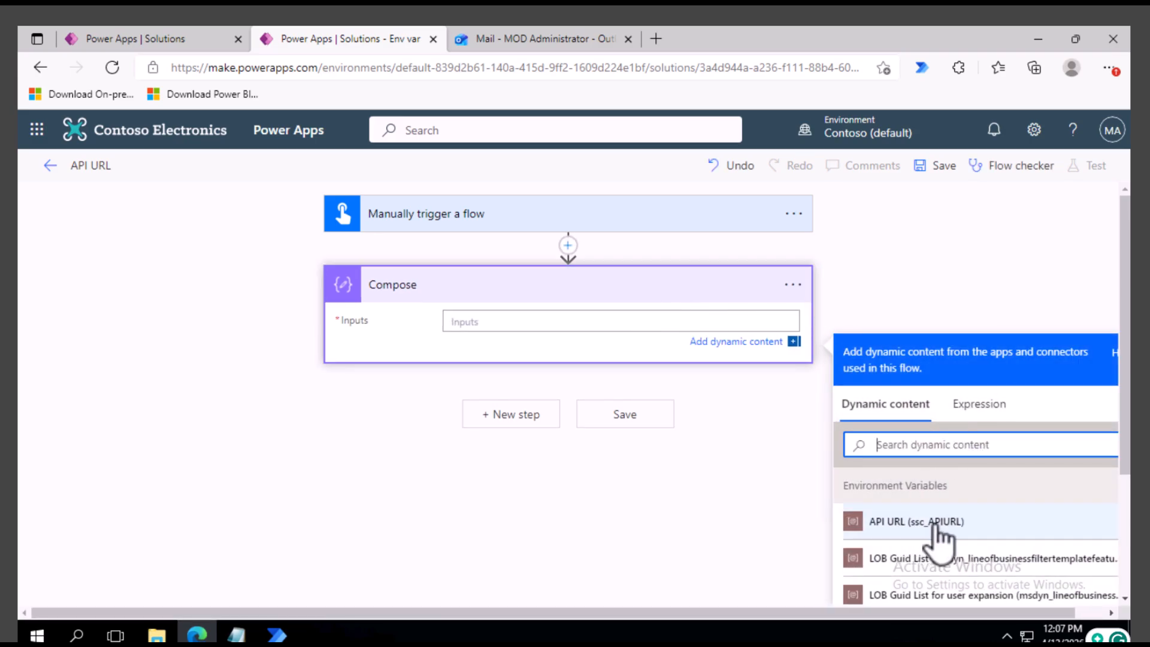
pyautogui.click(874, 522)
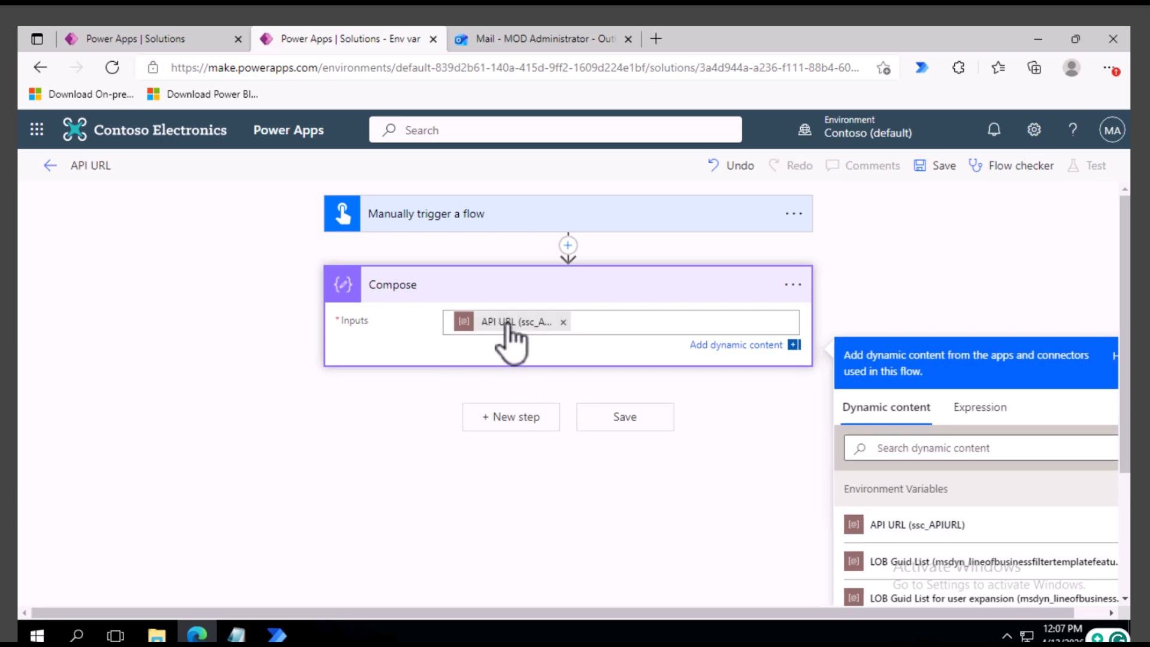
# Try to add the Office 365 Outlook "Send an email (V2)" action below Compose.
pyautogui.click(512, 419)
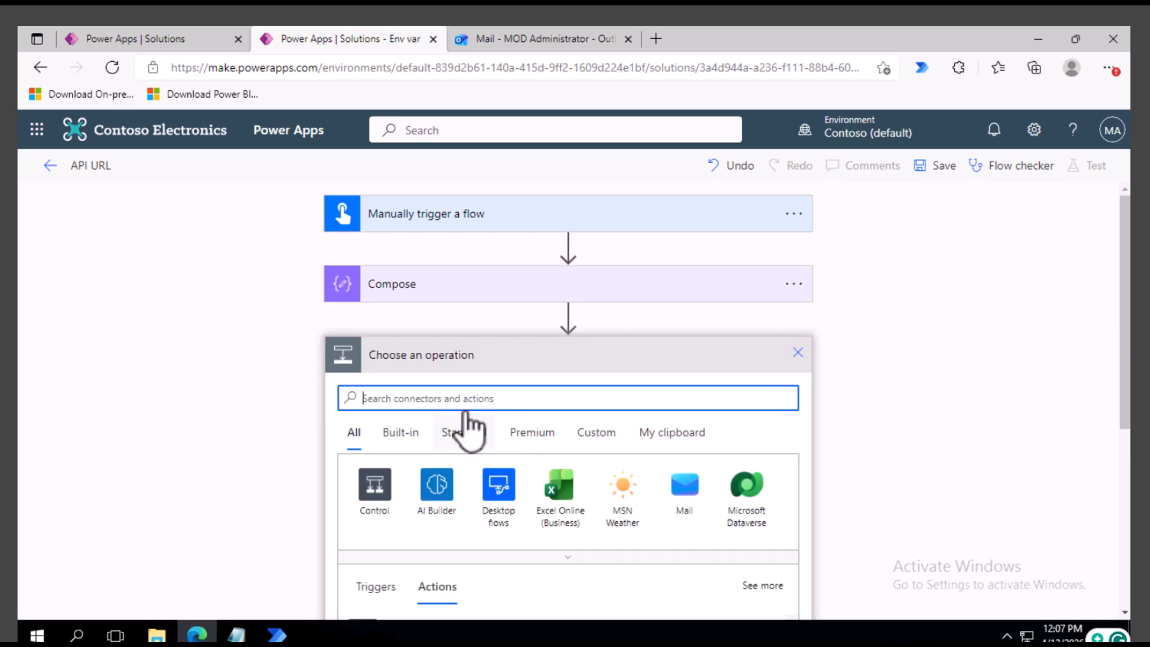
pyautogui.write('com')
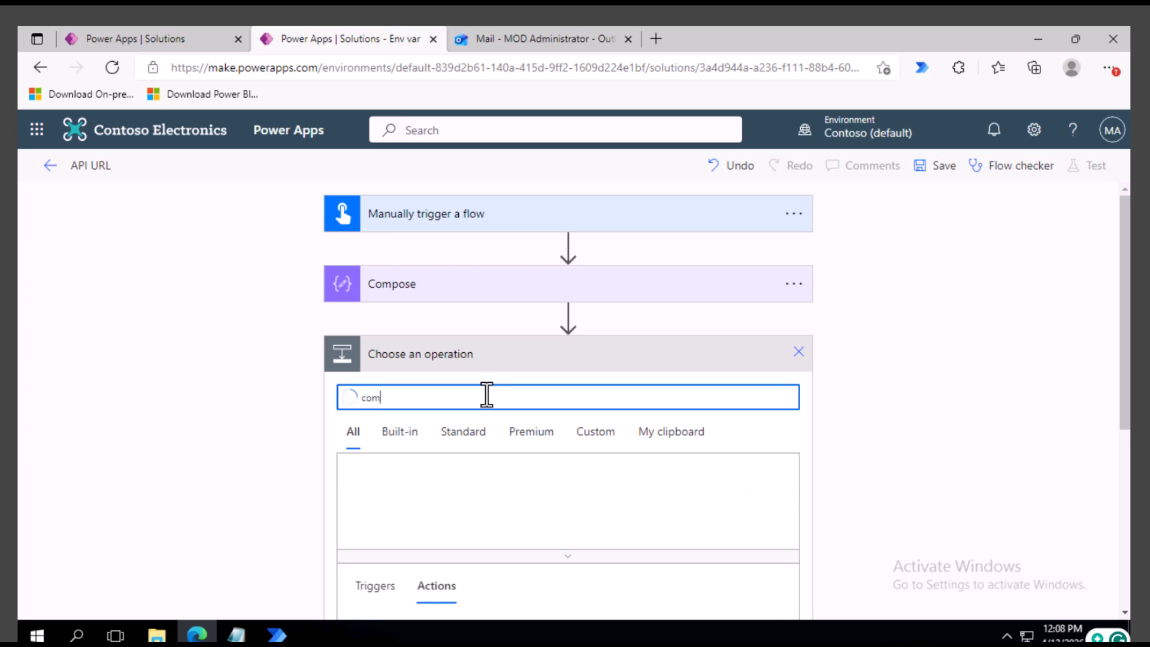
pyautogui.write('outllo')
pyautogui.press('BackSpace')
pyautogui.press('BackSpace')
pyautogui.write('ook')
pyautogui.scroll(-2, 629, 423)
pyautogui.click(363, 368)
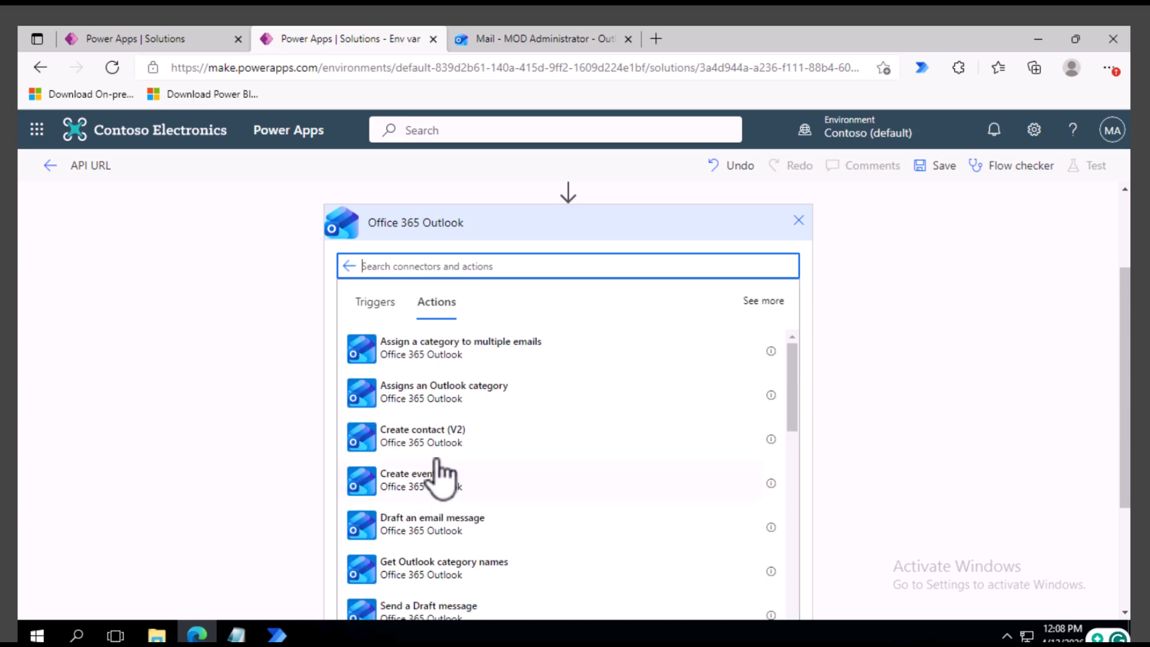
pyautogui.write('se')
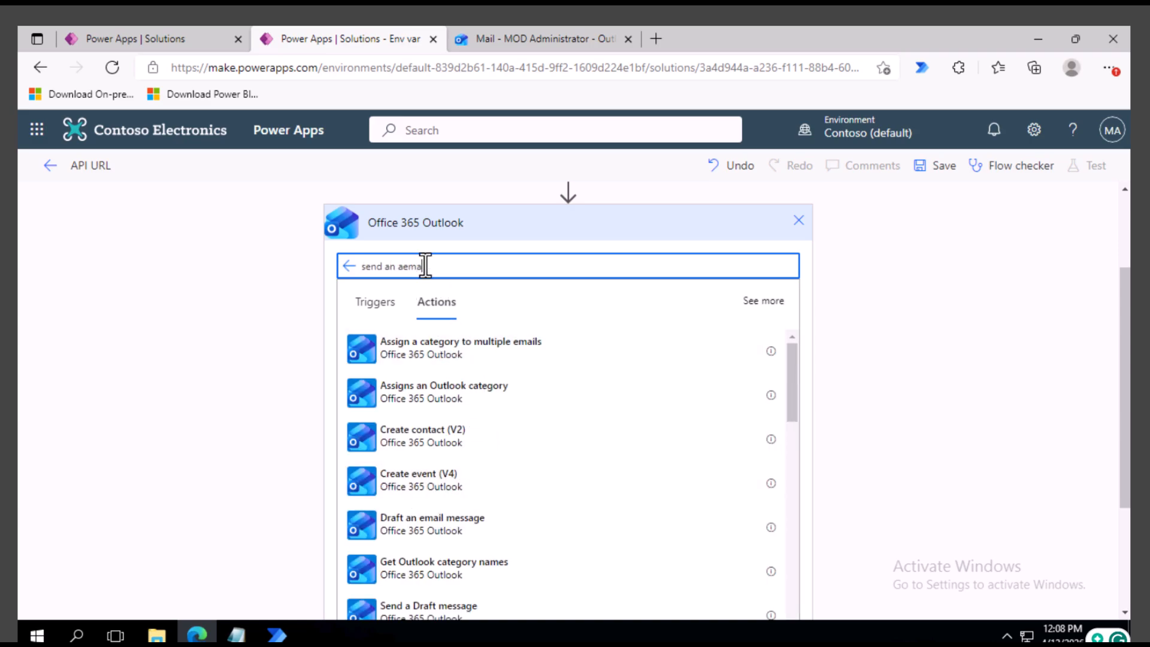
pyautogui.write('nd an aema')
pyautogui.press('BackSpace')
pyautogui.press('BackSpace')
pyautogui.press('BackSpace')
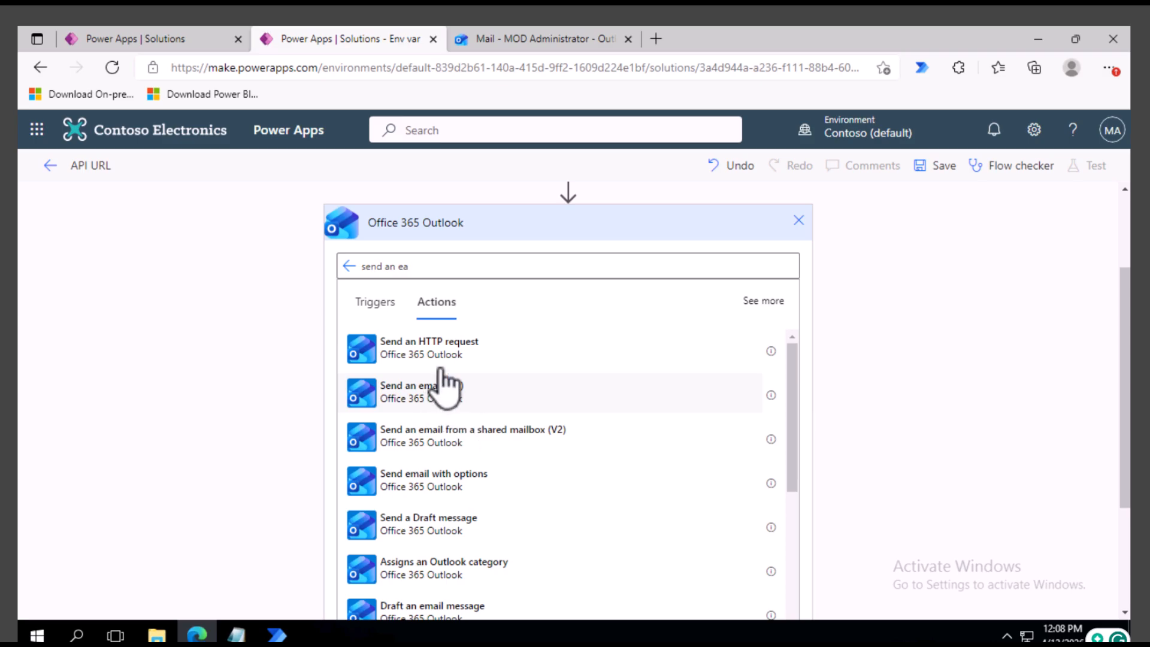
pyautogui.click(444, 386)
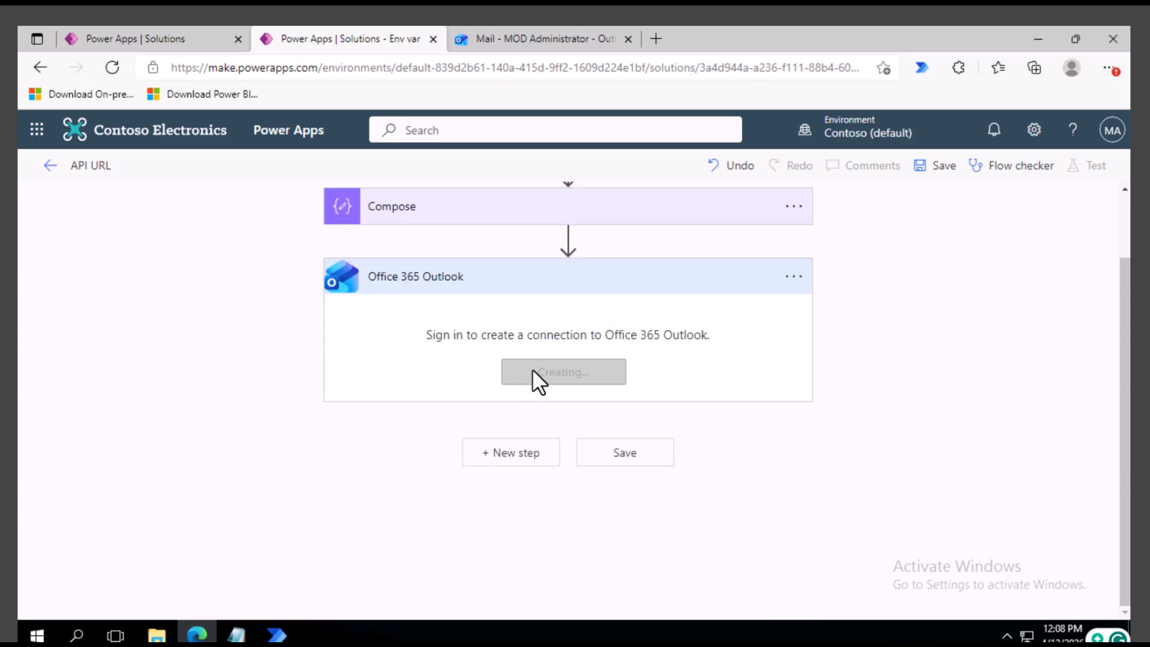
# Delete the Office 365 Outlook action below Compose.
pyautogui.click(793, 276)
pyautogui.click(868, 483)
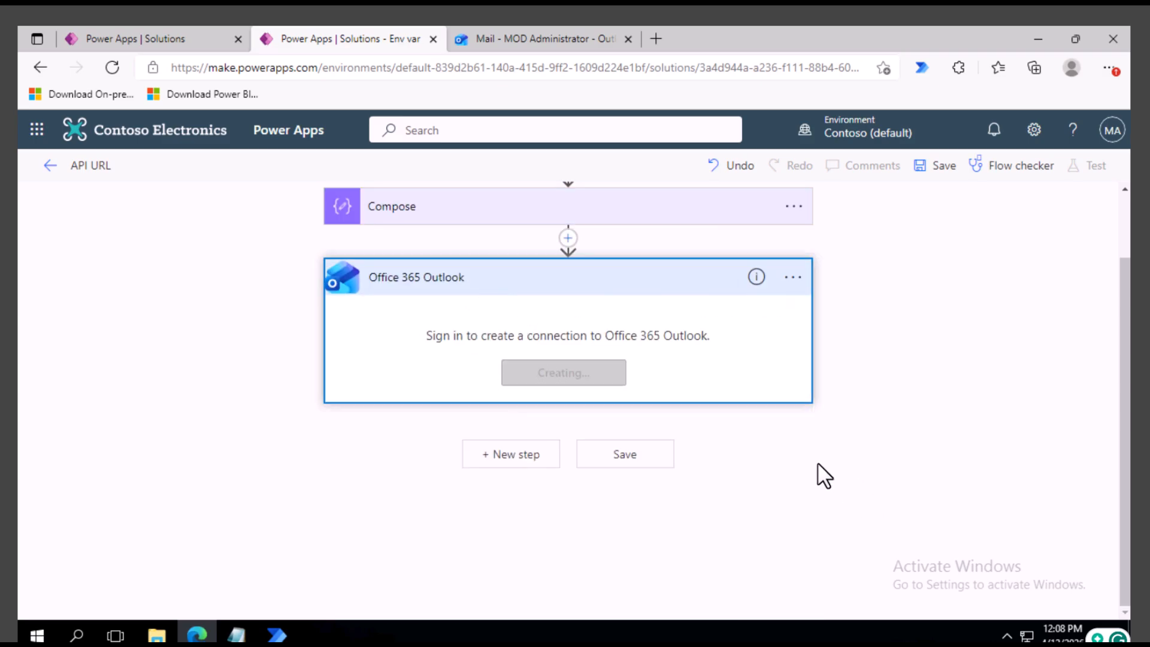
pyautogui.click(592, 424)
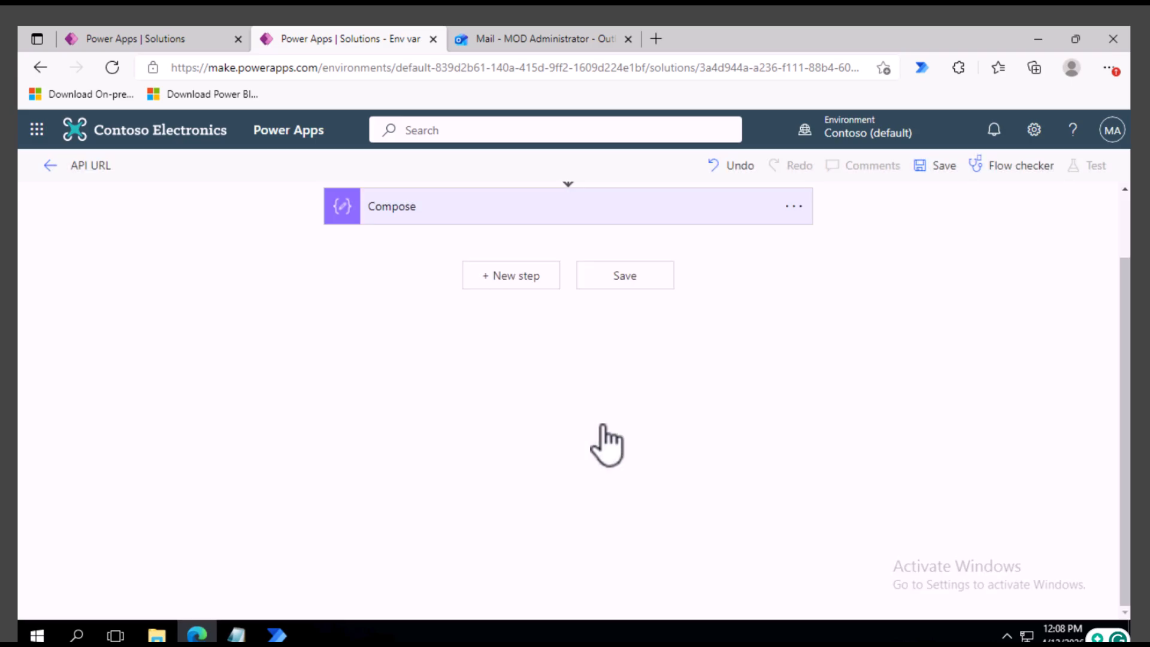
# Add a new Office 365 Outlook "Send an email (V2)" action after the Compose step.
pyautogui.click(528, 277)
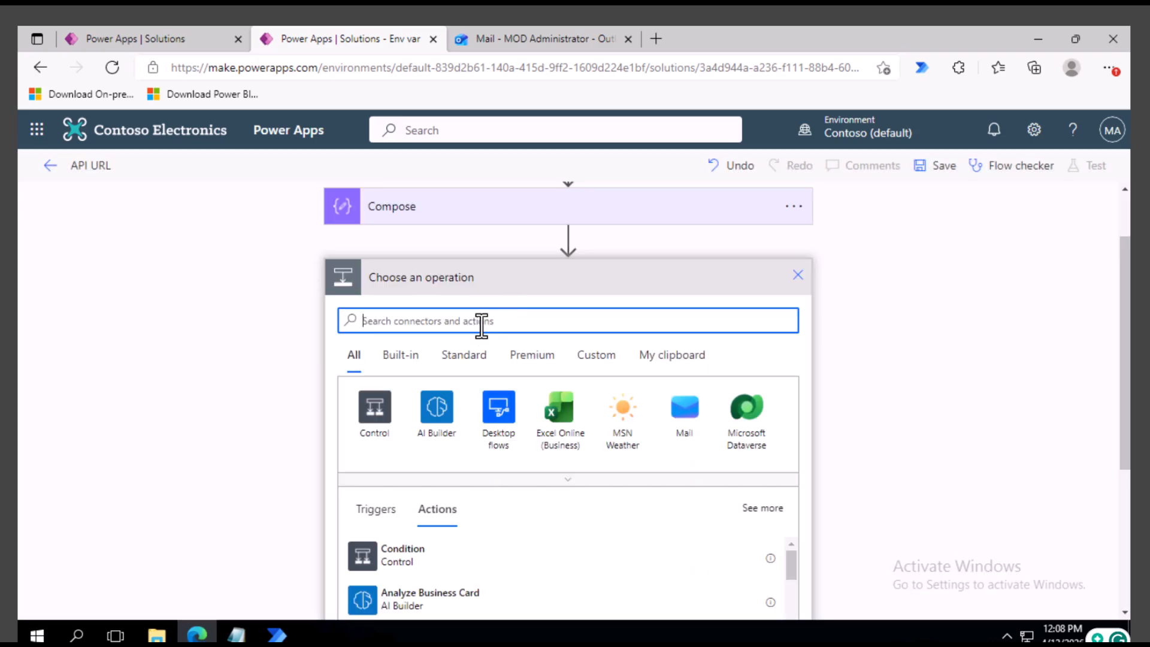
pyautogui.write('outlook')
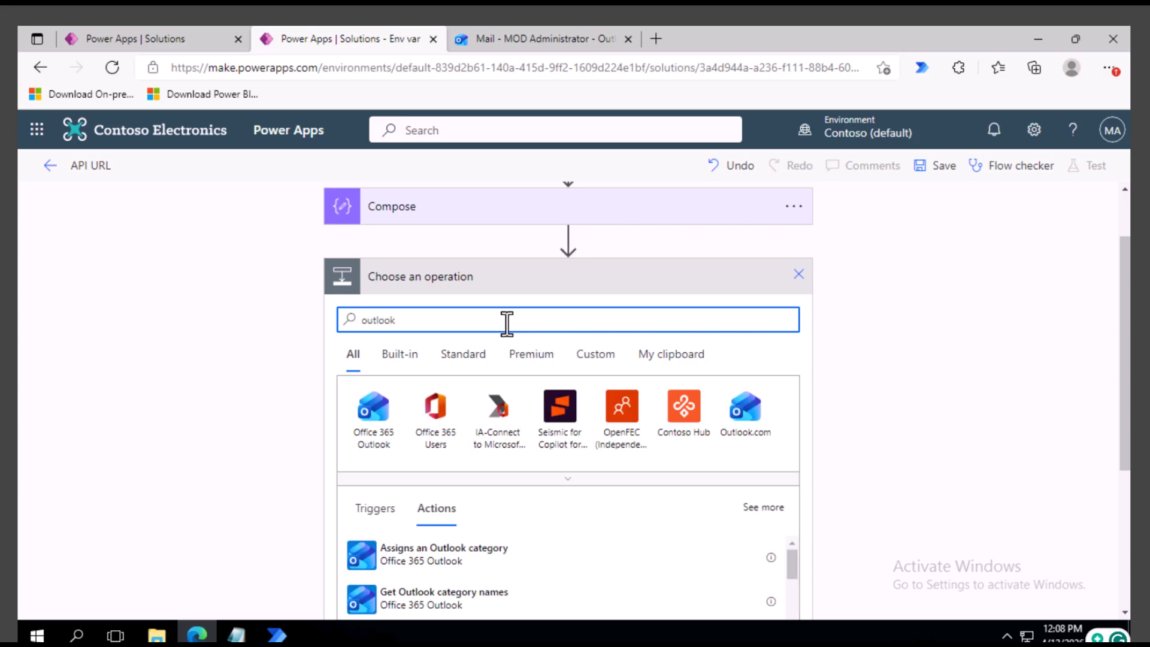
pyautogui.scroll(-2, 431, 340)
pyautogui.write('ok')
pyautogui.click(383, 299)
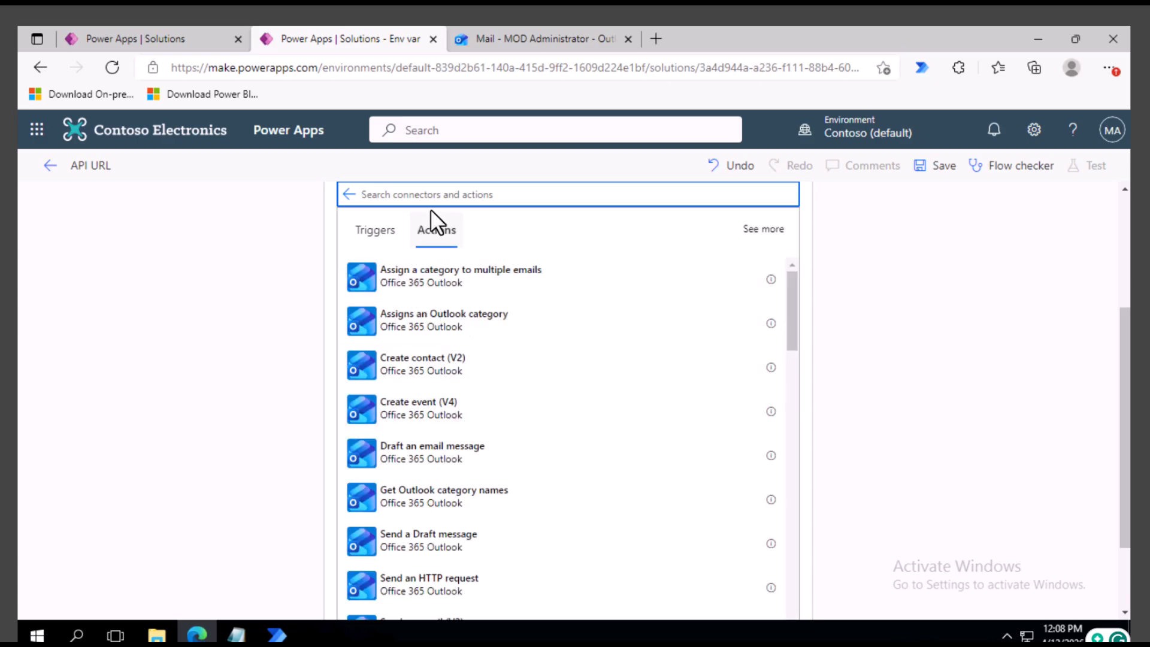
pyautogui.write('send an')
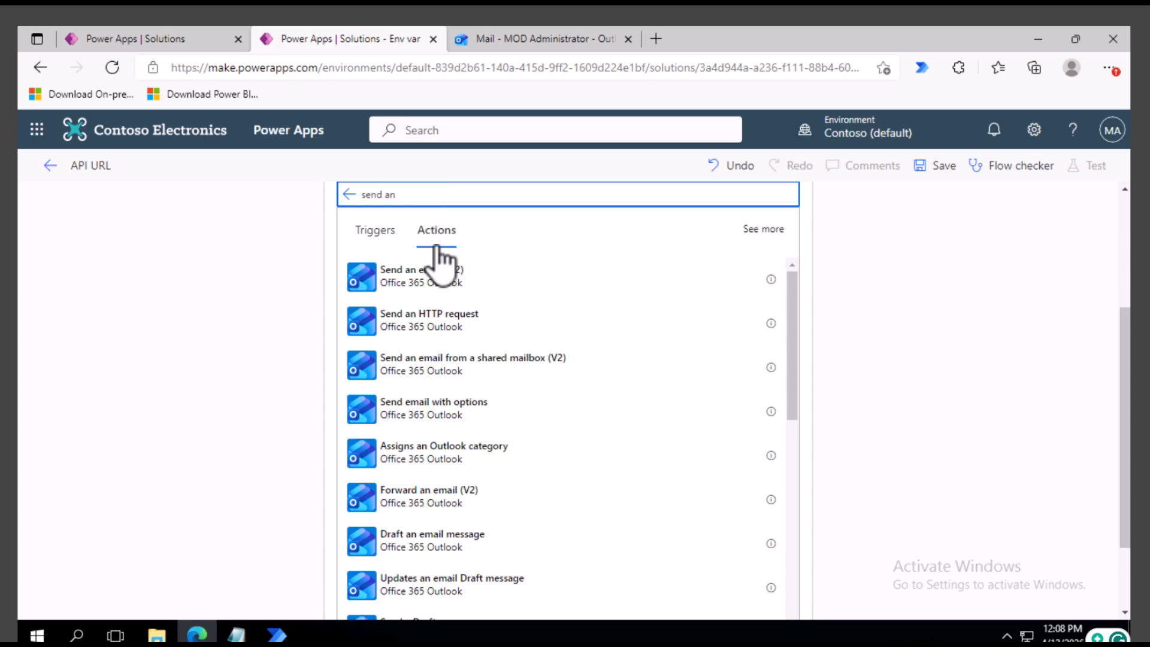
pyautogui.click(449, 296)
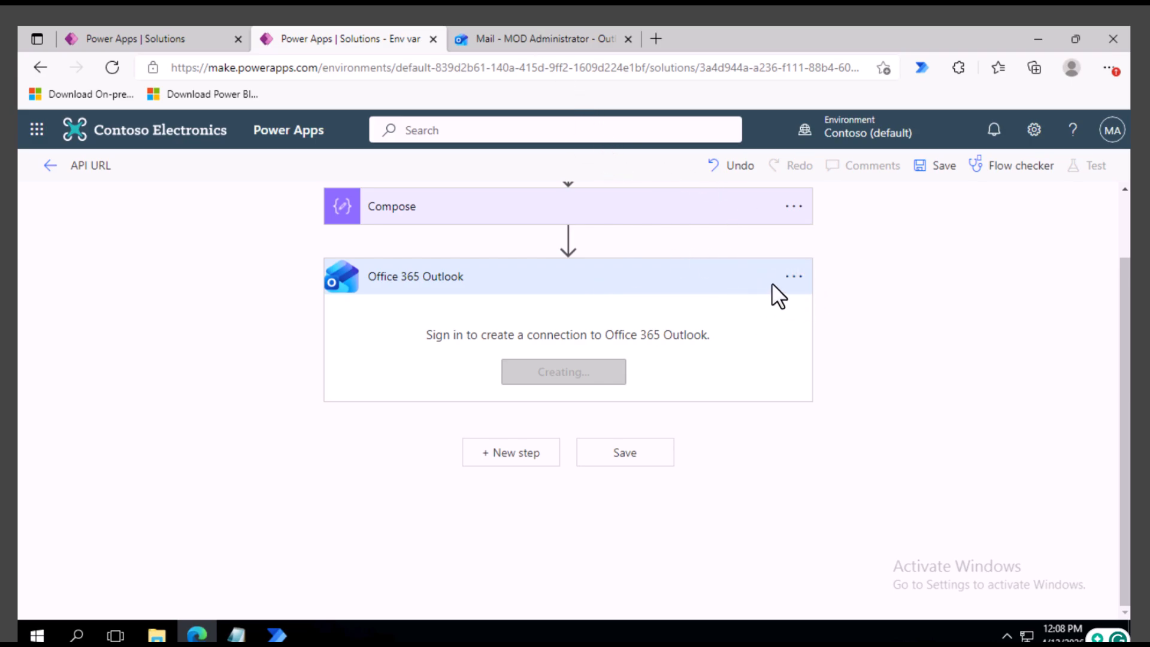
pyautogui.click(577, 367)
# Set the email's recipient to the suggested administrator account found with "mod".
pyautogui.click(529, 307)
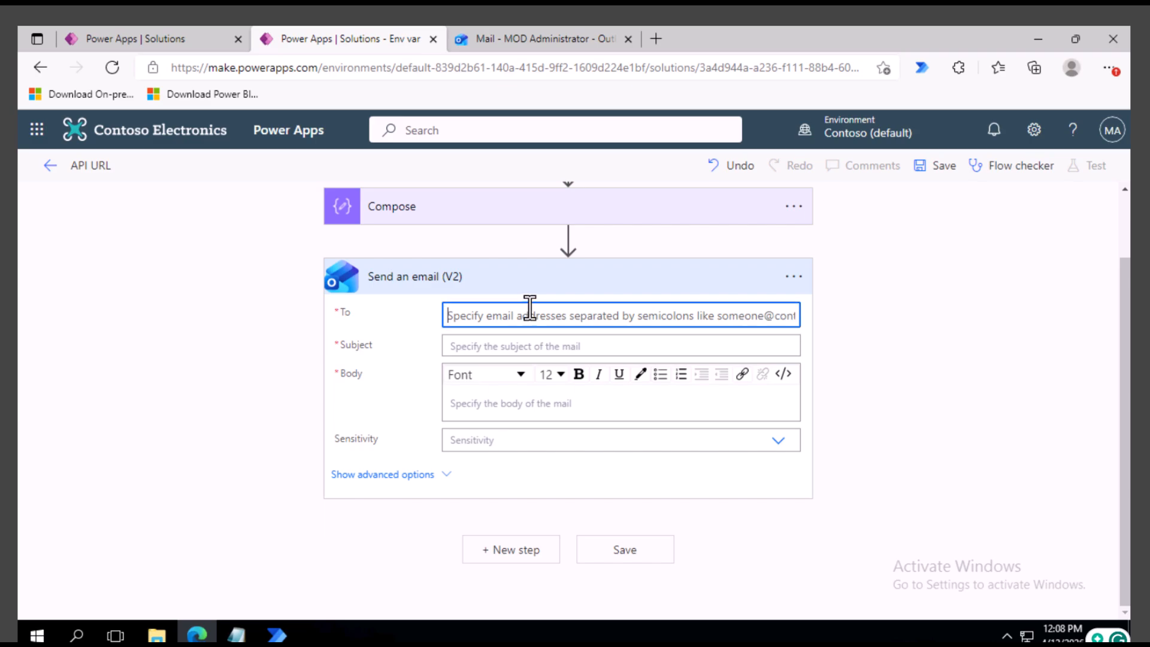
pyautogui.write('m')
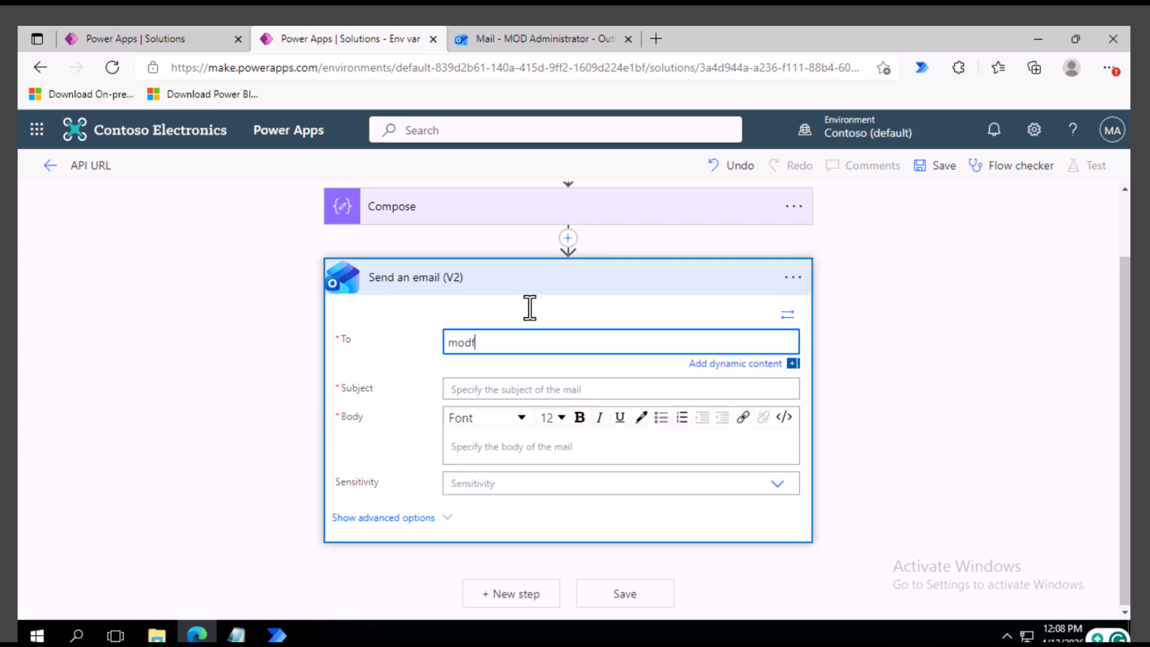
pyautogui.write('odf')
pyautogui.press('BackSpace')
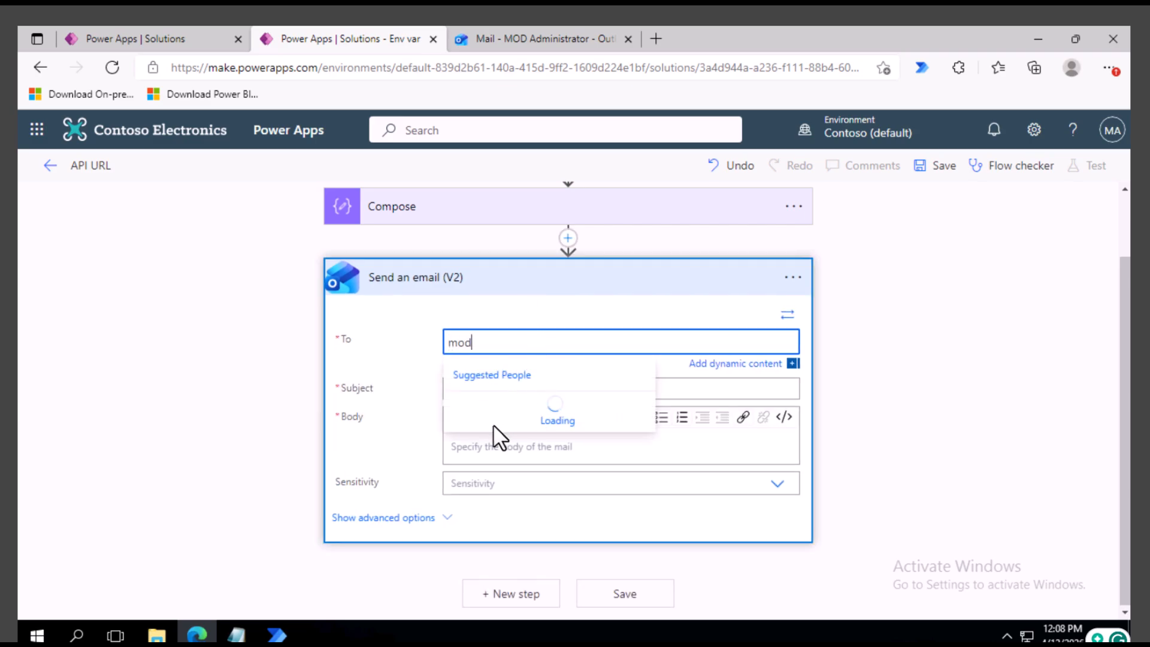
pyautogui.click(539, 412)
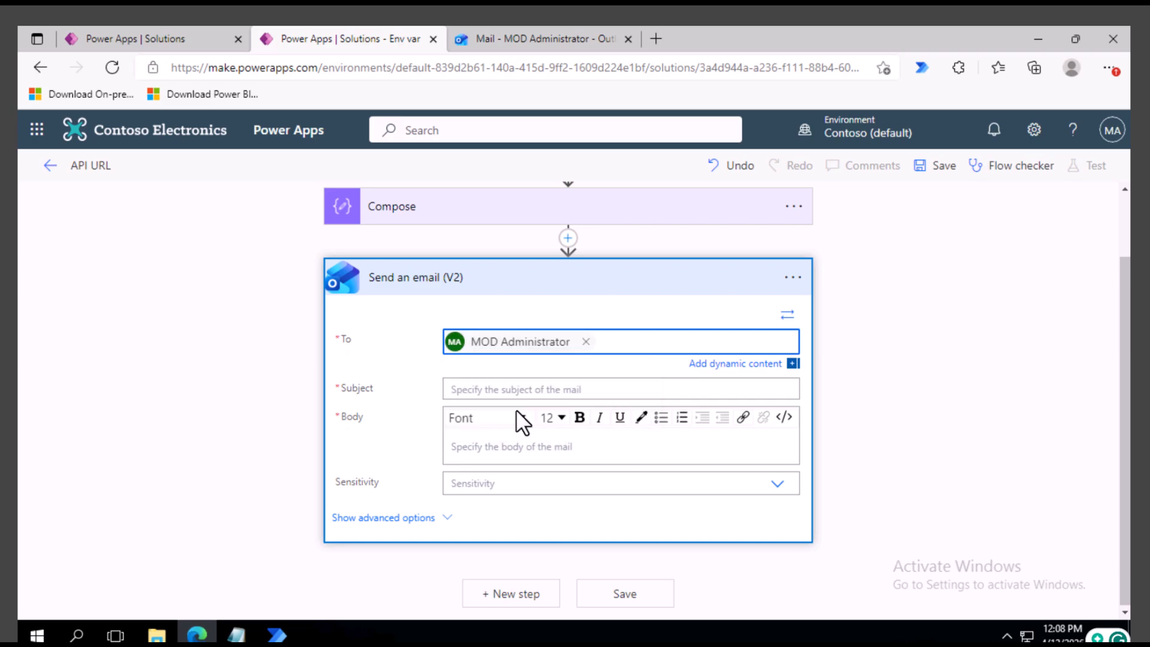
# Set the email's subject to "env variable testing".
pyautogui.click(485, 389)
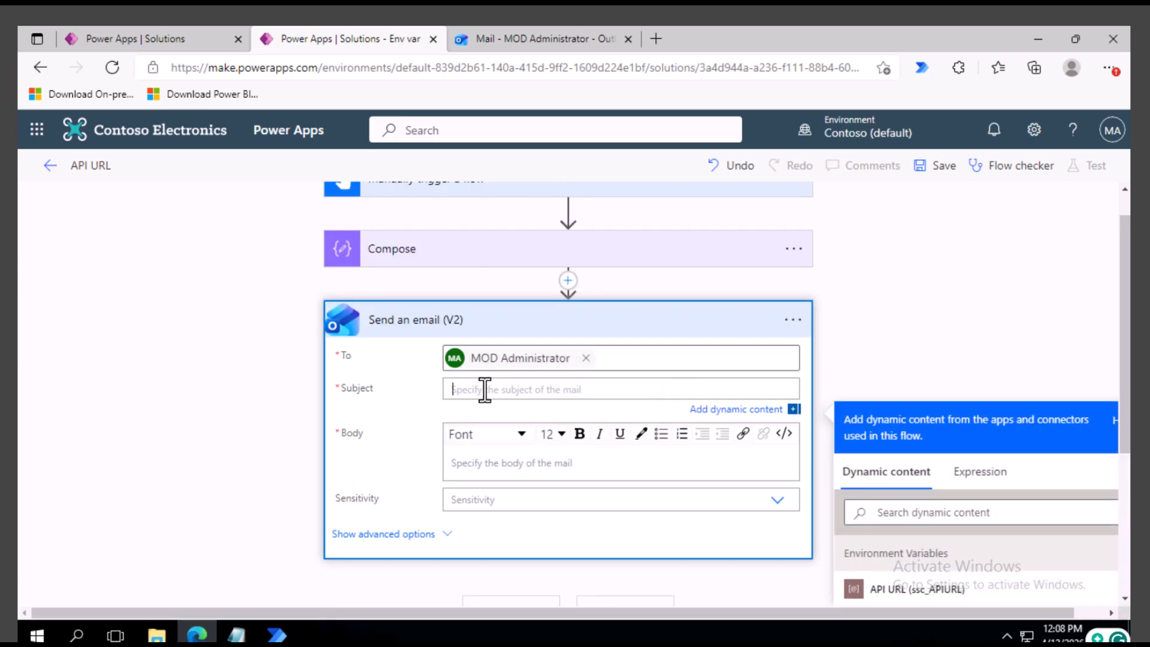
pyautogui.write('f')
pyautogui.press('BackSpace')
pyautogui.write('env')
# Insert the Compose action's Outputs as the email's body and save the flow.
pyautogui.click(588, 467)
pyautogui.scroll(-2, 975, 365)
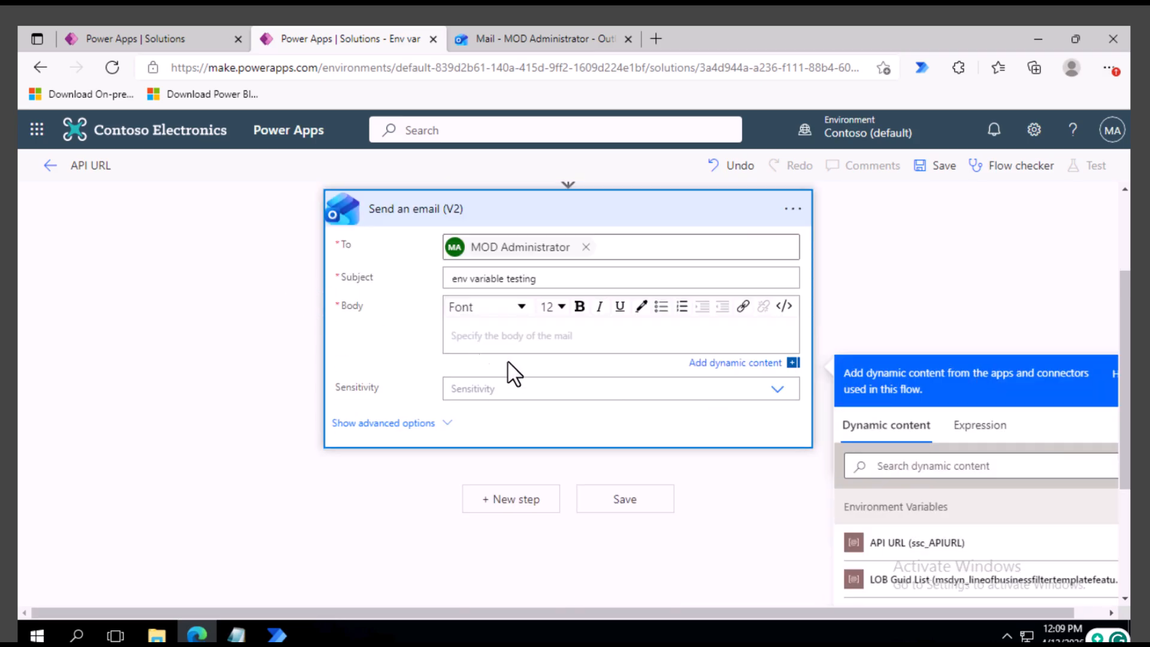
pyautogui.scroll(2, 473, 360)
pyautogui.scroll(-5, 1001, 313)
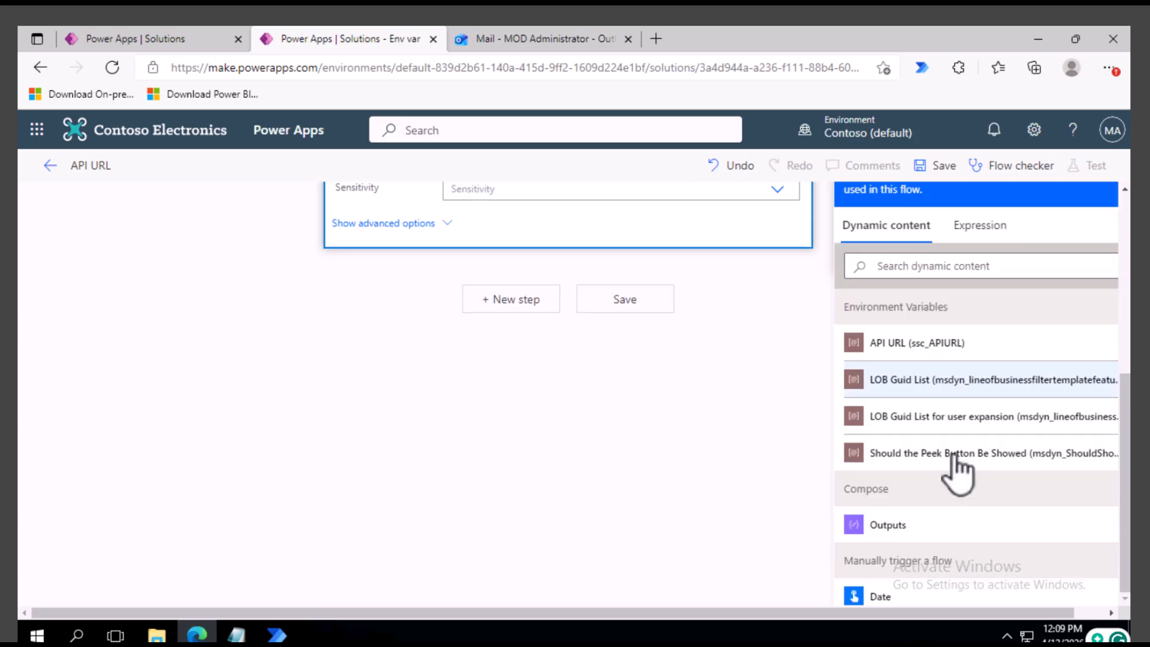
pyautogui.scroll(5, 497, 389)
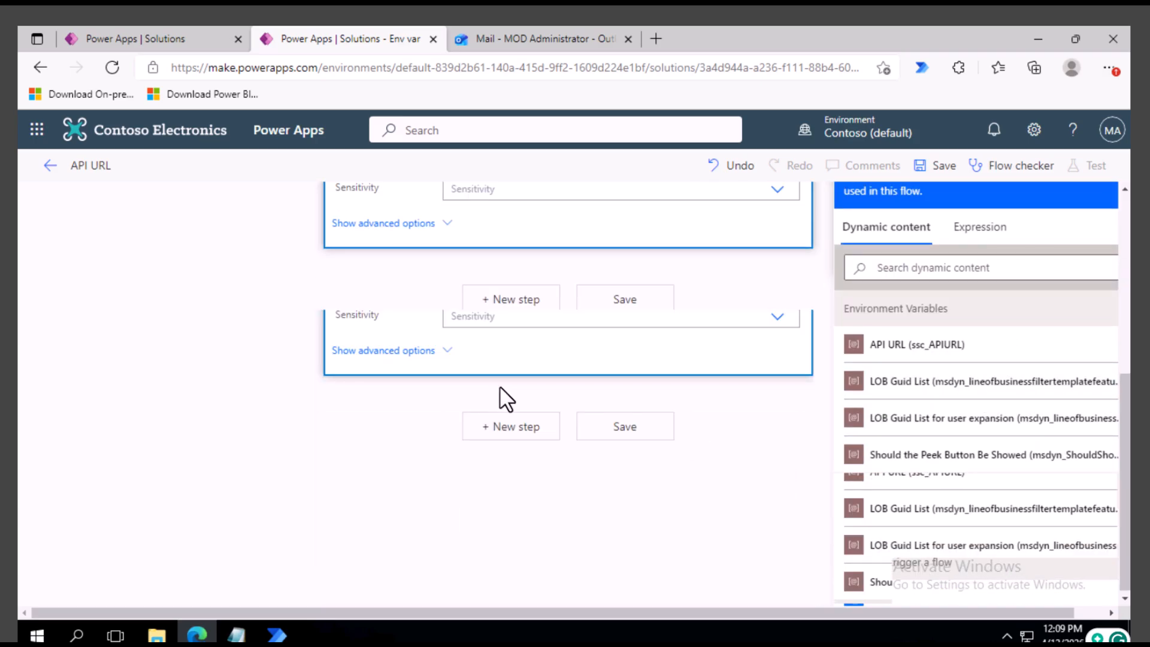
pyautogui.click(934, 170)
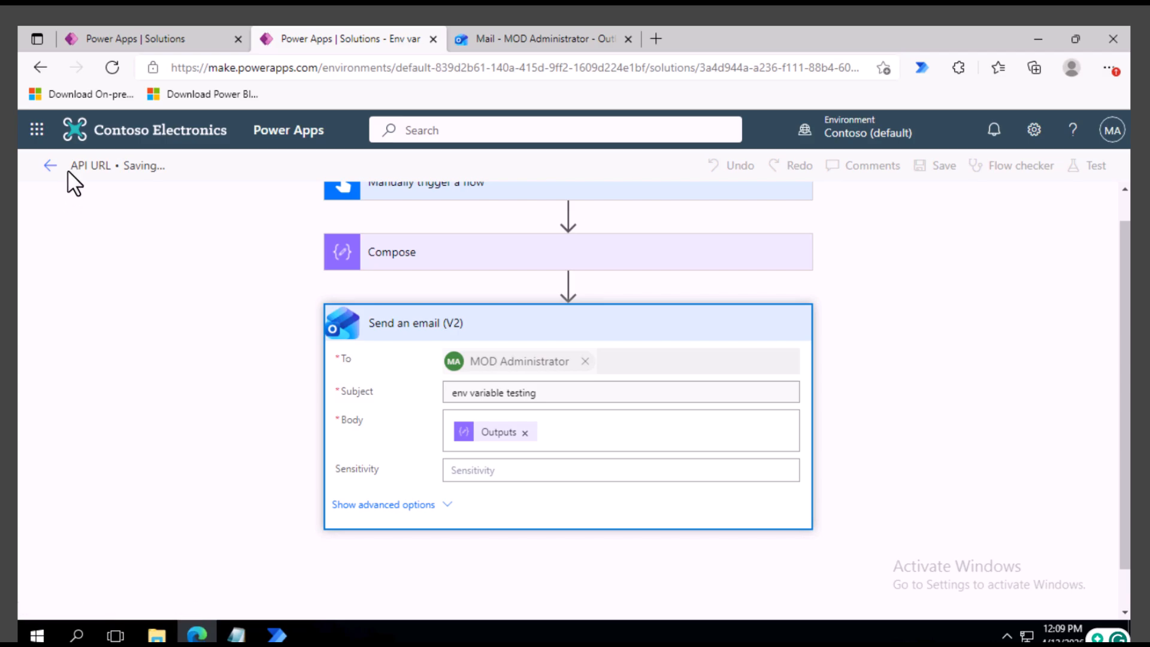
# Duplicate the flow's browser tab and return to the Contoso (default) environment's solutions list in the copy.
pyautogui.rightClick(315, 38)
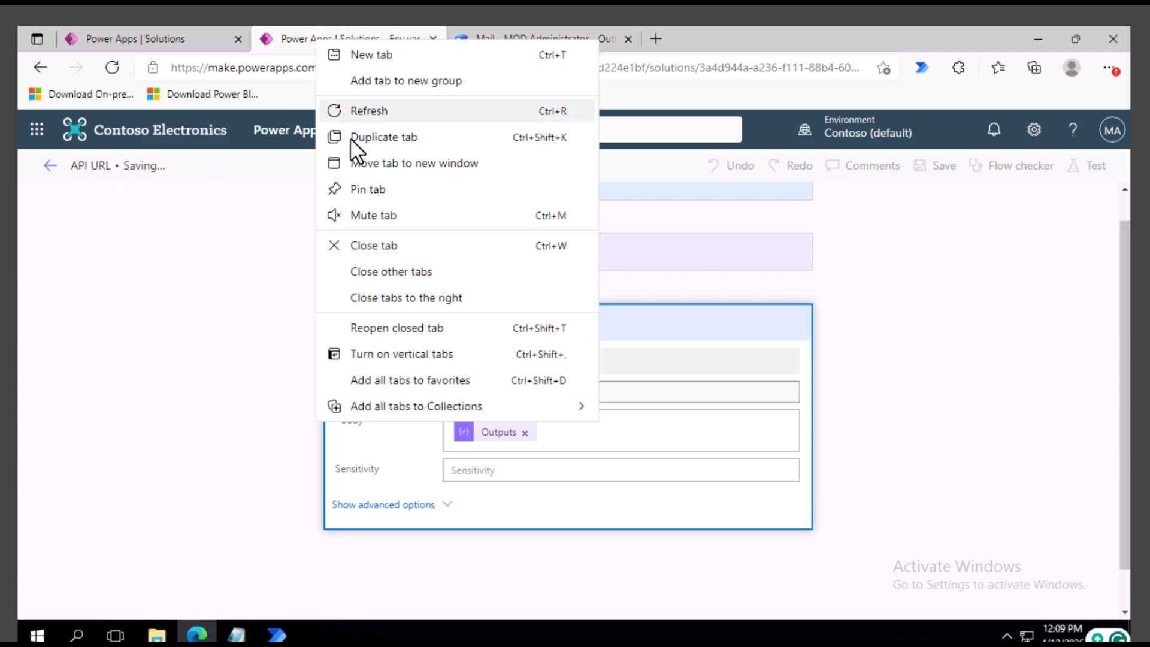
pyautogui.click(383, 138)
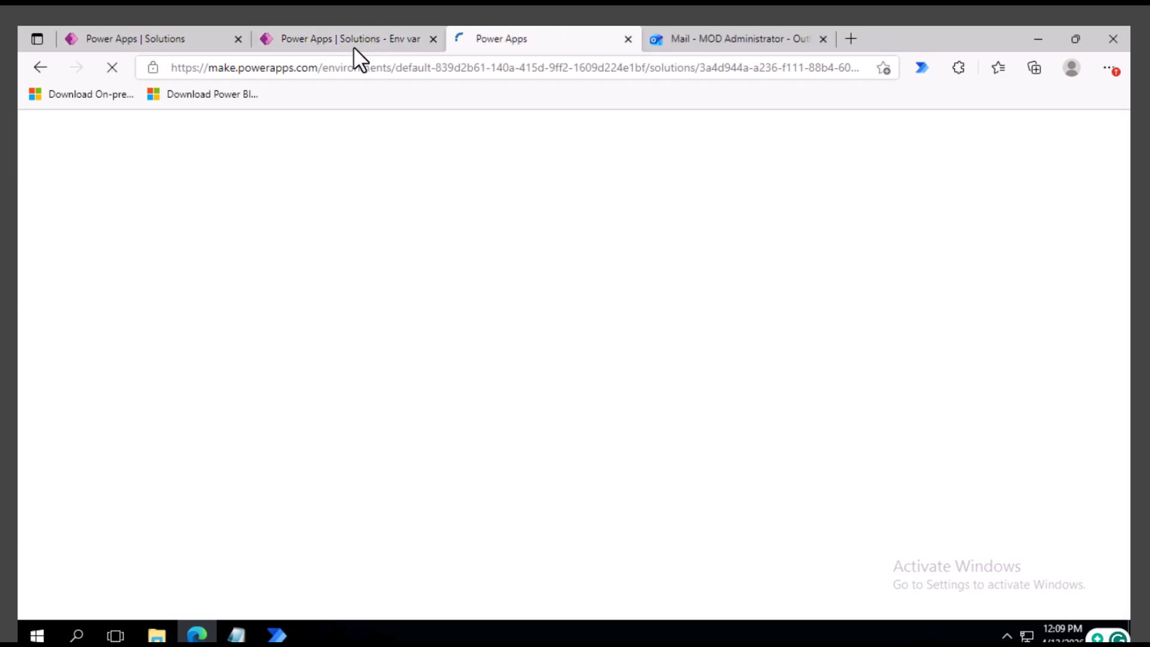
pyautogui.click(356, 39)
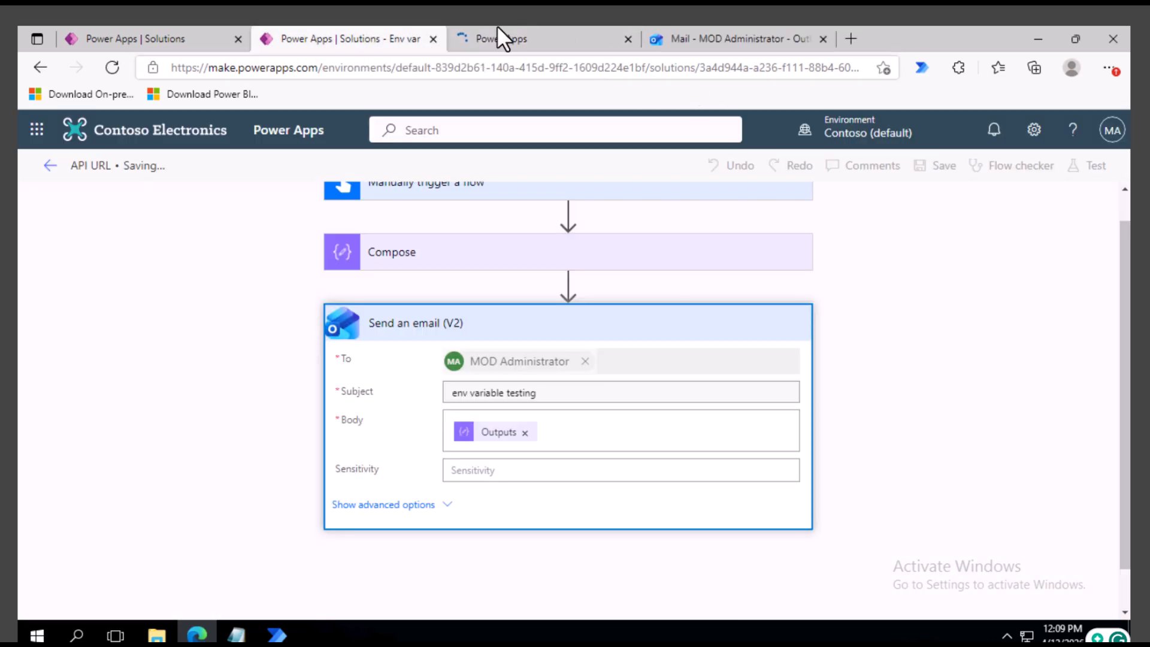
pyautogui.click(492, 36)
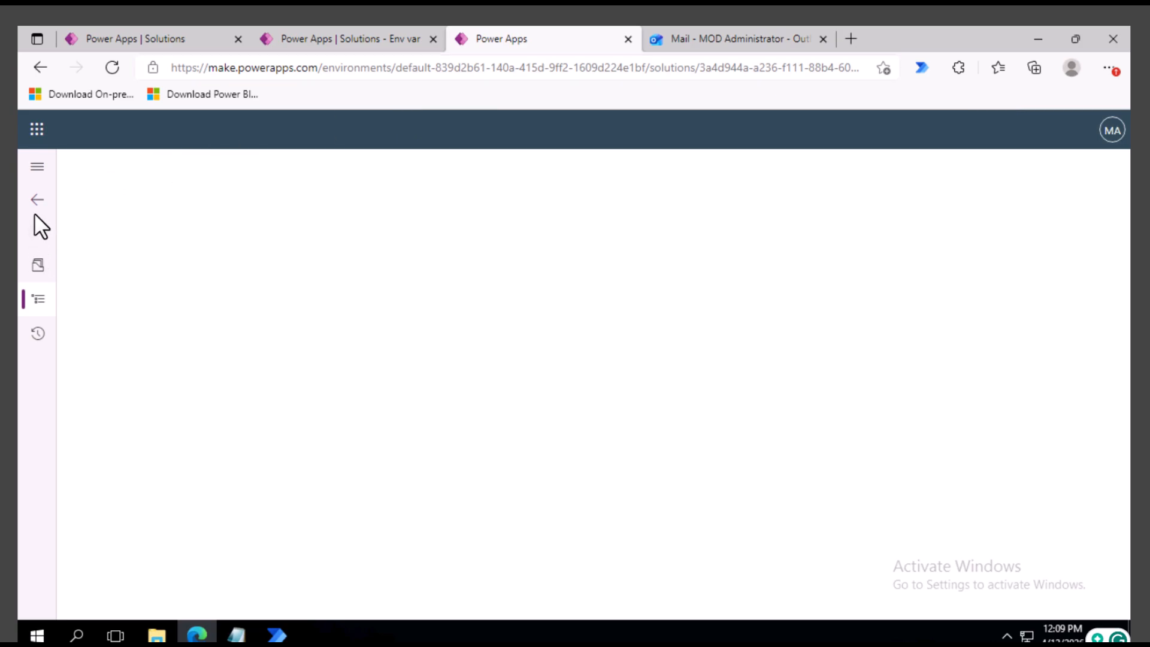
pyautogui.click(37, 198)
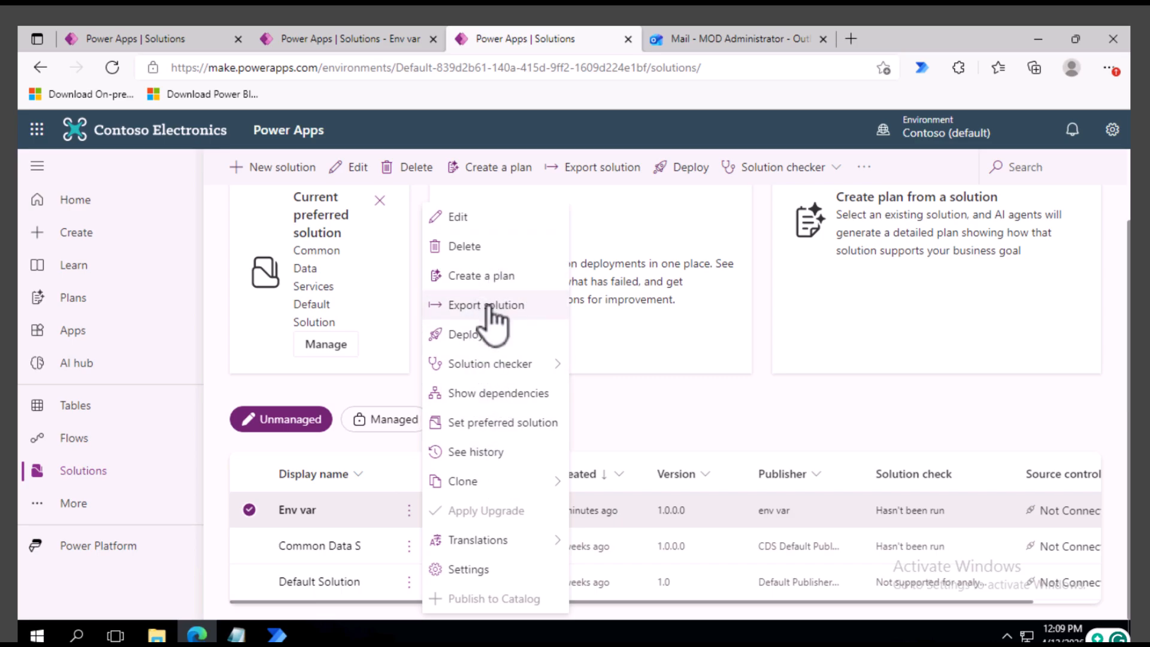
# Export the Env var solution as managed with version 1.0.0.1 and download the package.
pyautogui.click(485, 302)
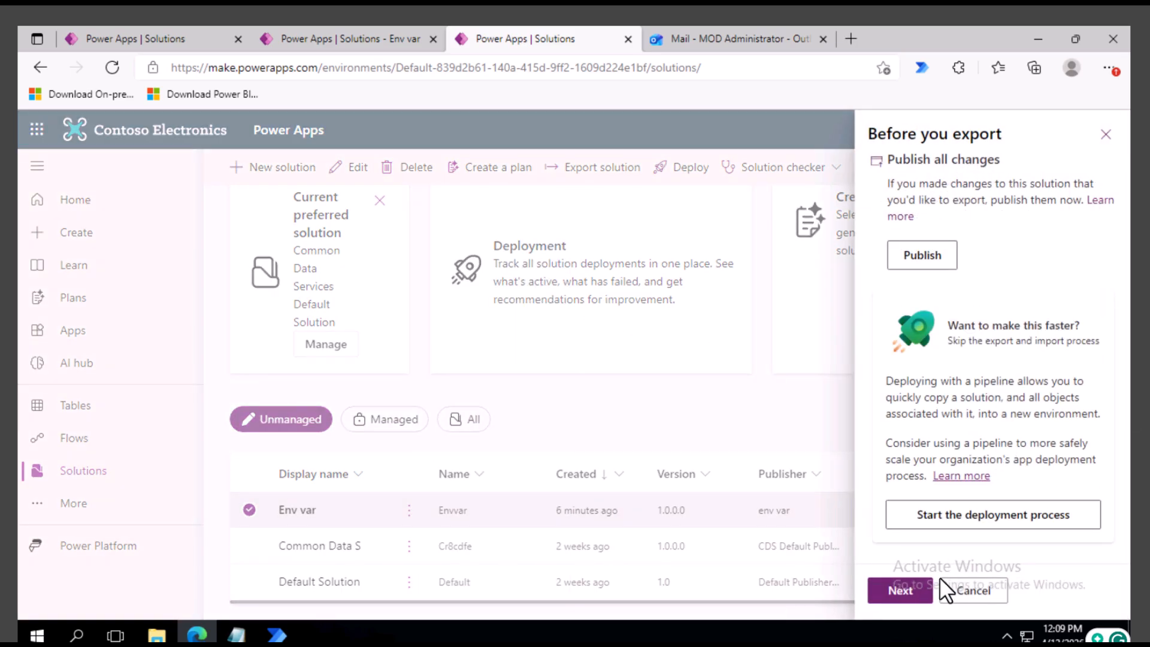
pyautogui.click(906, 591)
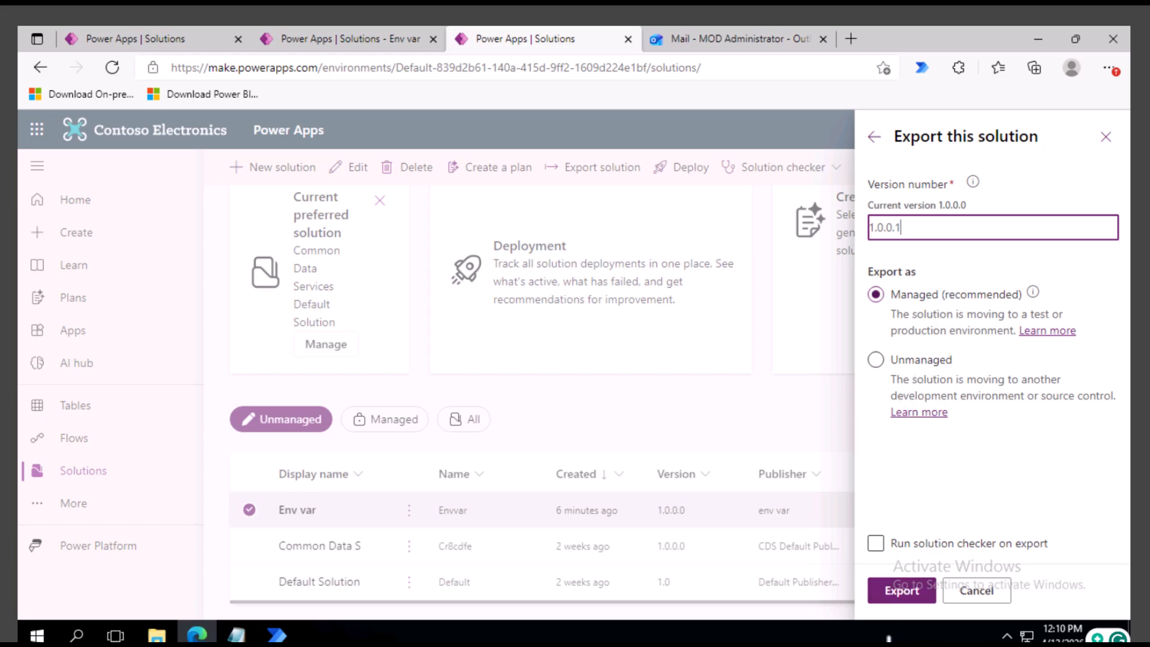
pyautogui.click(901, 592)
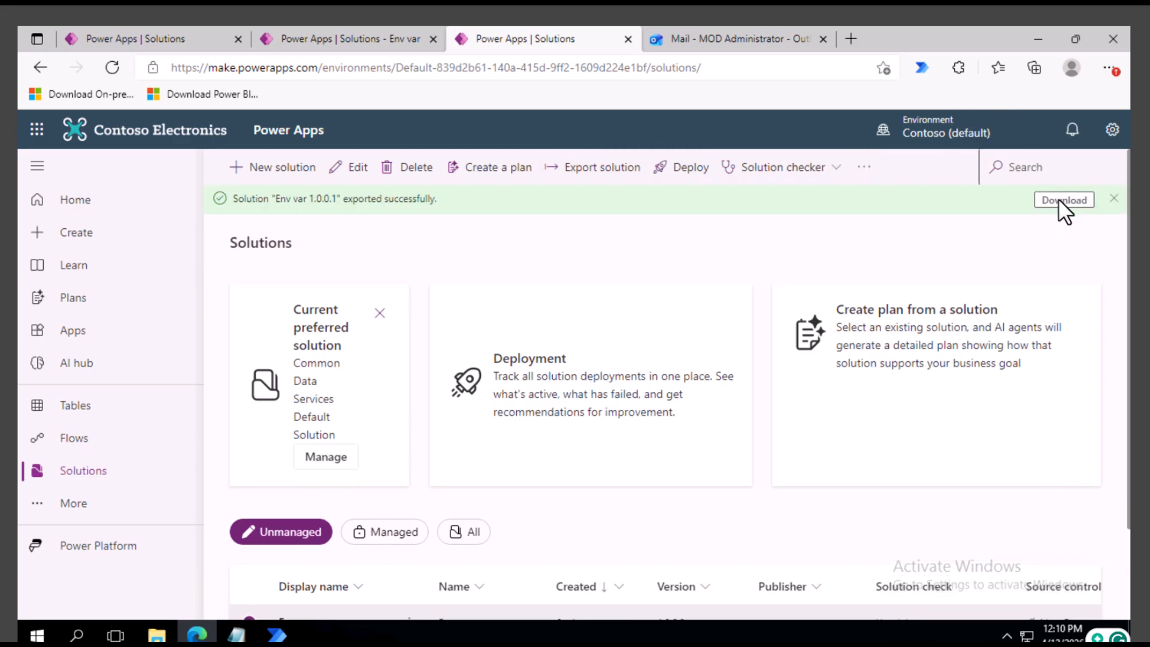
pyautogui.click(1060, 201)
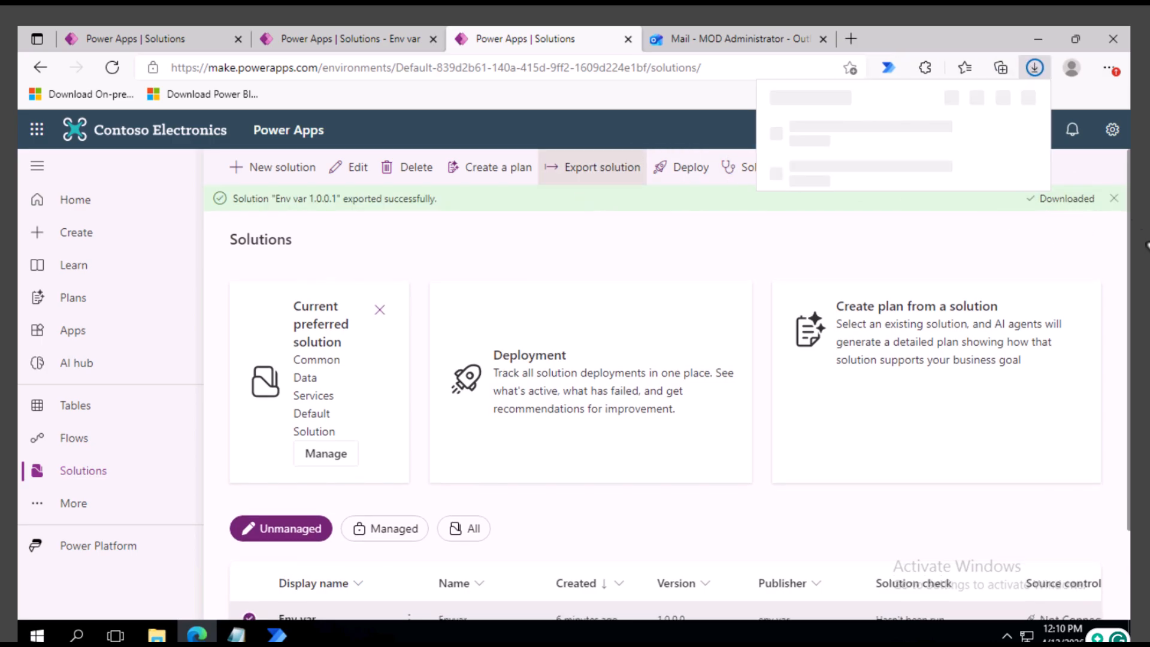
# Start importing a solution into the Demo environment and choose the Envvar_1_0_0_1_managed file from Downloads.
pyautogui.click(101, 34)
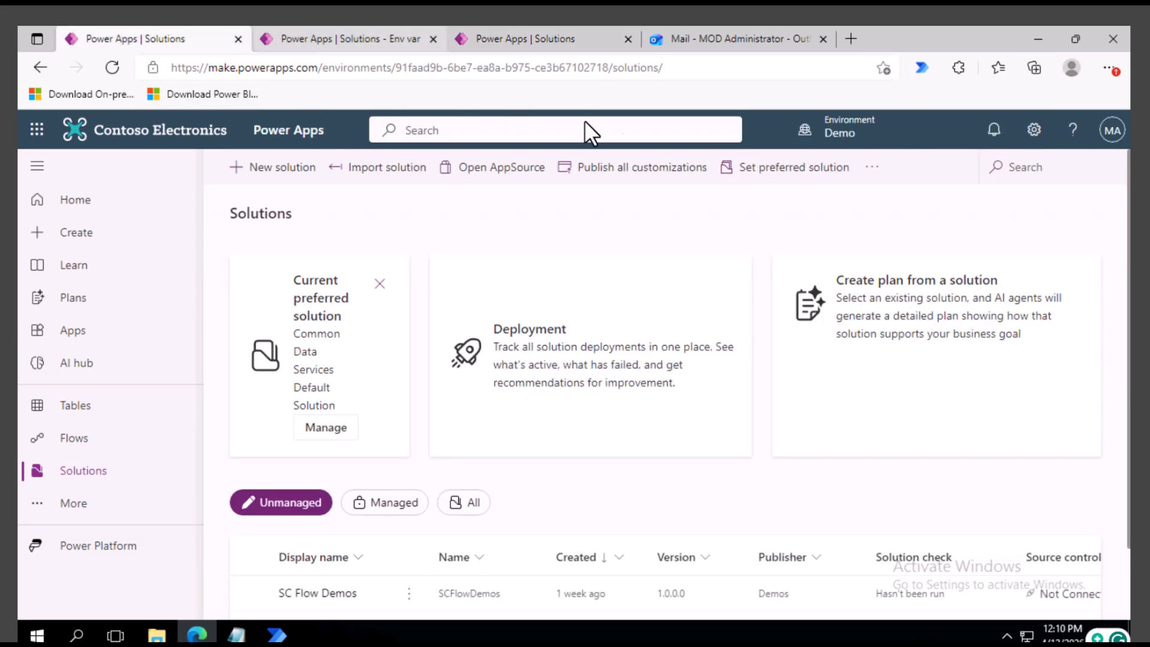
pyautogui.click(371, 39)
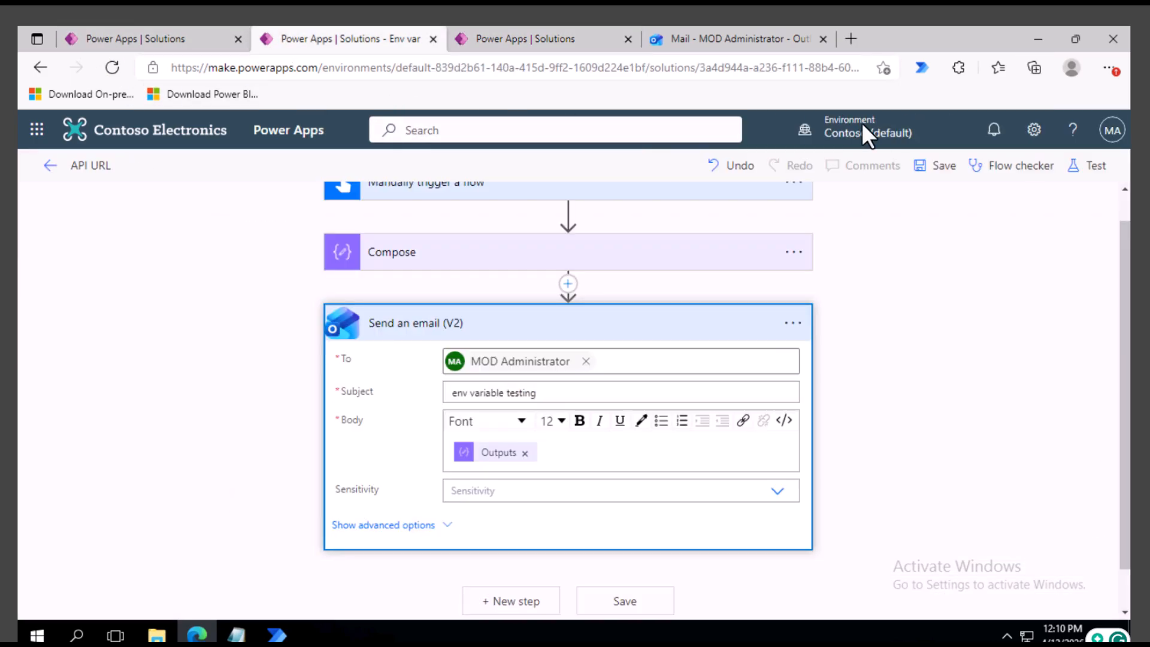
pyautogui.click(137, 40)
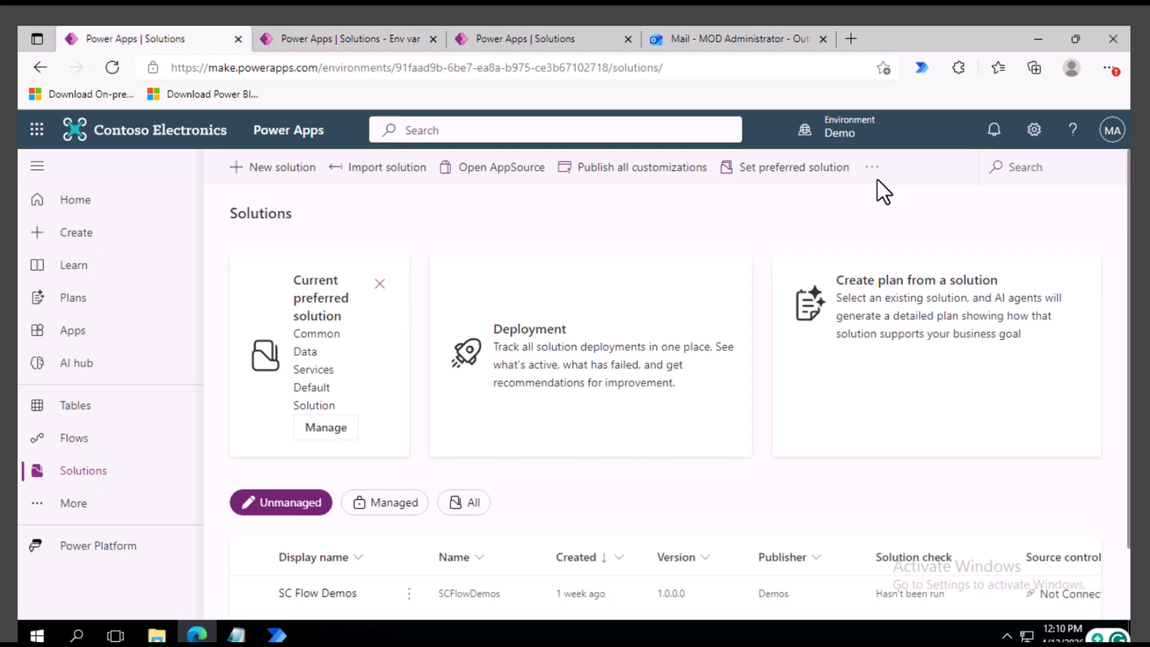
pyautogui.click(366, 170)
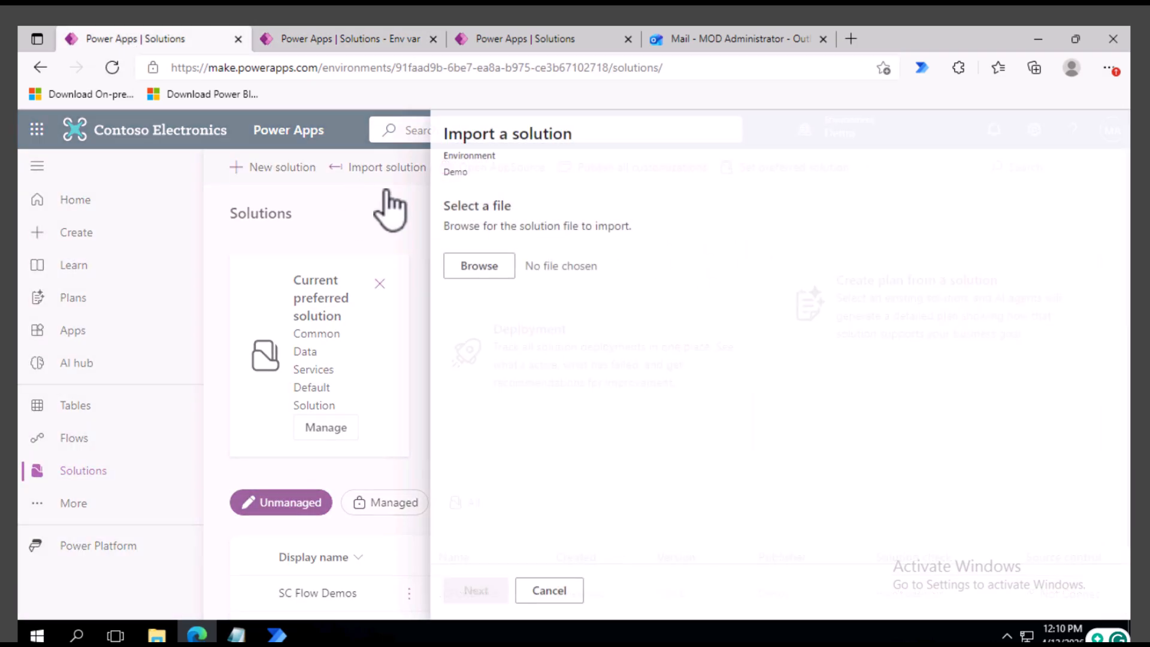
pyautogui.click(456, 268)
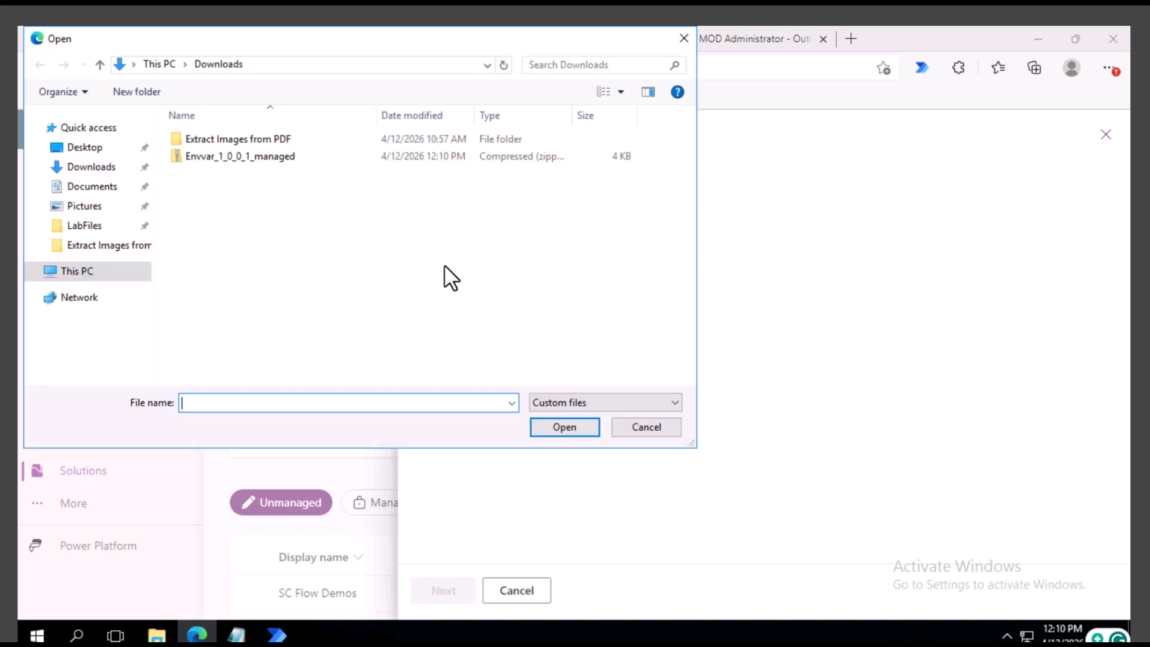
pyautogui.doubleClick(232, 157)
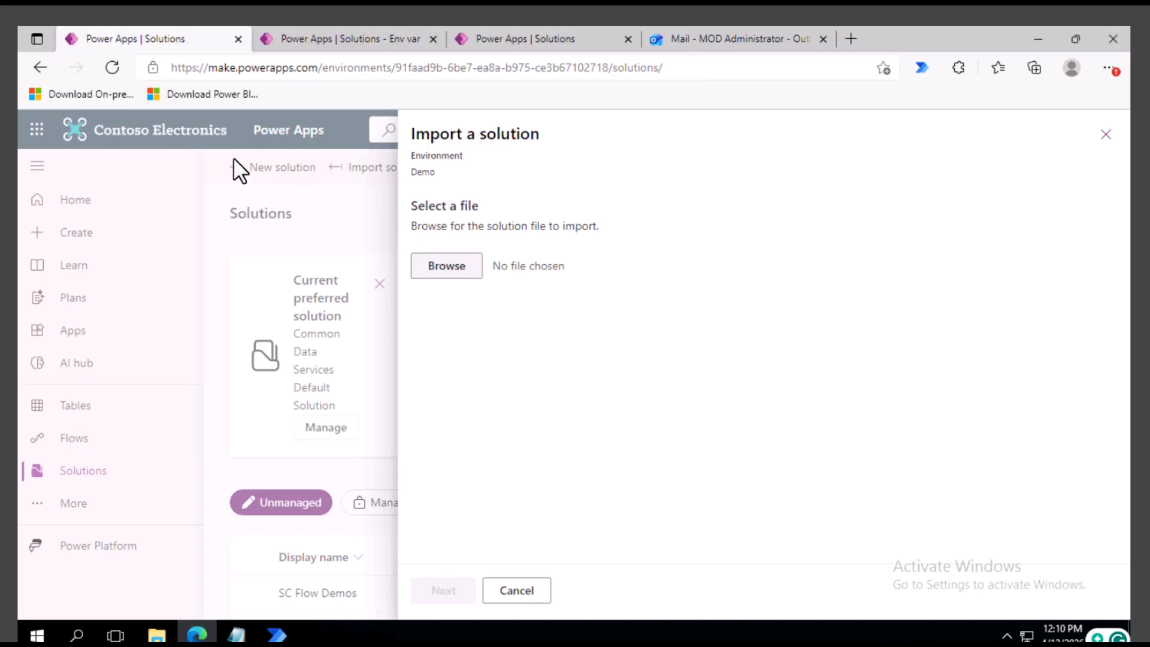
# Proceed through the import details, check the advanced settings, and accept the two Office 365 Outlook connections.
pyautogui.click(448, 596)
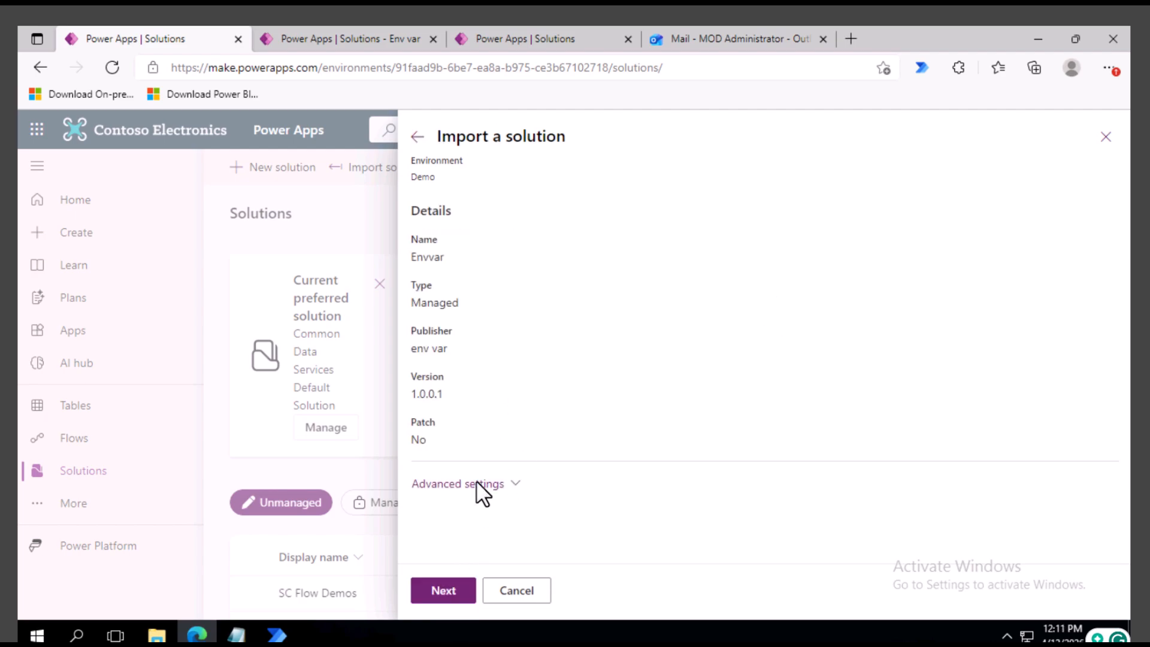
pyautogui.click(477, 483)
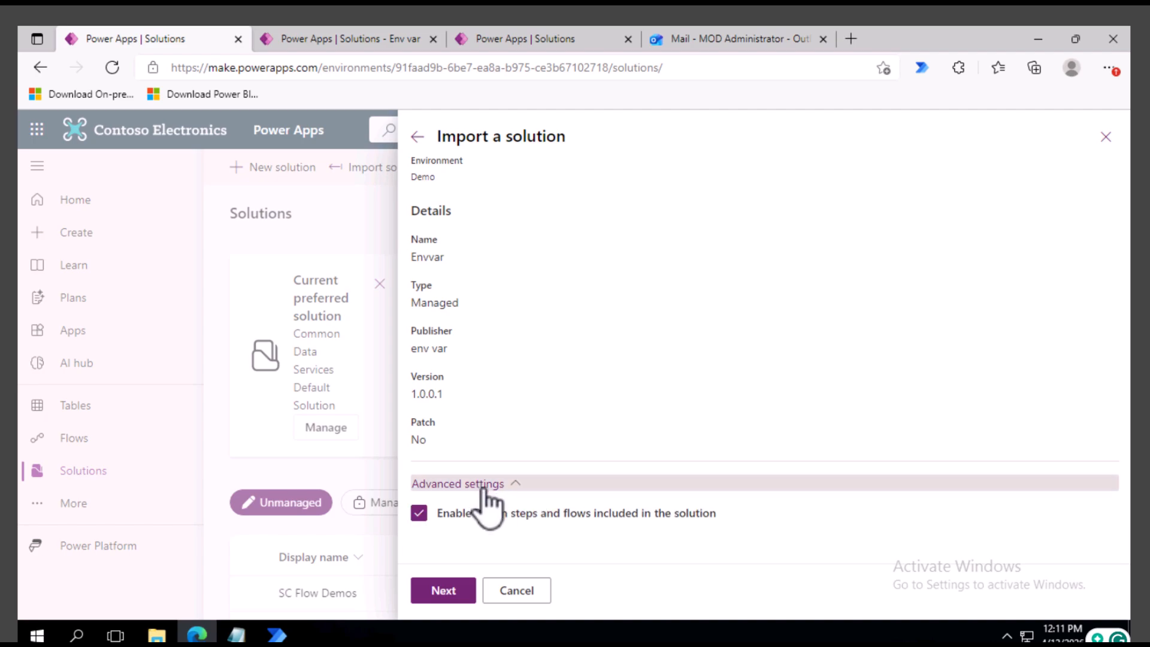
pyautogui.click(452, 601)
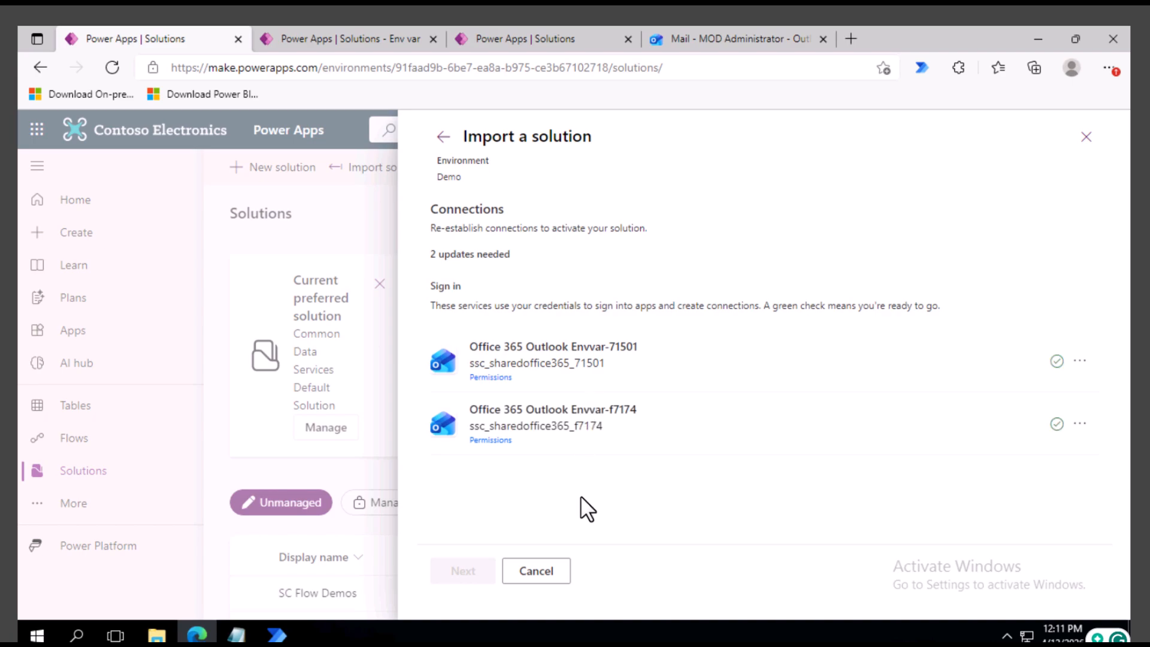
pyautogui.click(460, 570)
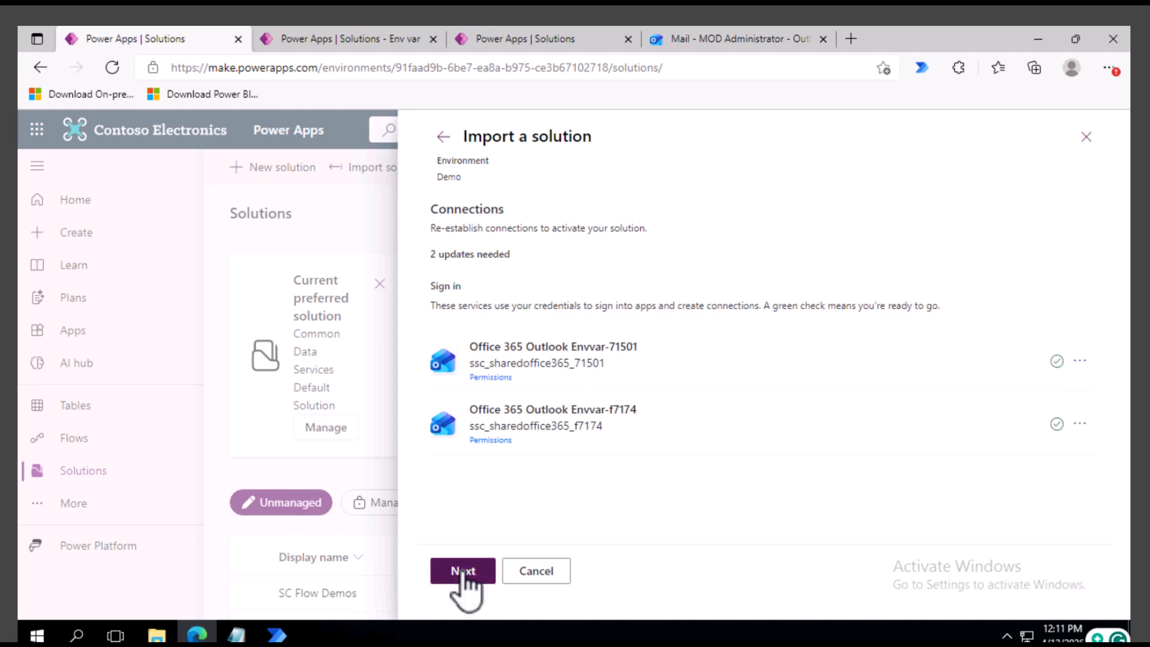
# Review the flow in the Contoso (default) environment and the DEV and PROD URL entries in the Notepad notes.
pyautogui.click(475, 330)
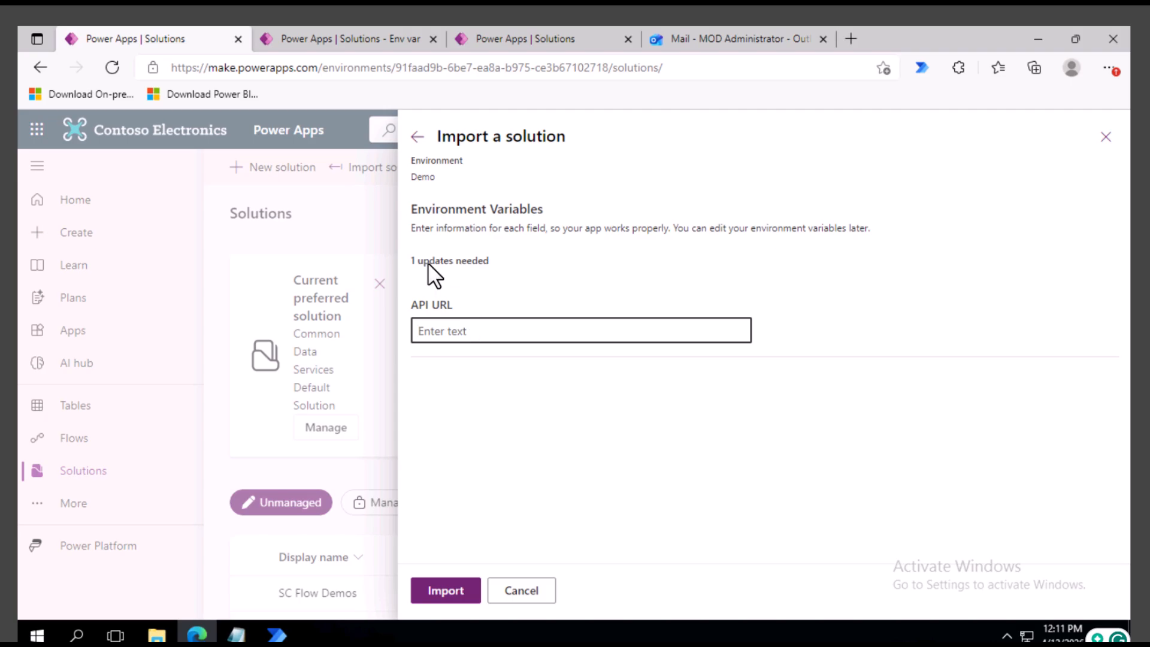
pyautogui.click(329, 43)
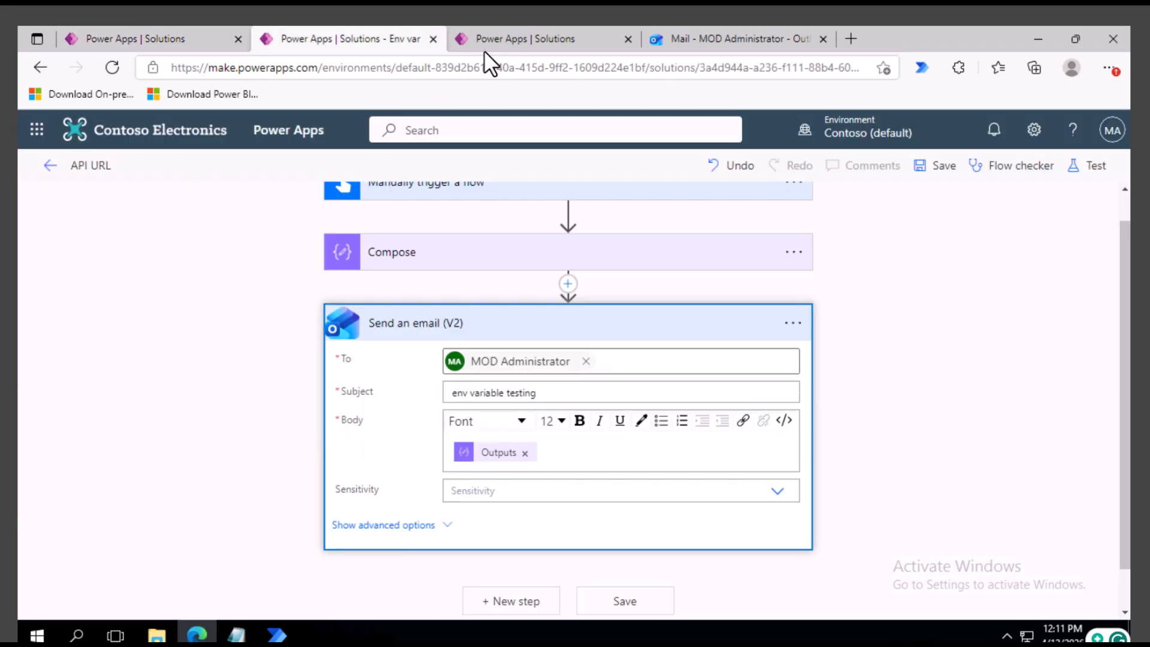
pyautogui.click(188, 38)
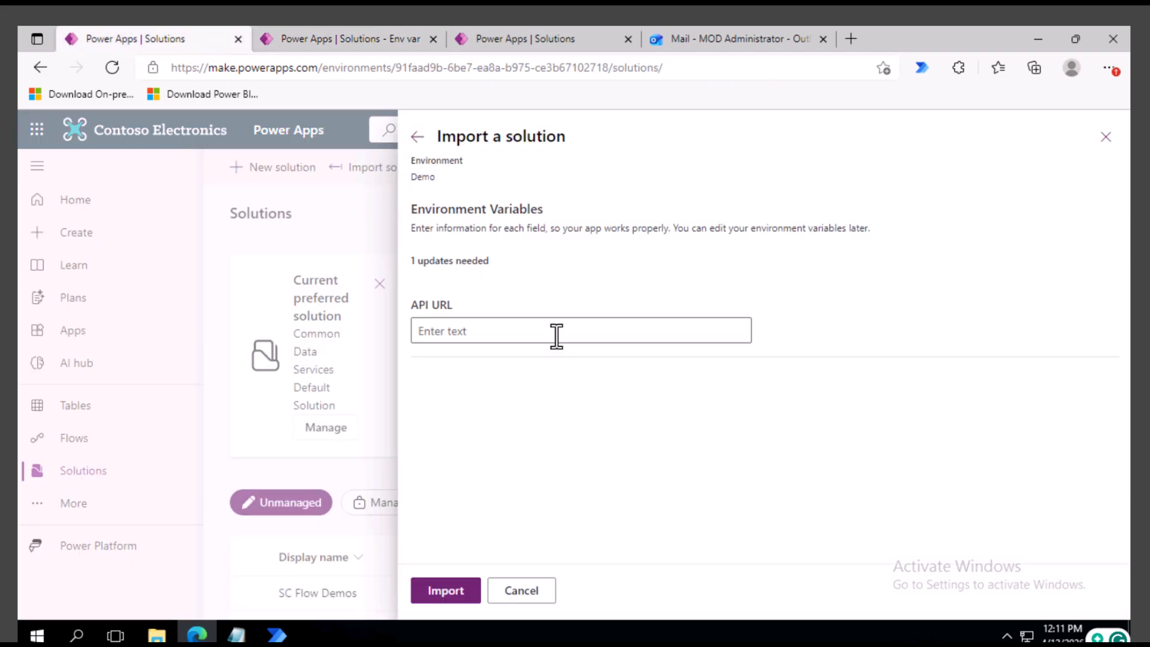
pyautogui.click(491, 331)
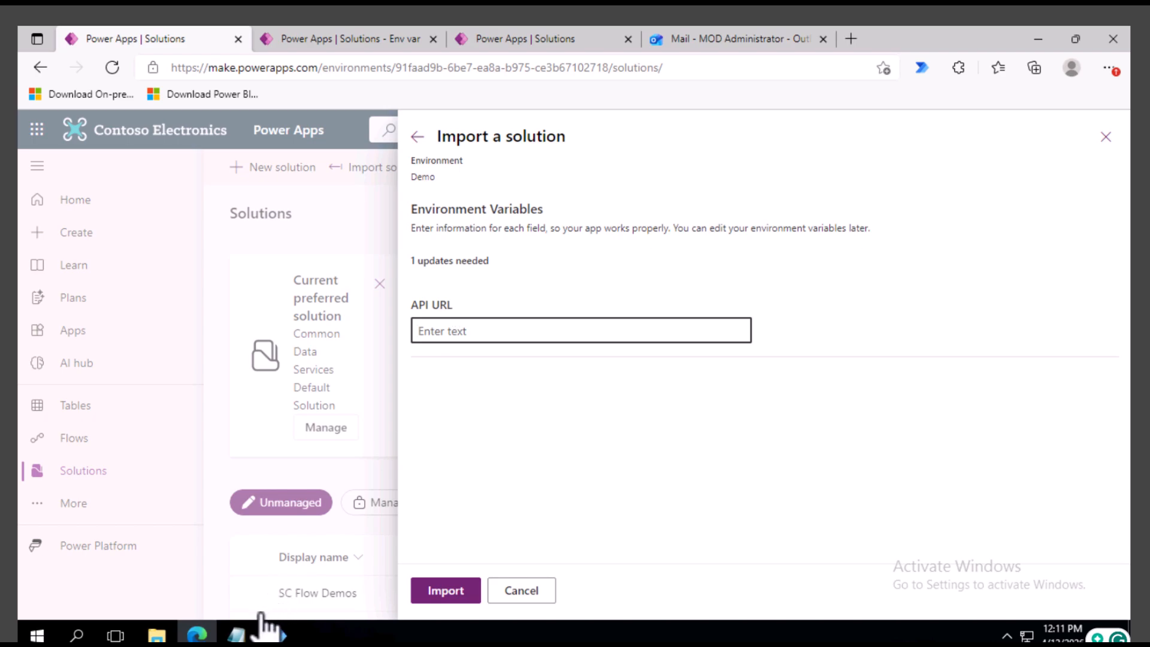
pyautogui.click(238, 633)
pyautogui.click(66, 309)
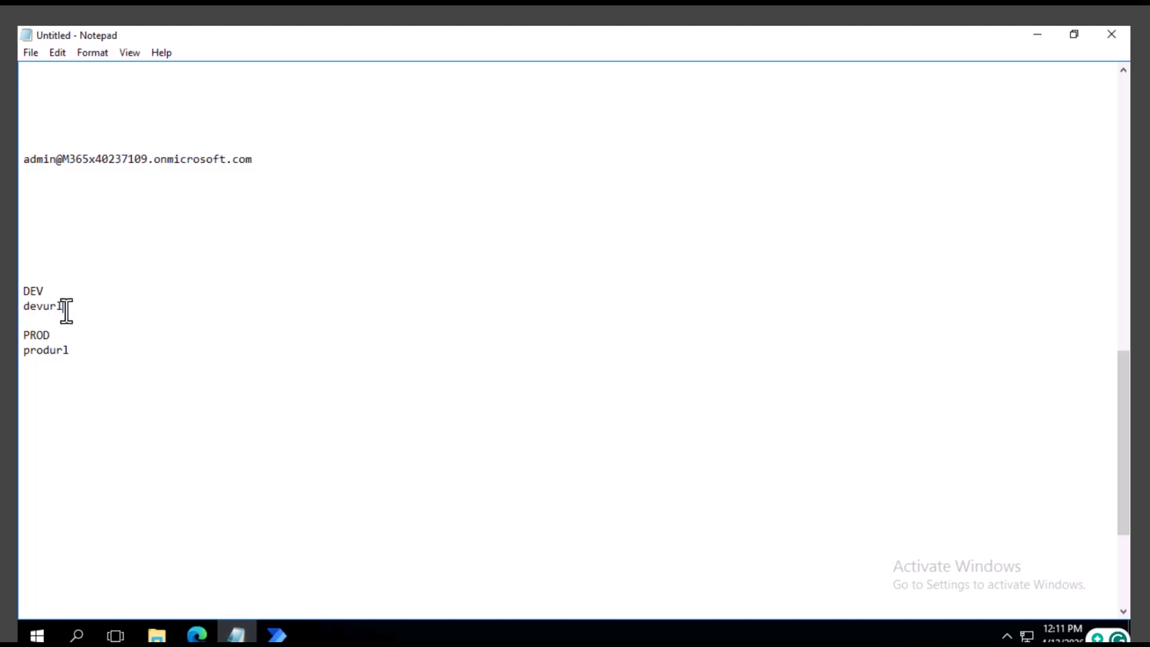
pyautogui.moveTo(69, 310); pyautogui.dragTo(9, 310)
pyautogui.moveTo(76, 353); pyautogui.dragTo(22, 355)
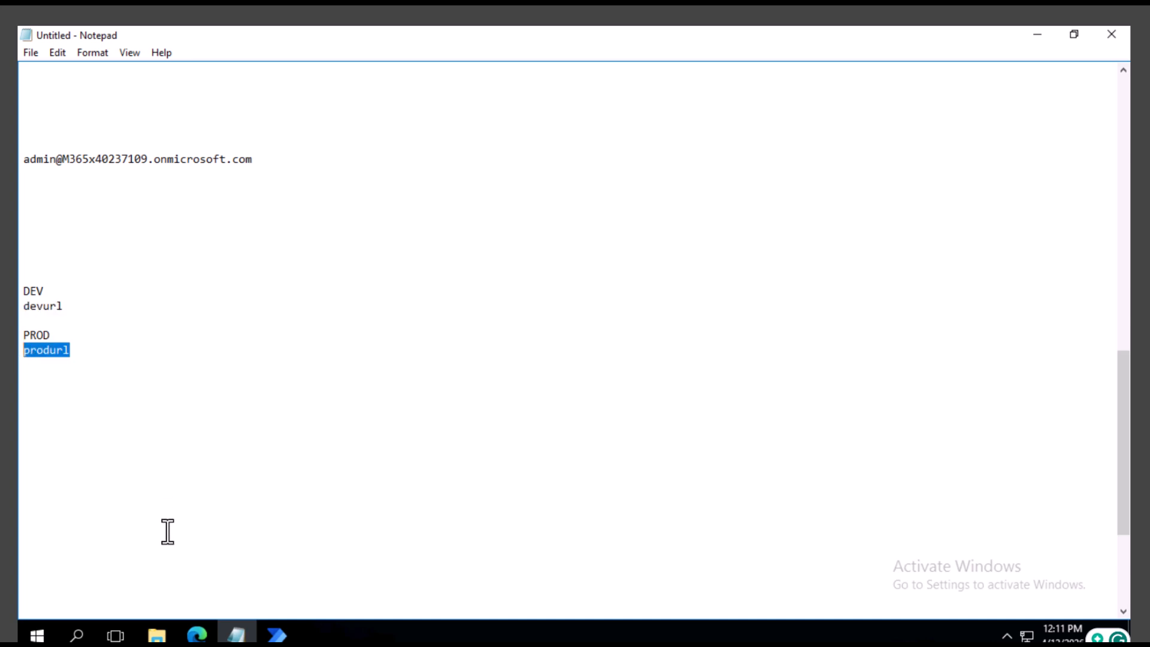
# Return to the browser, set the API URL environment variable to prodapi, and import the solution.
pyautogui.click(204, 634)
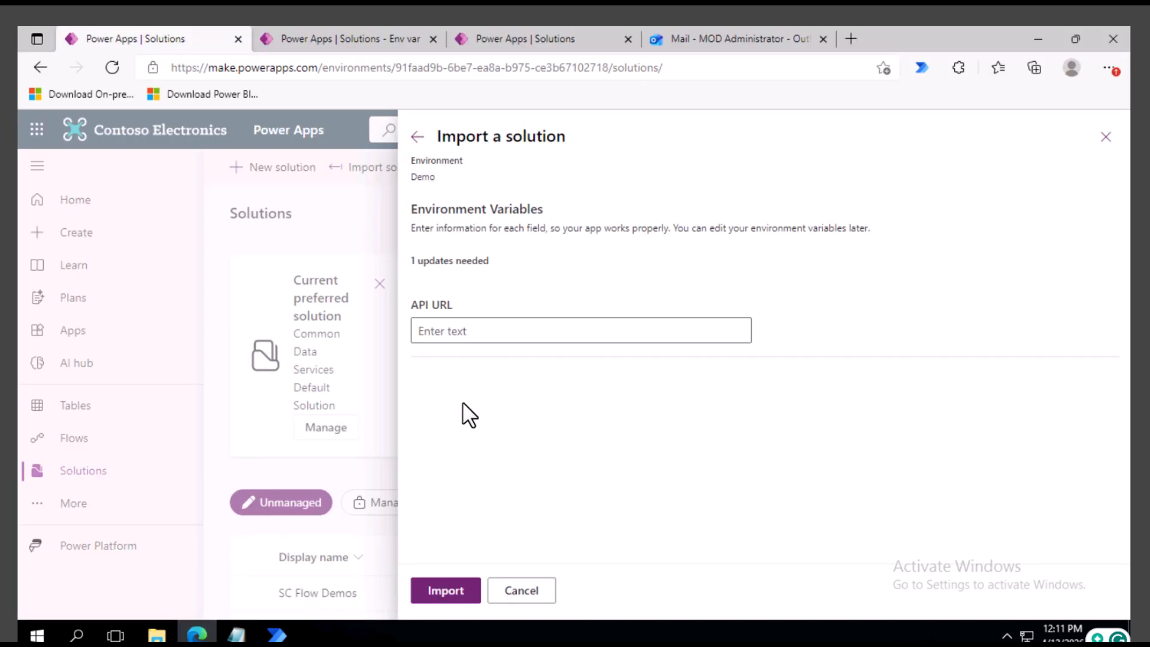
pyautogui.click(461, 333)
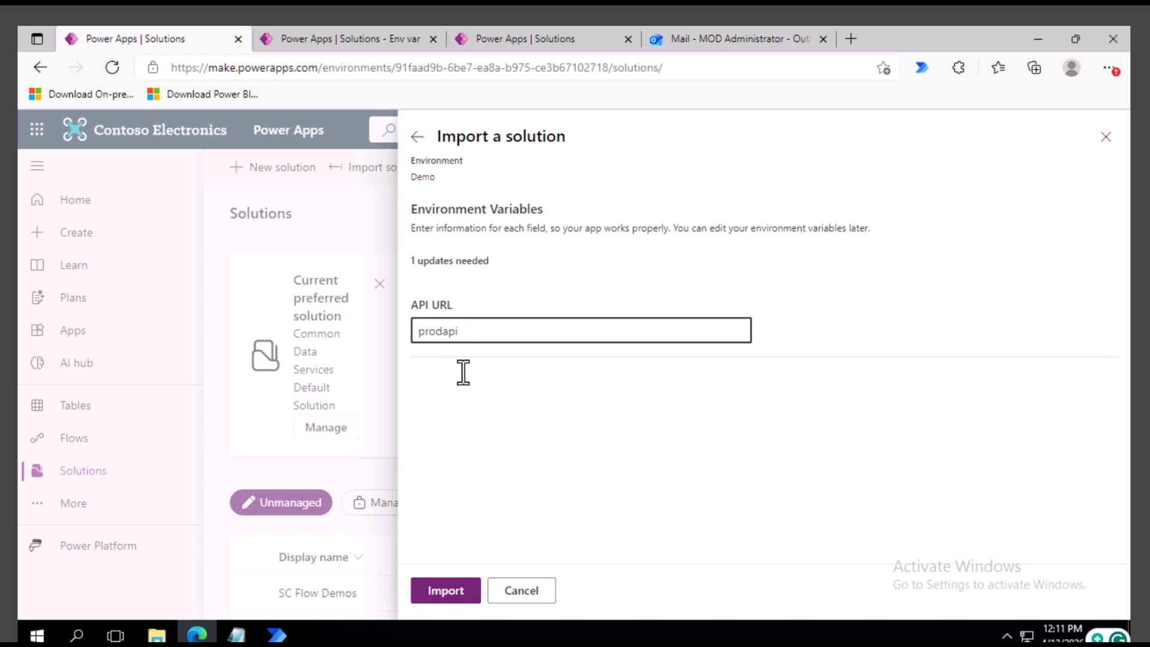
pyautogui.click(445, 593)
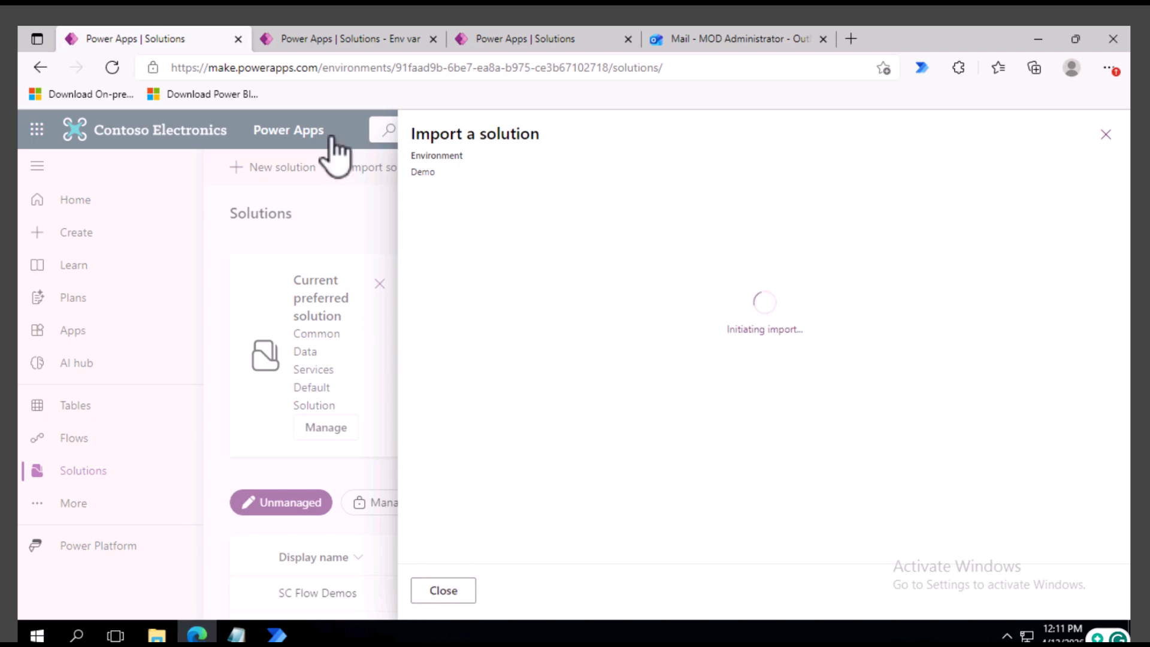
# Show the managed solutions in the Demo environment to check for the imported solution.
pyautogui.scroll(-2, 320, 401)
pyautogui.scroll(2, 338, 391)
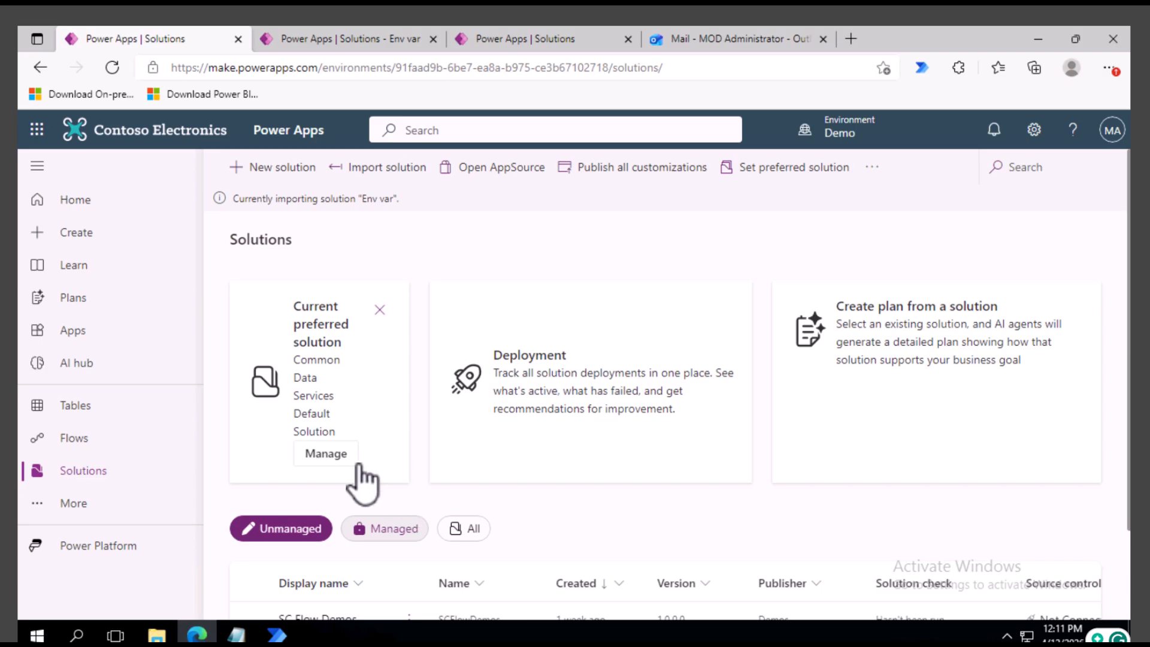
pyautogui.click(392, 528)
pyautogui.scroll(-2, 382, 509)
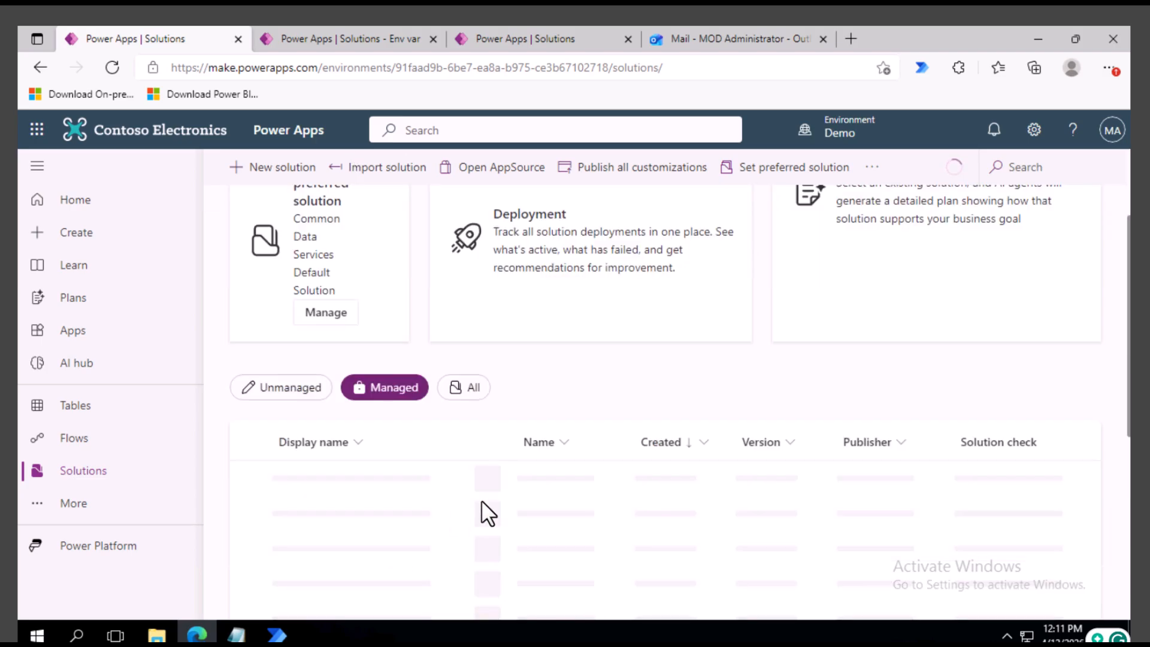
# Show all solutions in the Demo environment and open the imported Env var solution.
pyautogui.click(464, 387)
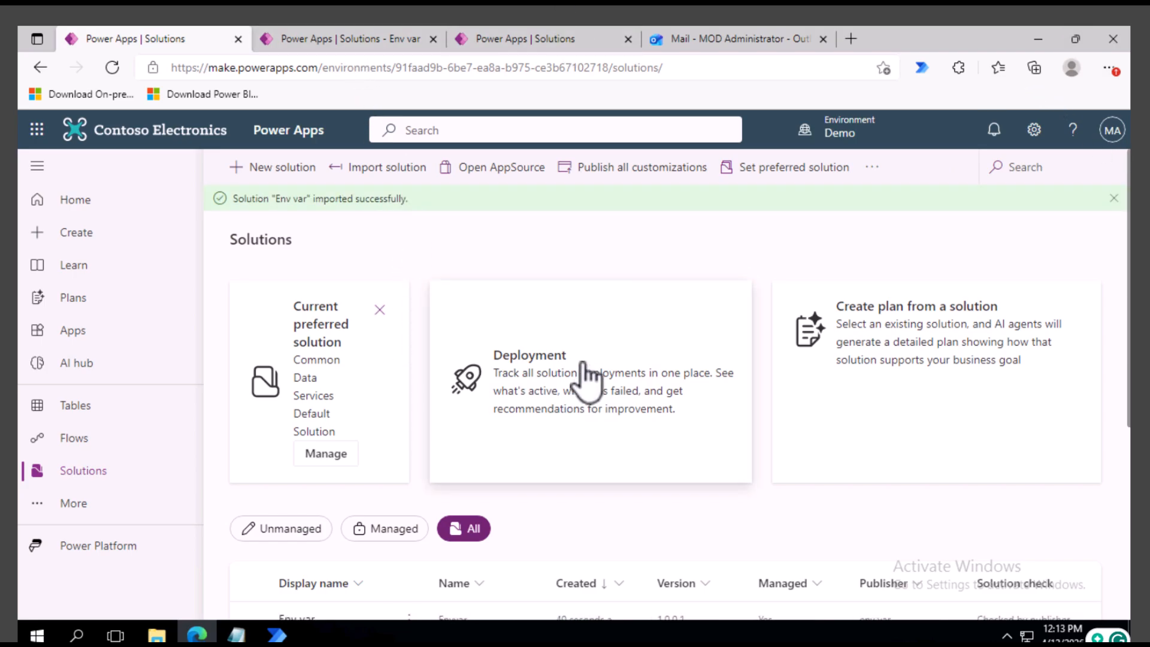
pyautogui.scroll(-5, 575, 389)
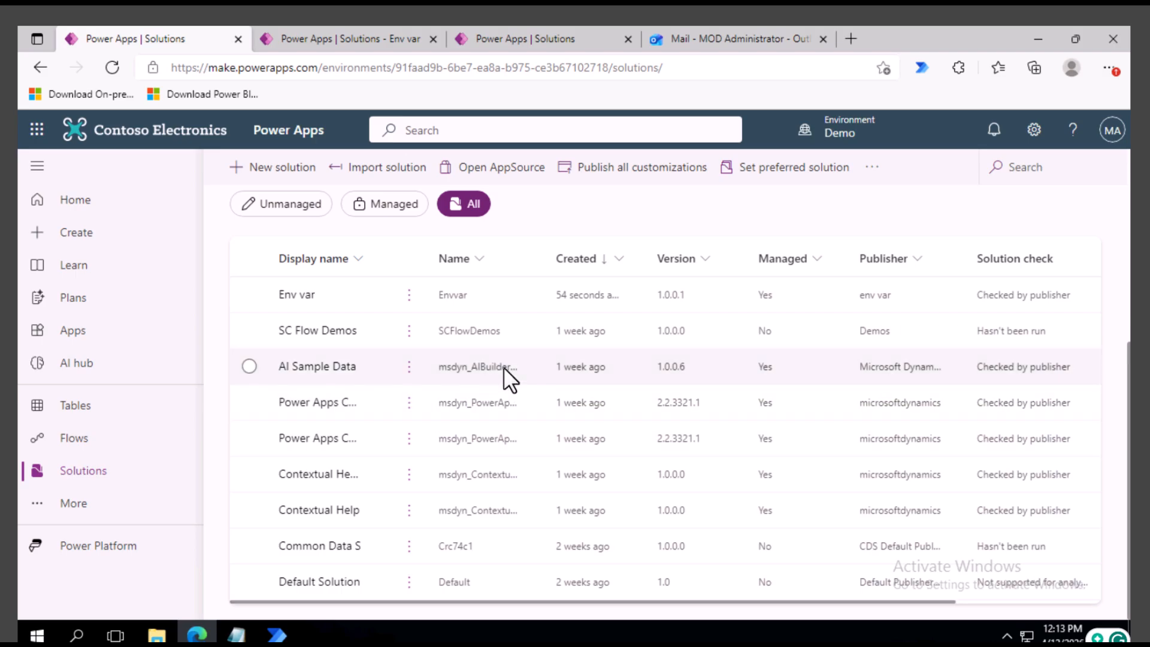
pyautogui.scroll(5, 504, 371)
pyautogui.scroll(-2, 443, 299)
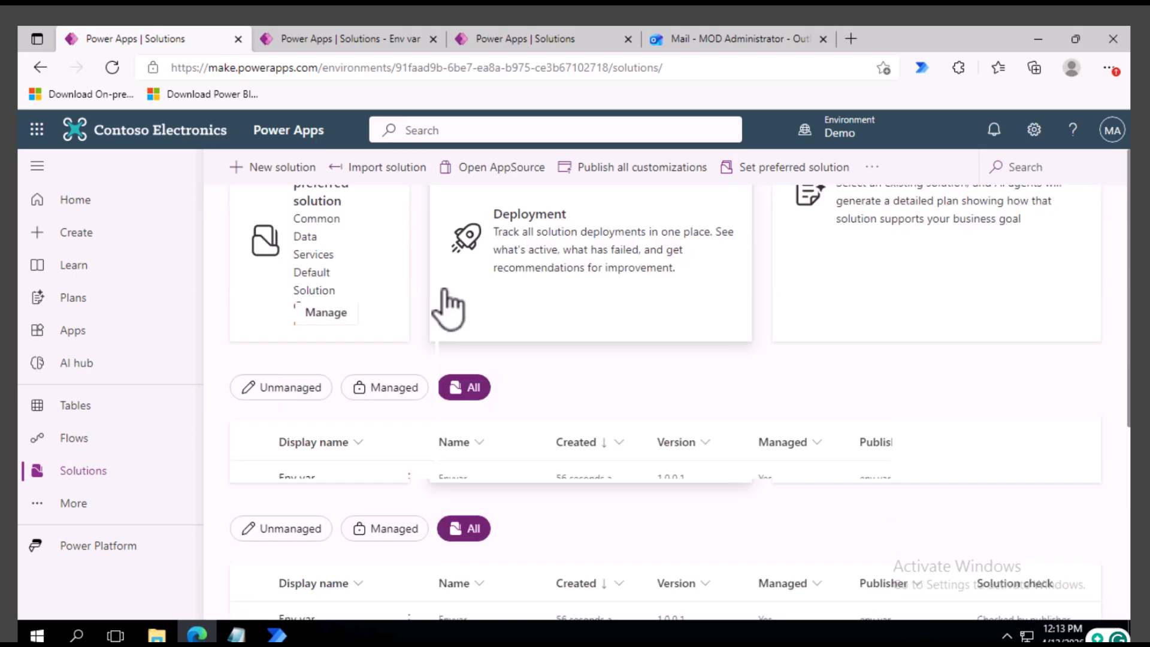
pyautogui.click(309, 477)
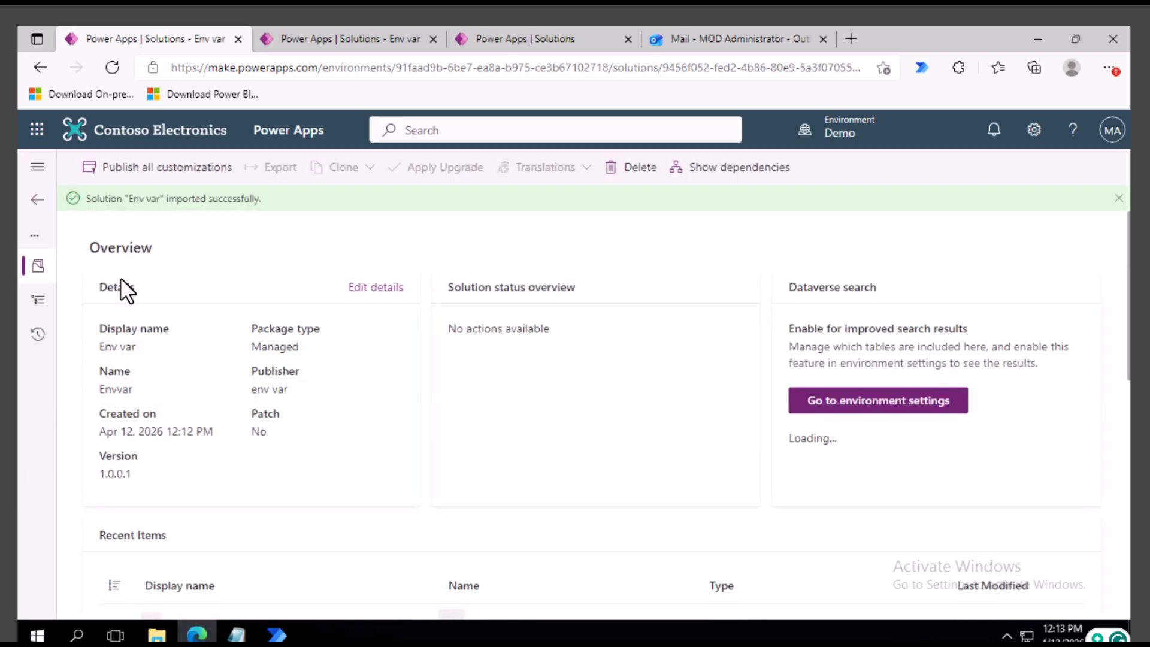
# List the Env var solution's cloud flows and open the API URL flow's details page.
pyautogui.click(38, 299)
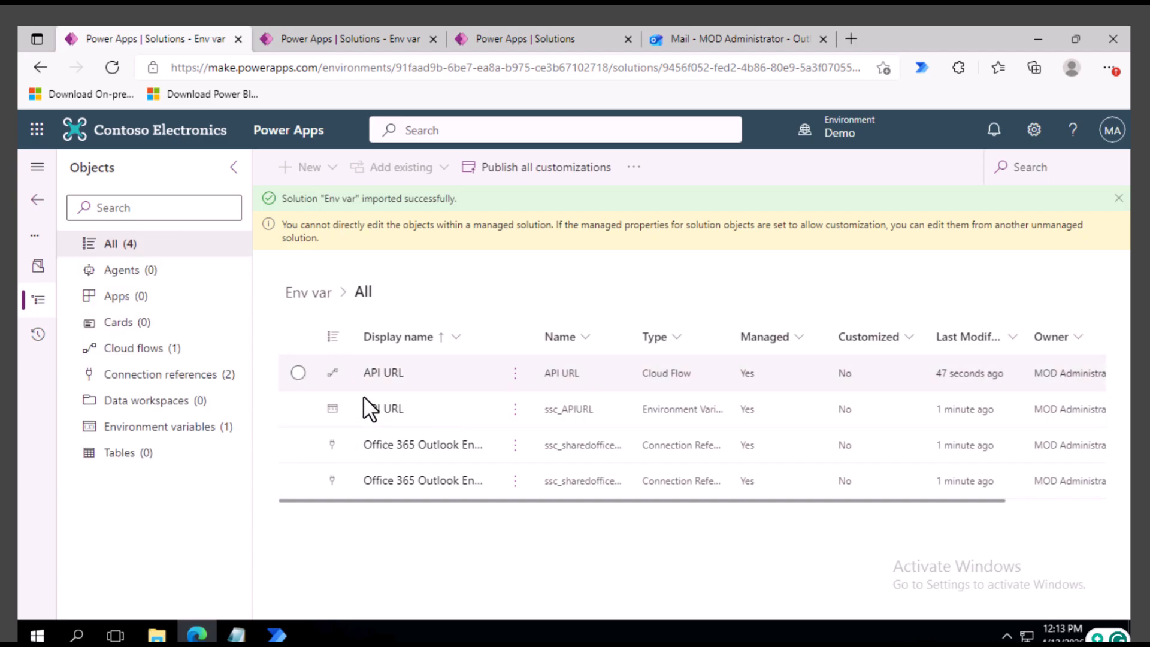
pyautogui.click(203, 346)
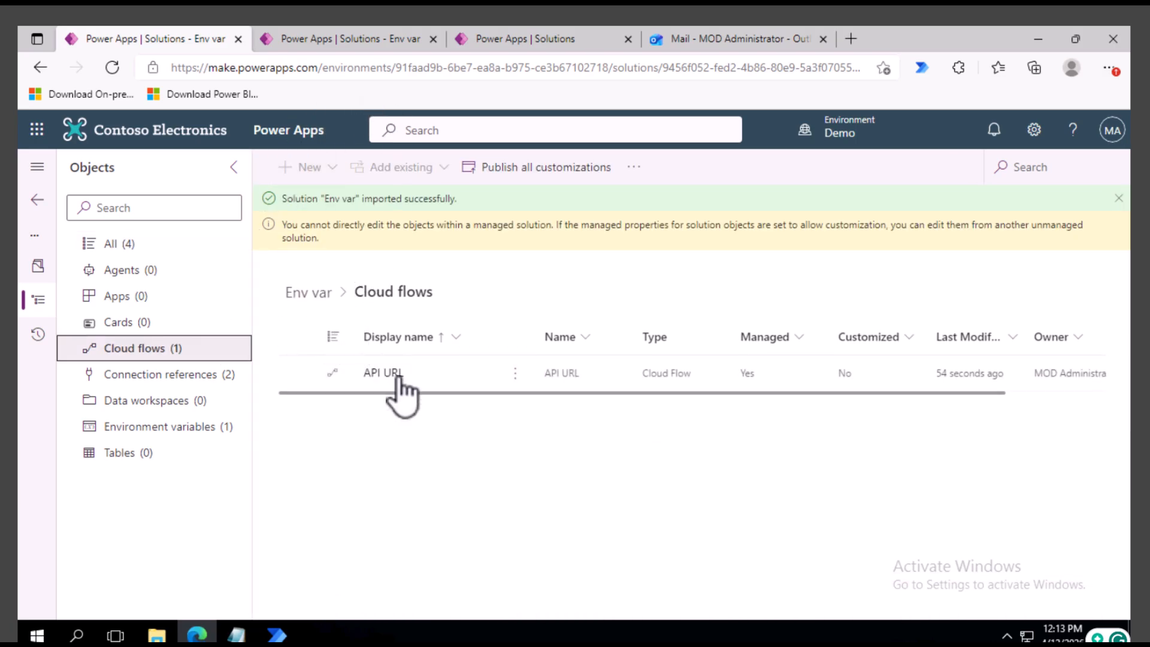
pyautogui.click(515, 373)
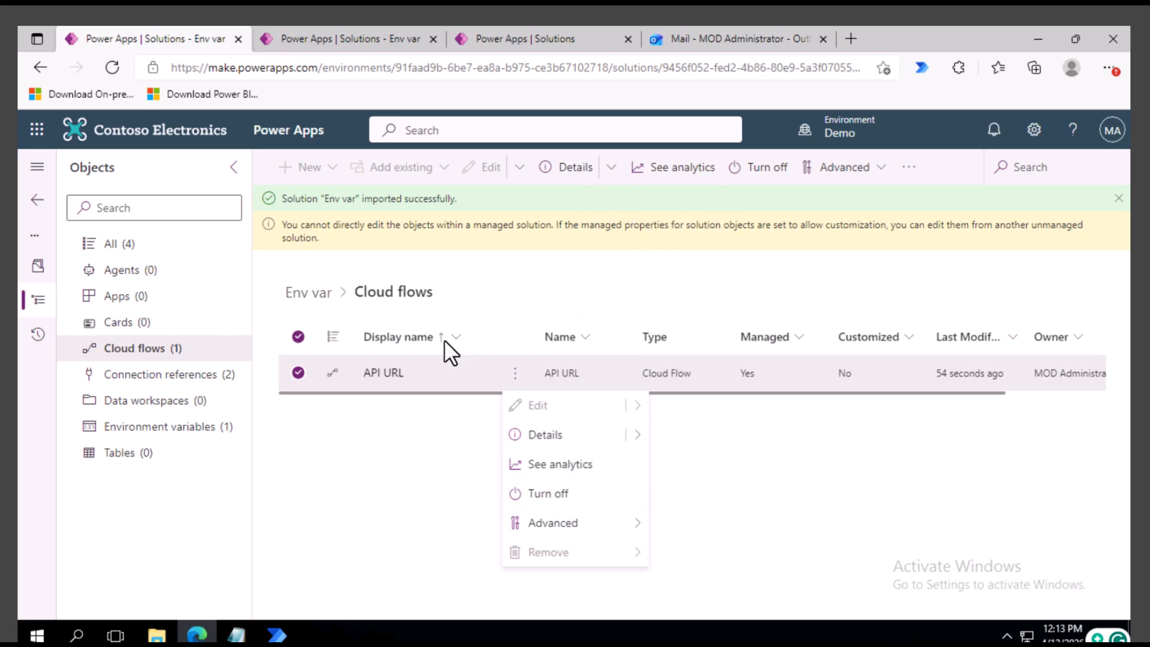
pyautogui.click(384, 373)
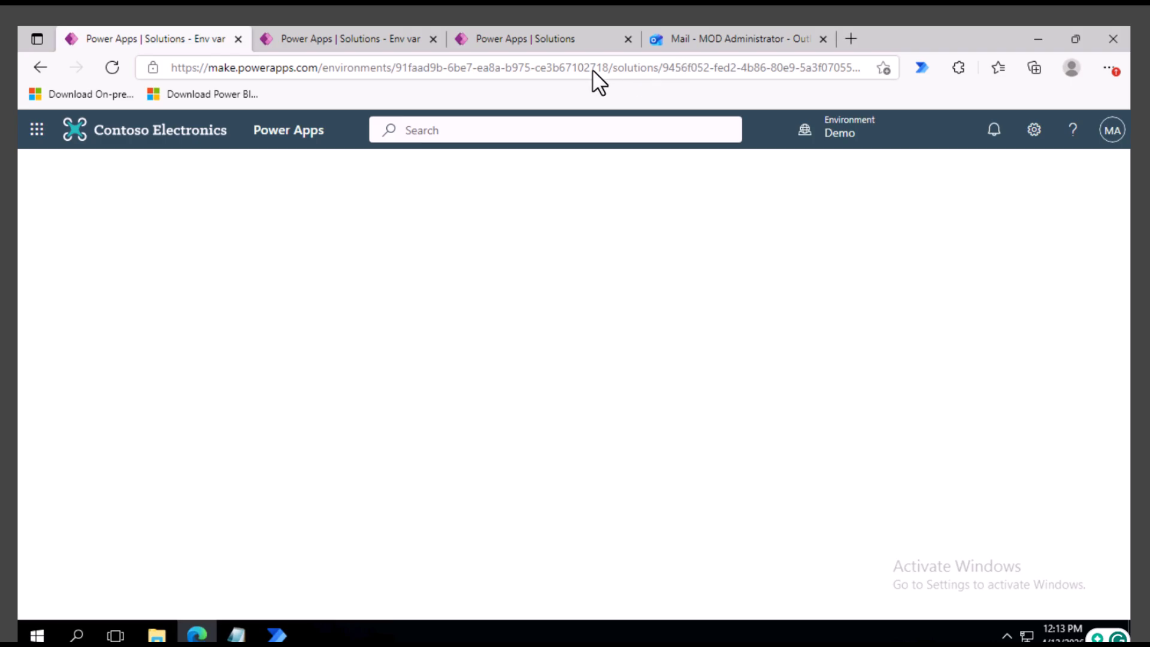
# Switch to the API URL flow in Contoso (default) and run a manual test with its Office 365 Outlook connection.
pyautogui.click(305, 37)
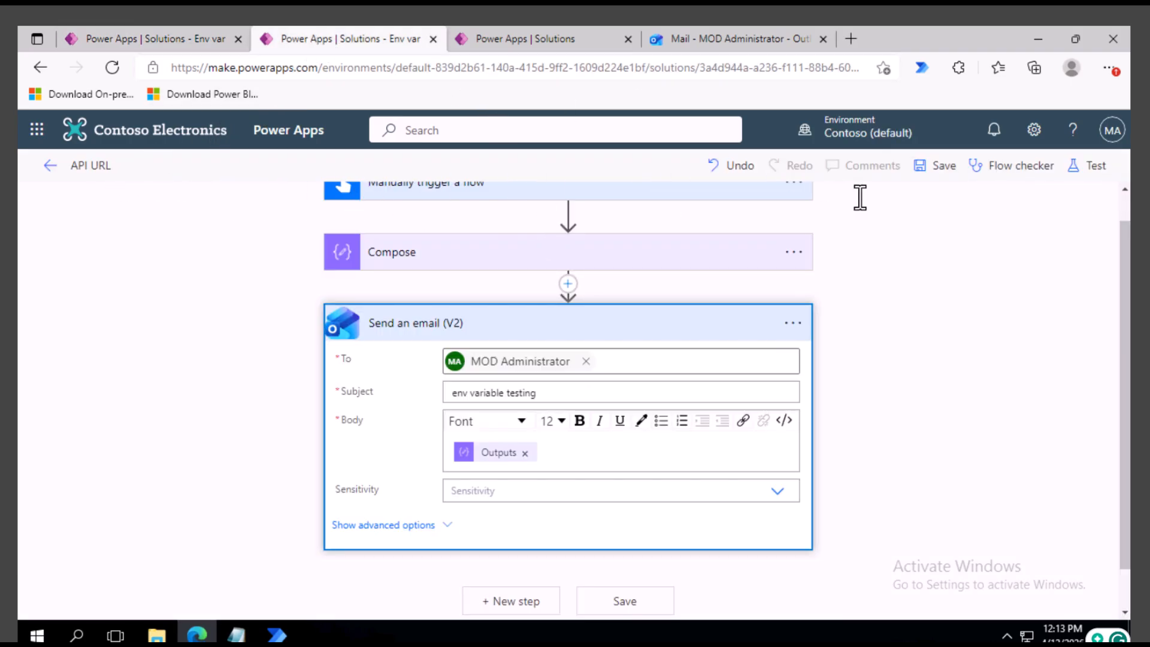
pyautogui.click(1093, 175)
pyautogui.click(865, 207)
pyautogui.click(853, 592)
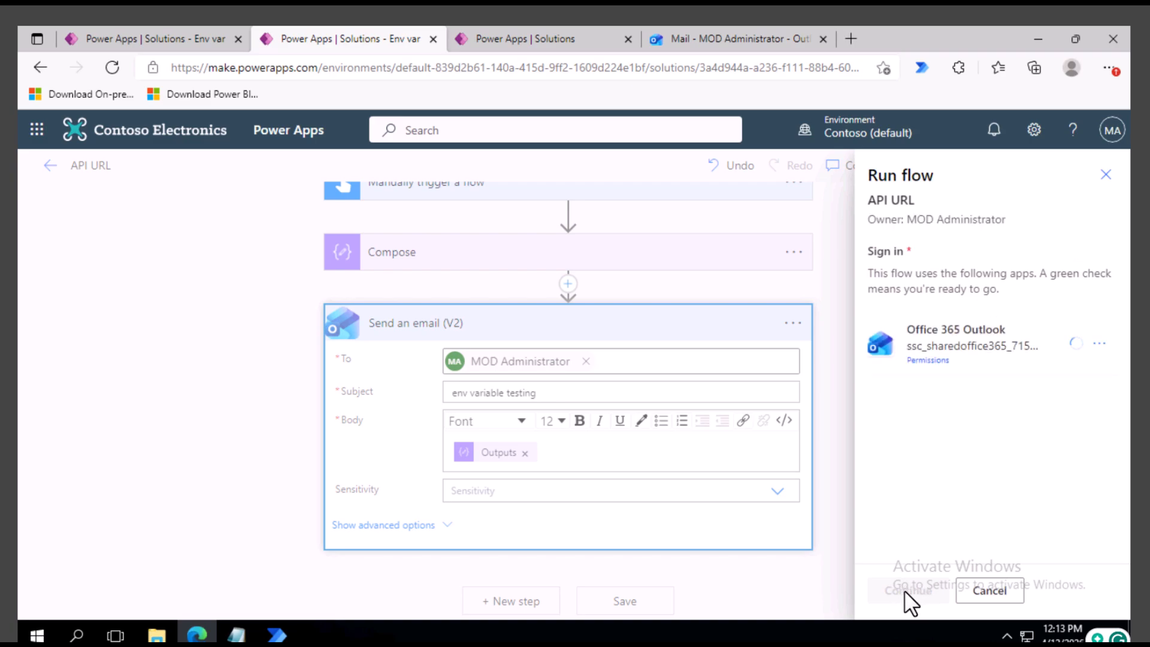
pyautogui.click(907, 591)
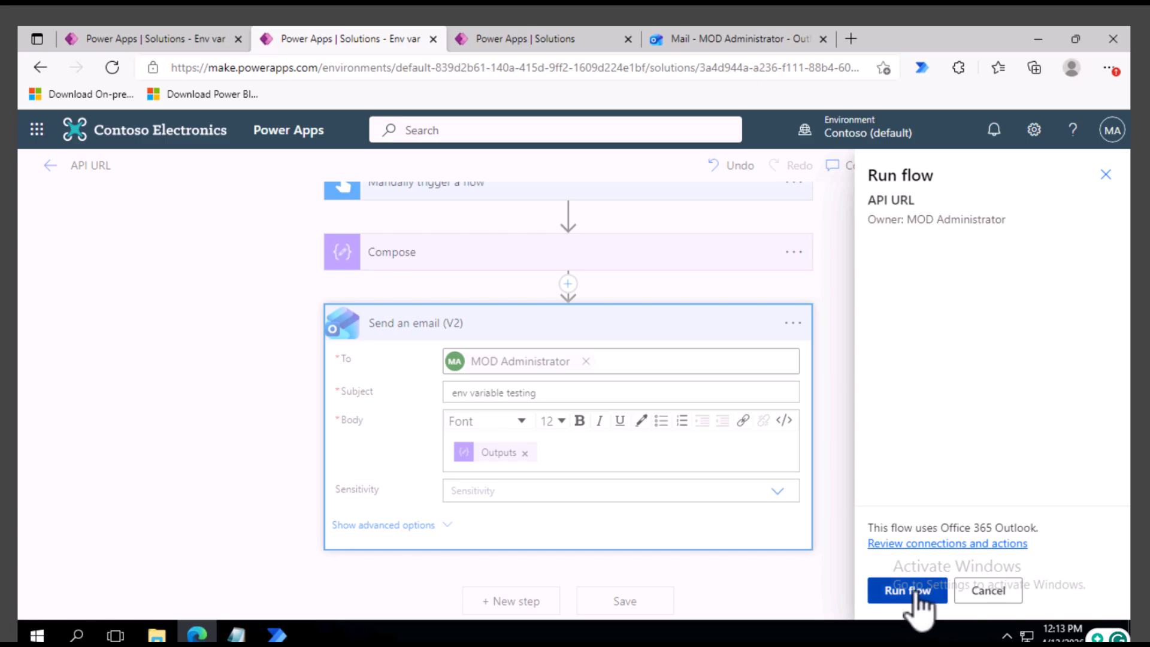
pyautogui.click(917, 592)
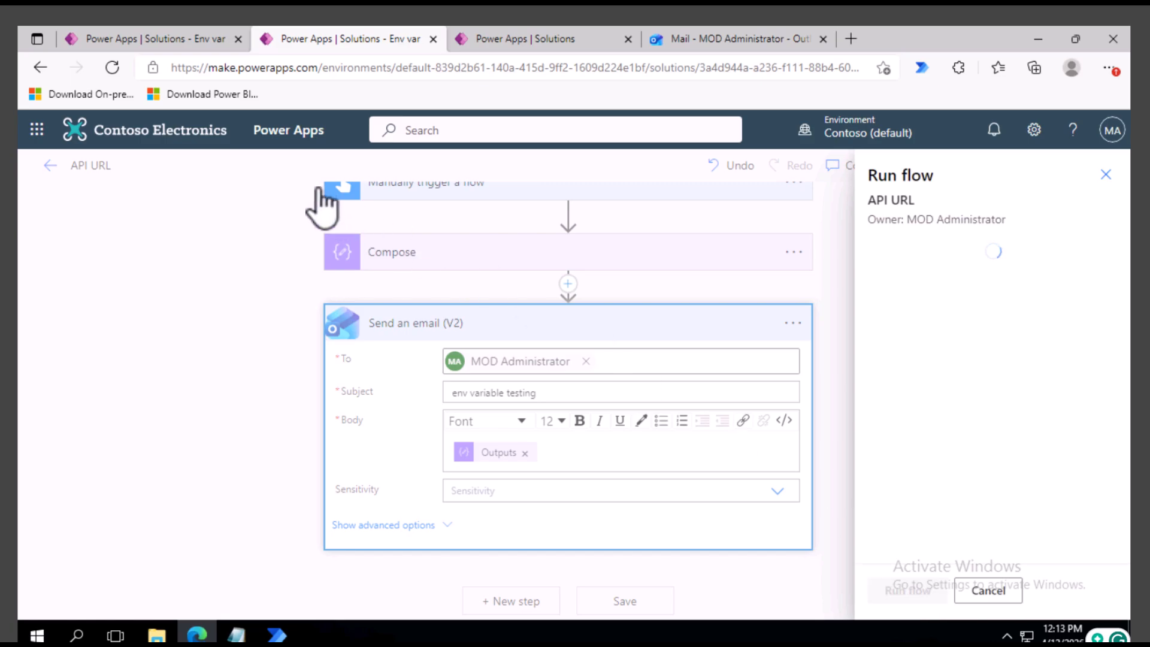
# Check the Demo flow's 28-day run history, and close the run confirmation for the Contoso (default) flow.
pyautogui.click(164, 39)
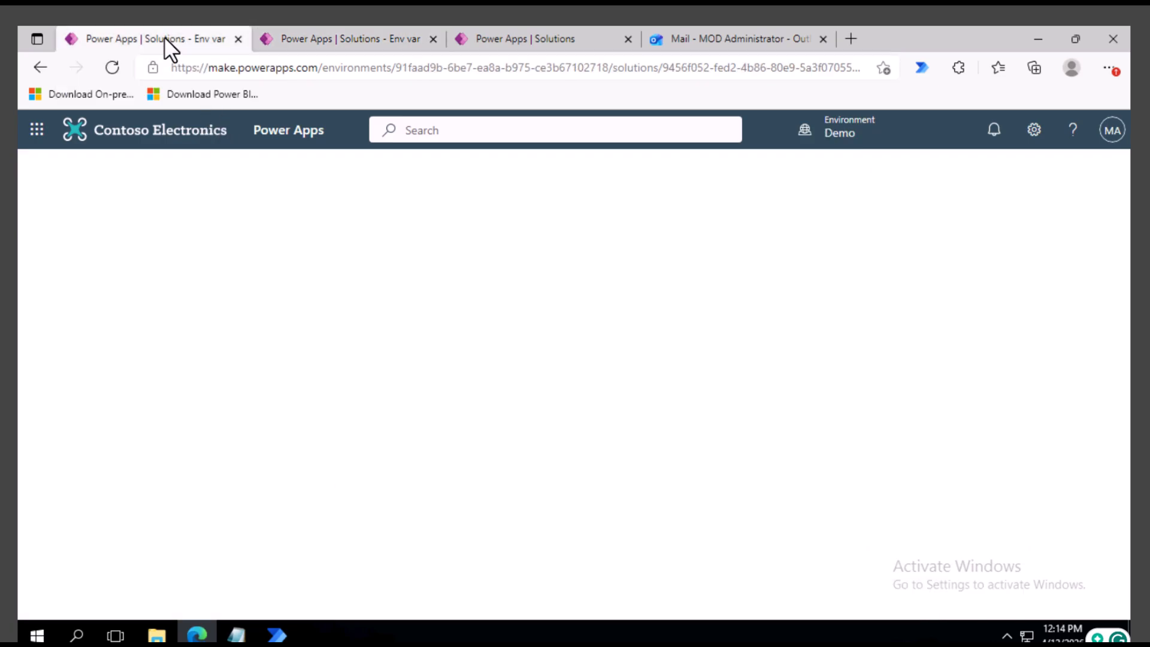
pyautogui.scroll(-5, 317, 309)
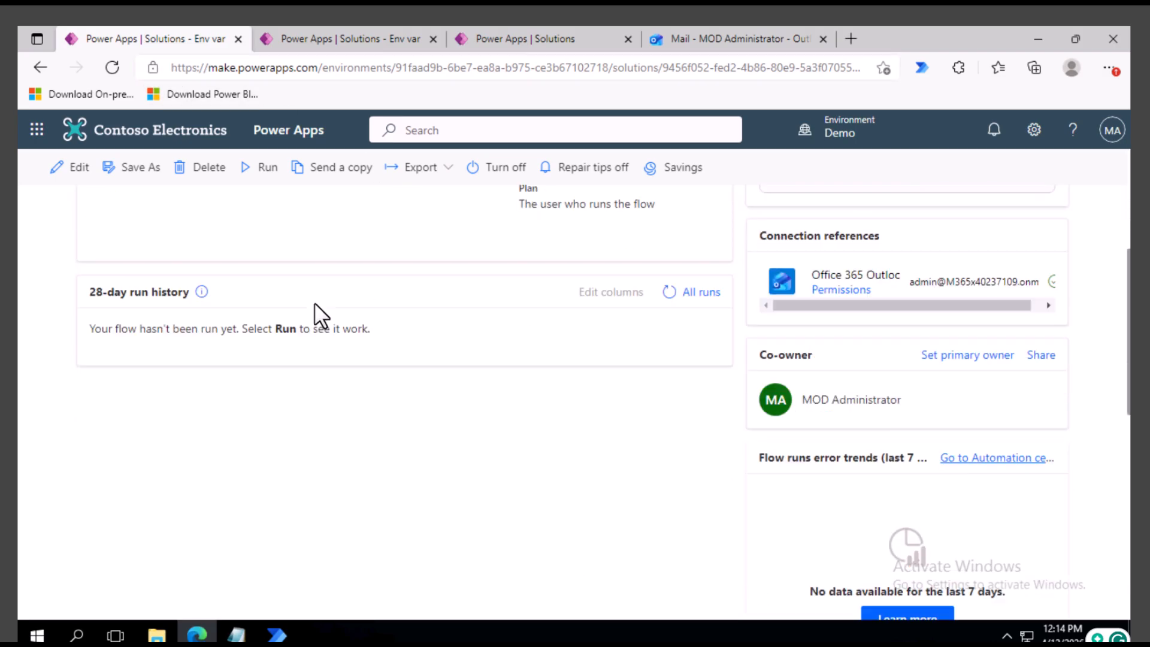
pyautogui.scroll(3, 313, 301)
pyautogui.click(336, 36)
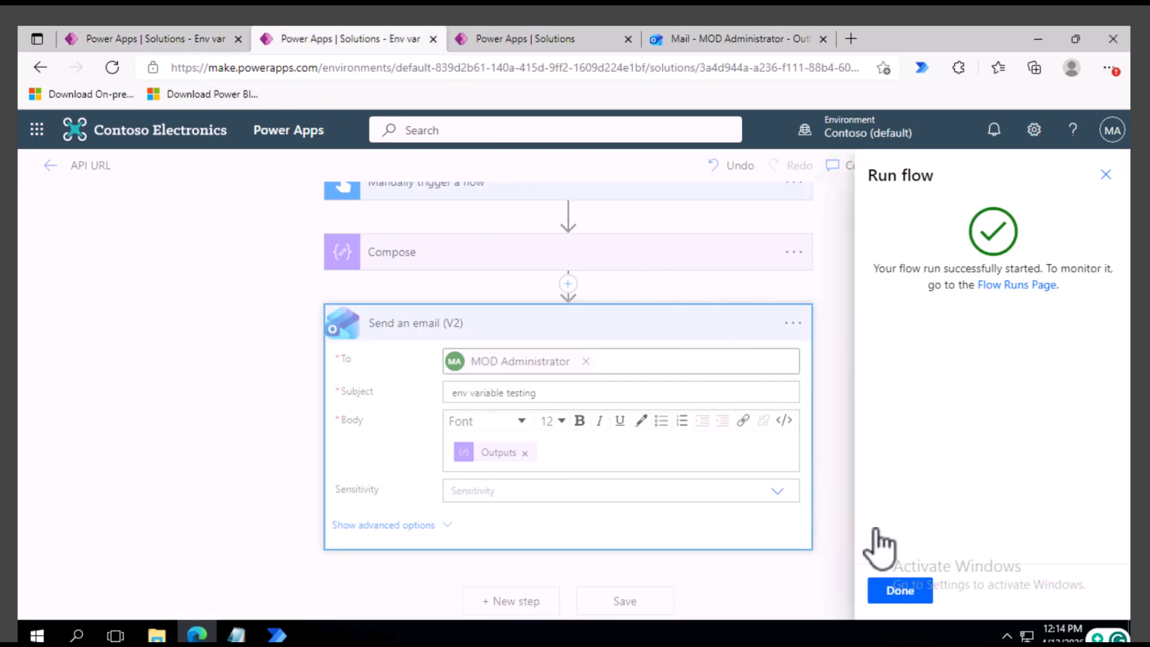
pyautogui.click(900, 591)
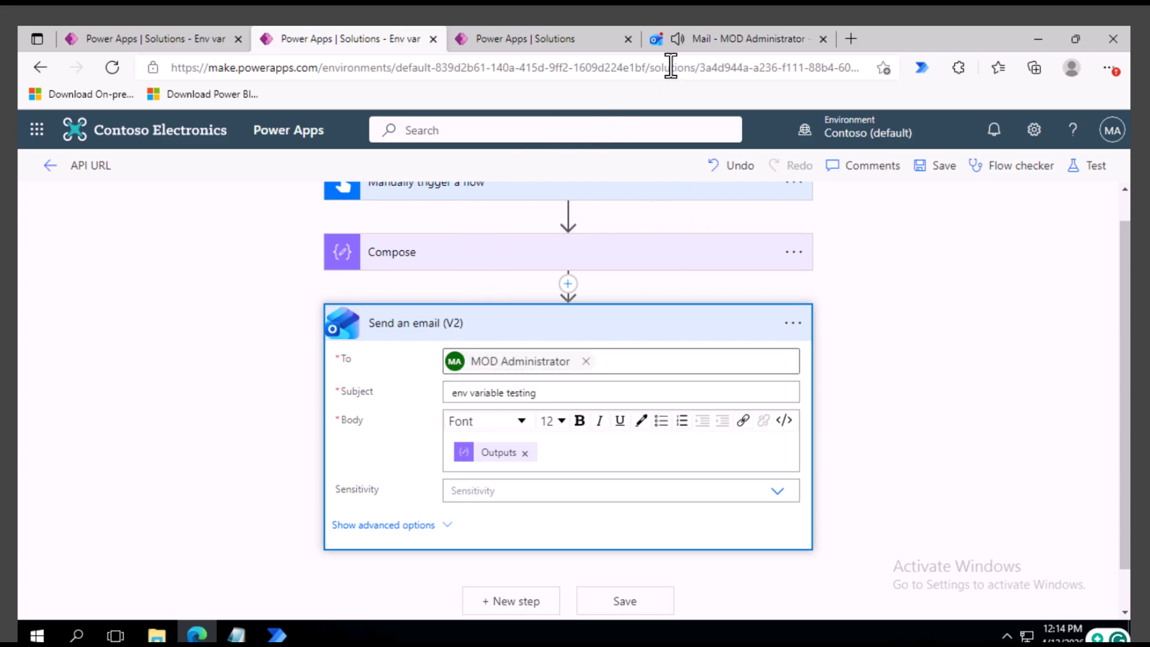
# Switch to Outlook, open the newest env variable testing email, and highlight the API value in its body.
pyautogui.click(669, 36)
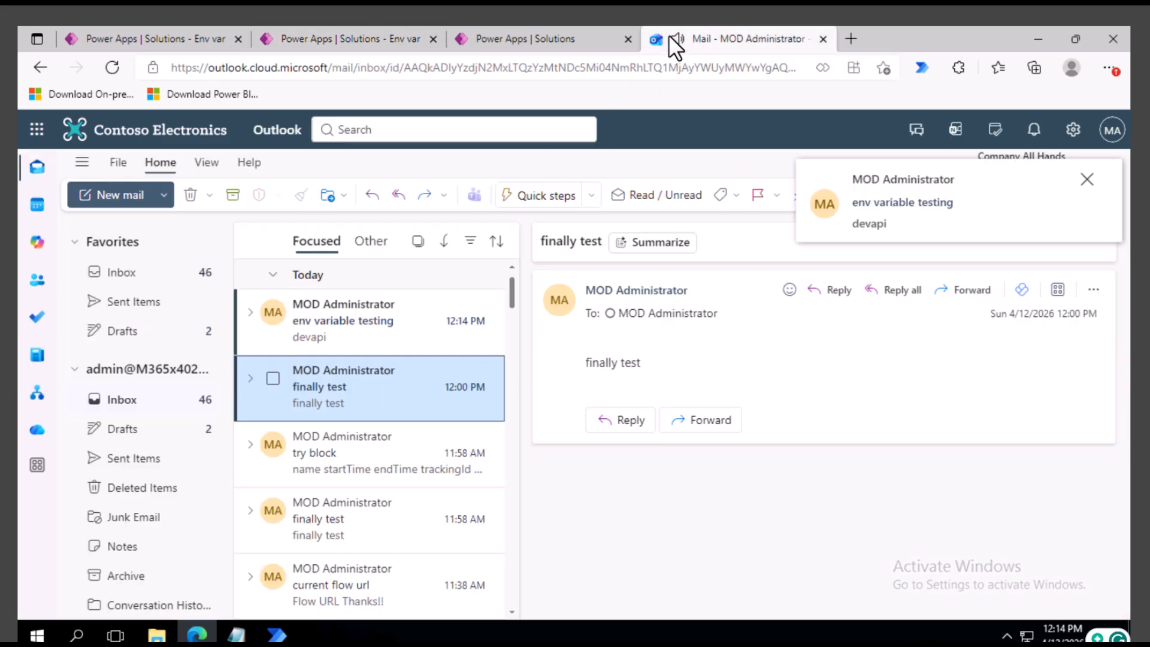
pyautogui.click(335, 322)
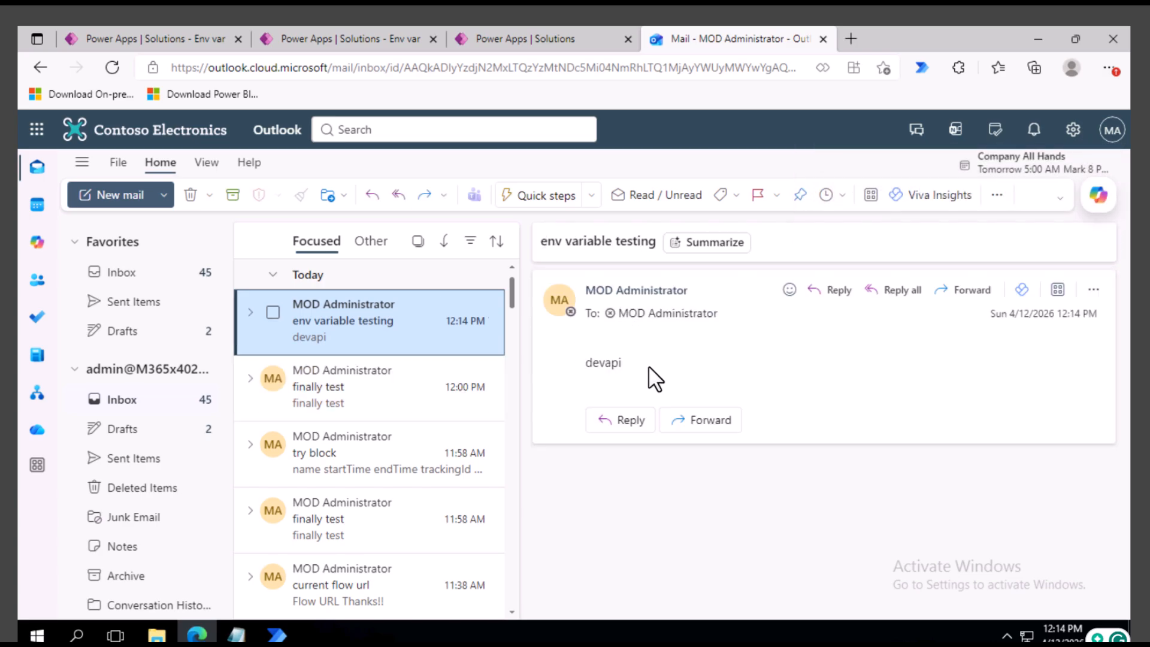
pyautogui.moveTo(623, 364); pyautogui.dragTo(574, 364)
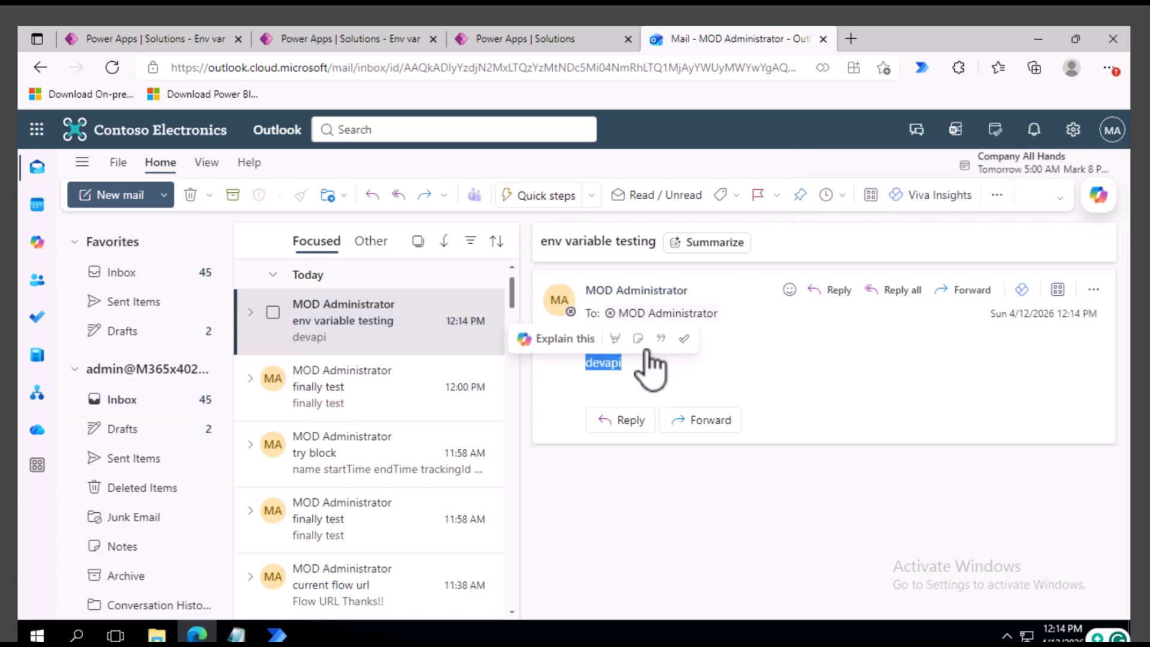
# Return to the API URL flow in the Demo environment and run it with its Office 365 Outlook connection.
pyautogui.click(147, 37)
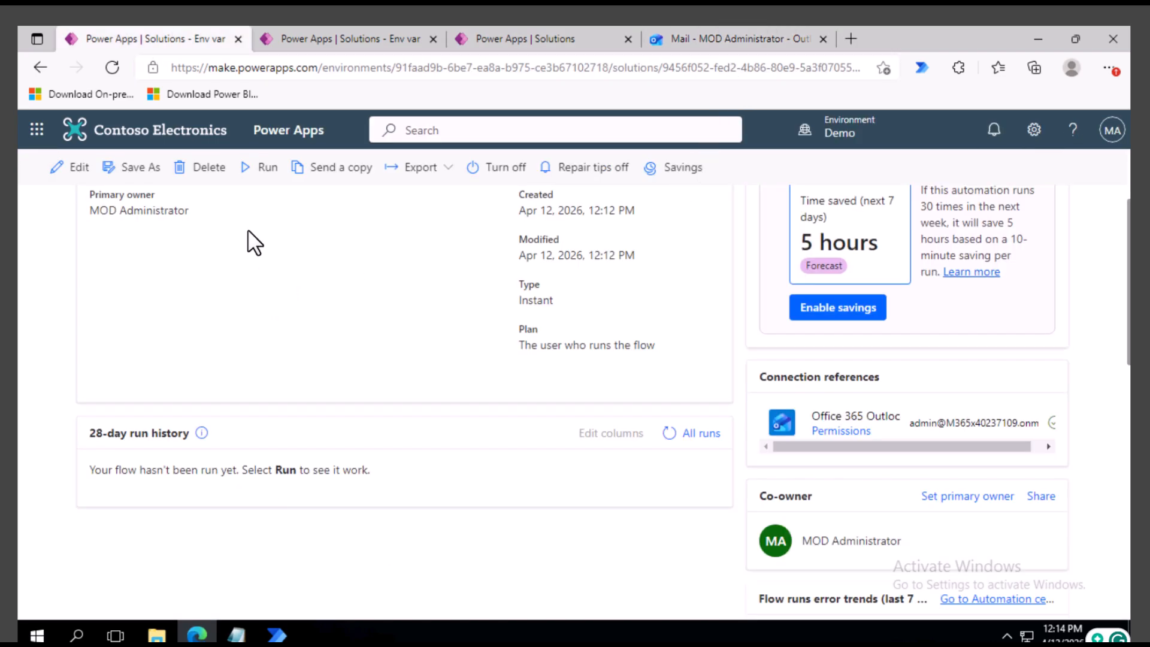
pyautogui.scroll(3, 329, 269)
pyautogui.moveTo(846, 137)
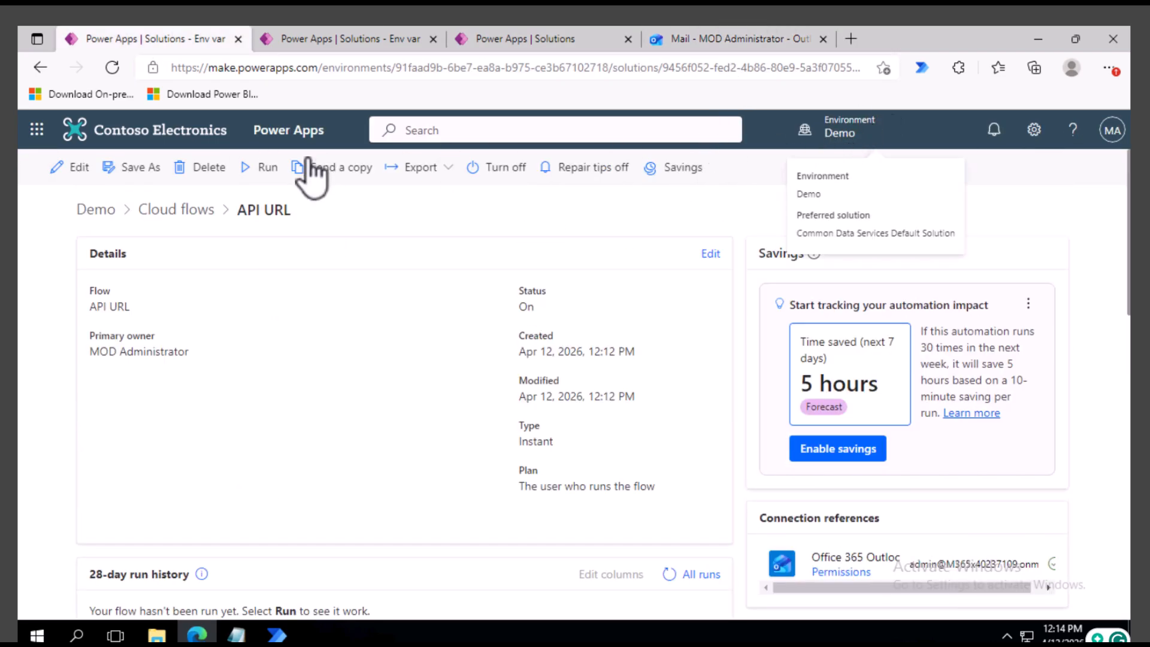
pyautogui.click(259, 167)
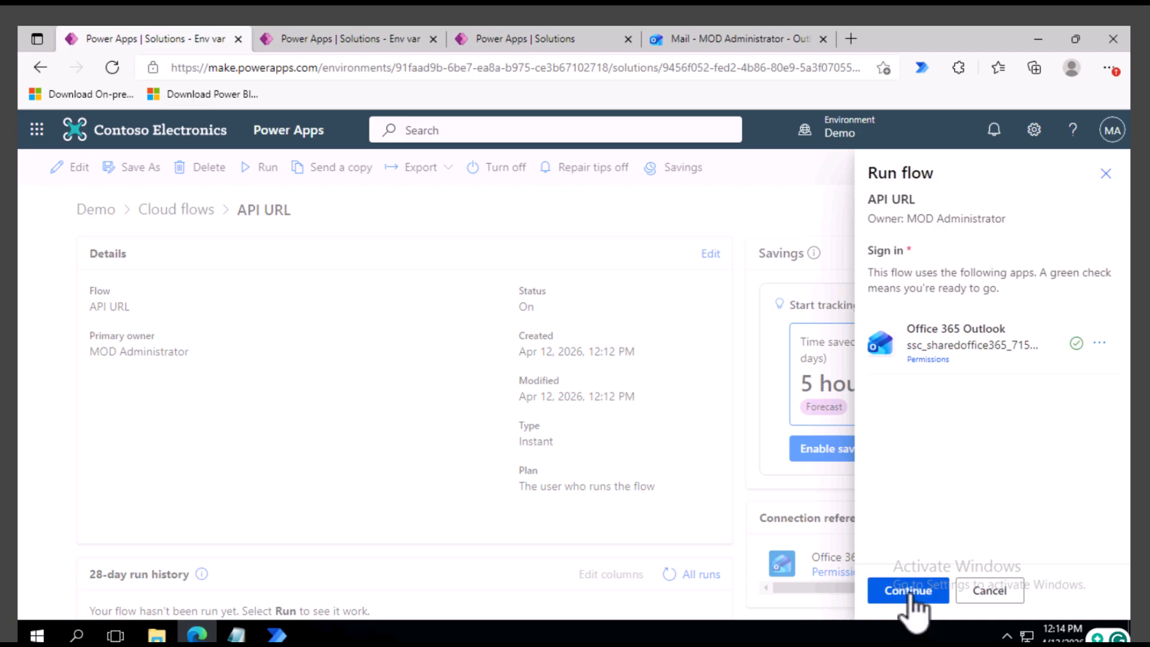
pyautogui.click(907, 591)
pyautogui.click(905, 594)
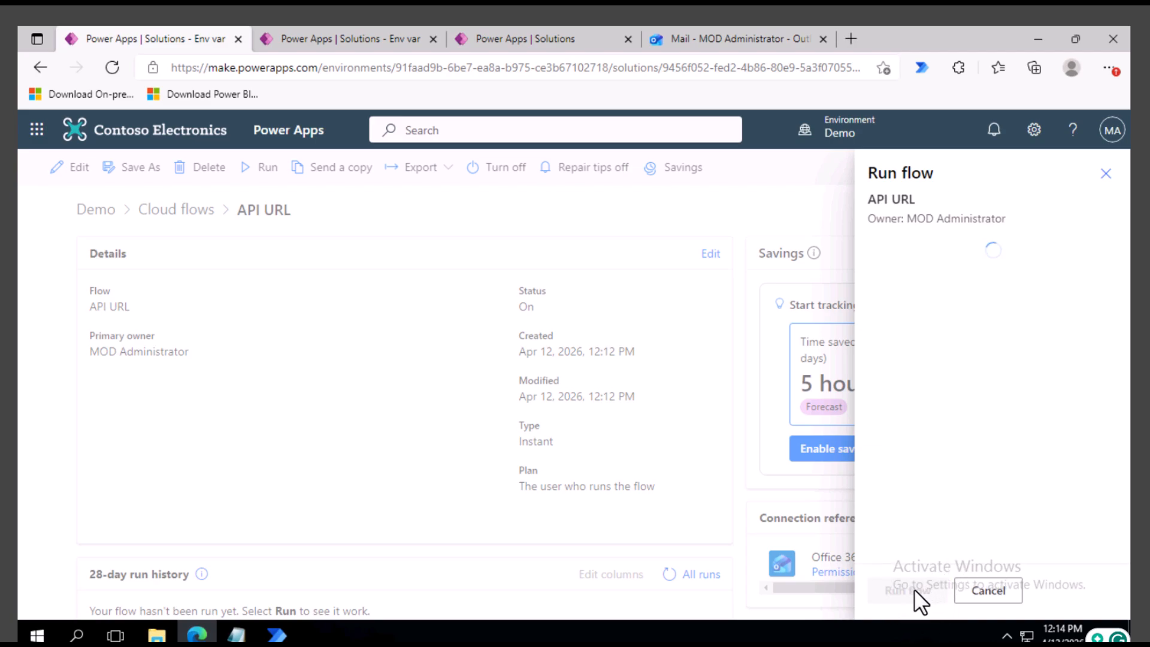
pyautogui.click(913, 591)
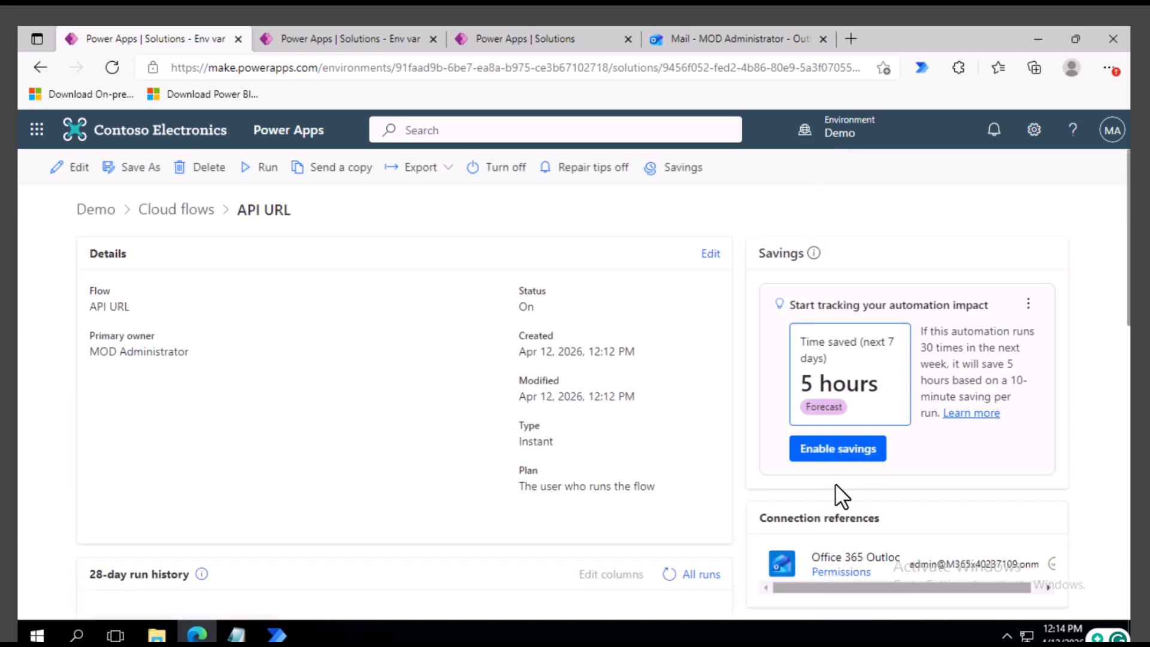
# Open the env variable testing email sent by the Demo run in Outlook and highlight its body value.
pyautogui.click(705, 37)
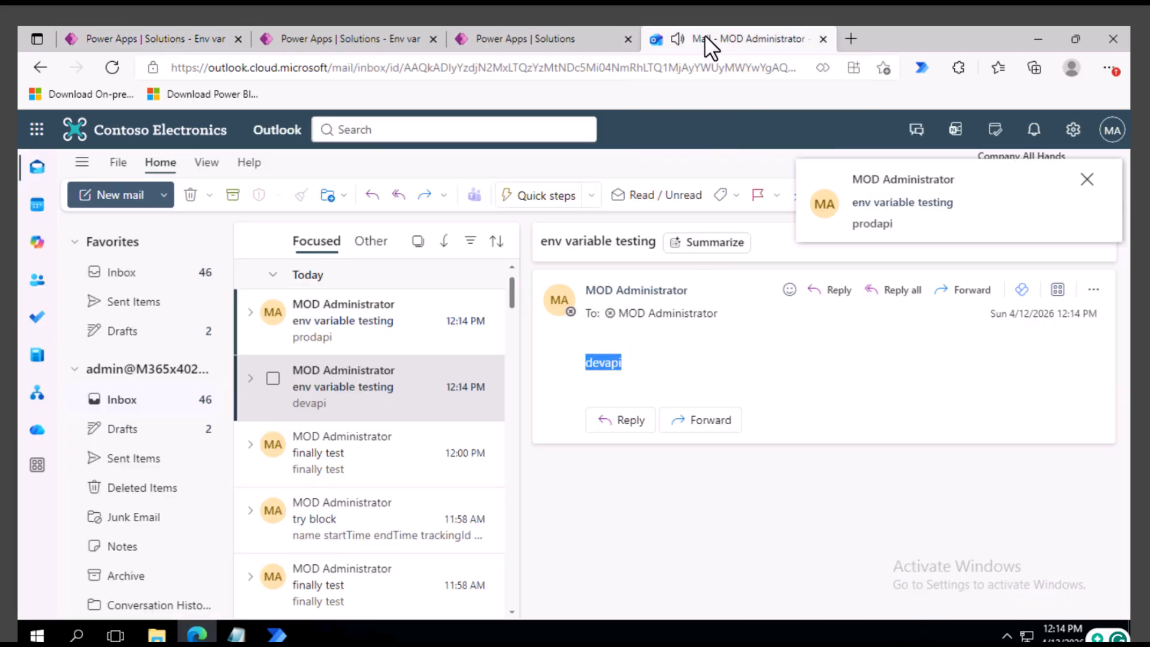
pyautogui.click(335, 332)
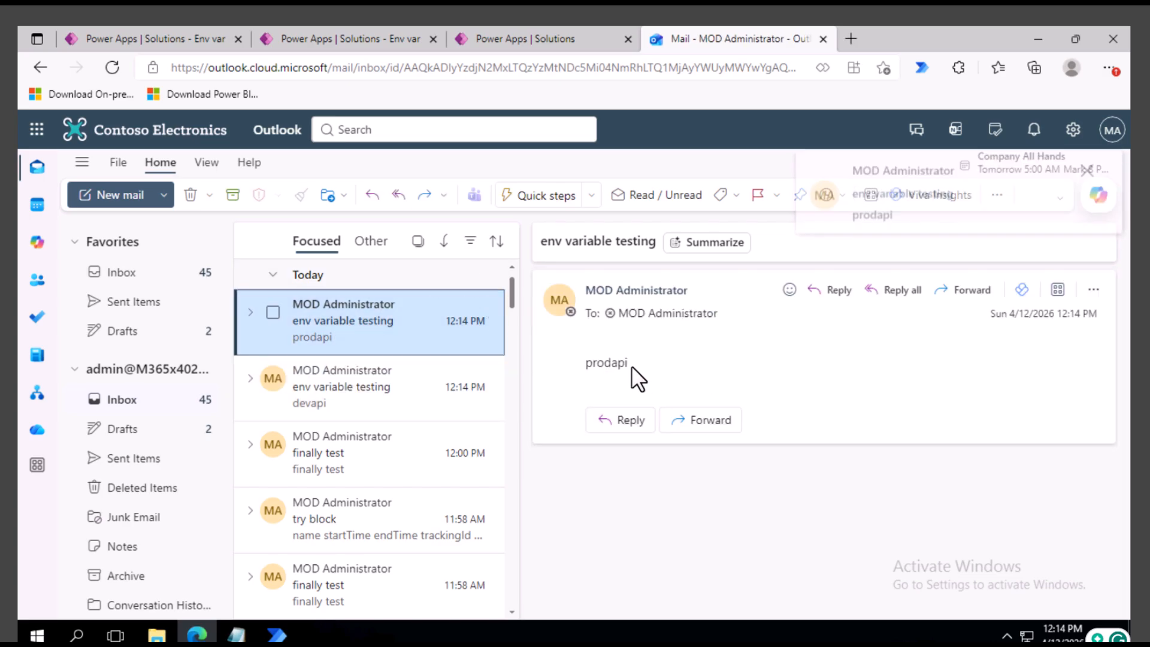
pyautogui.moveTo(631, 365); pyautogui.dragTo(566, 368)
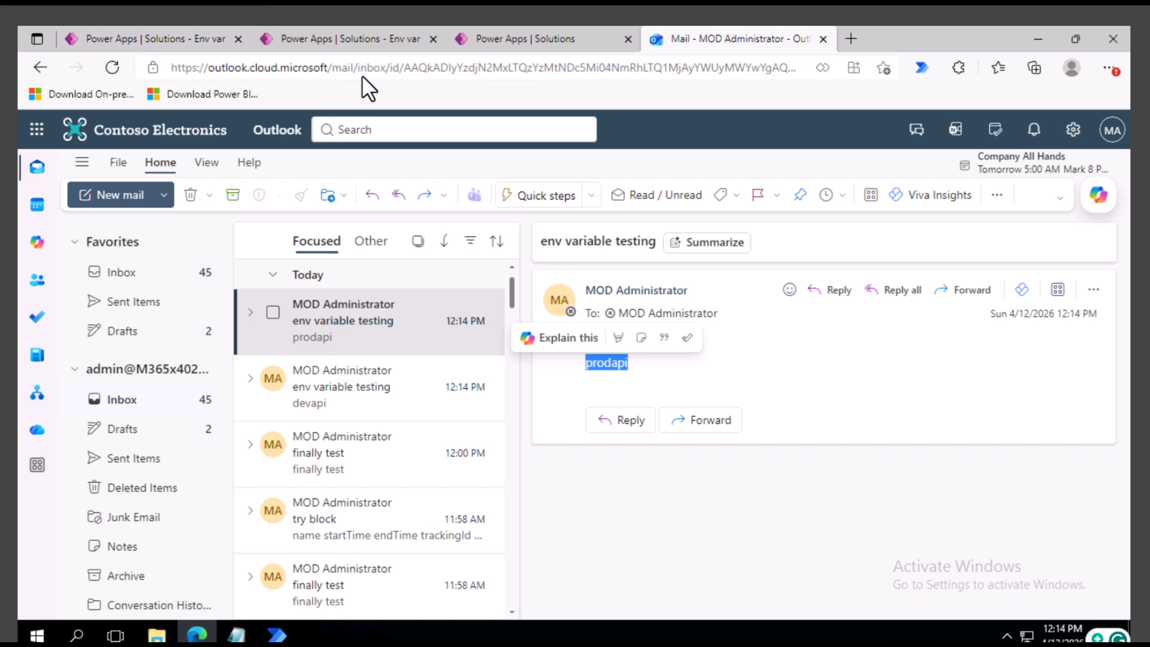
# Review the API URL flow's run result in Contoso (default) and its 28-day run history in Demo.
pyautogui.click(348, 38)
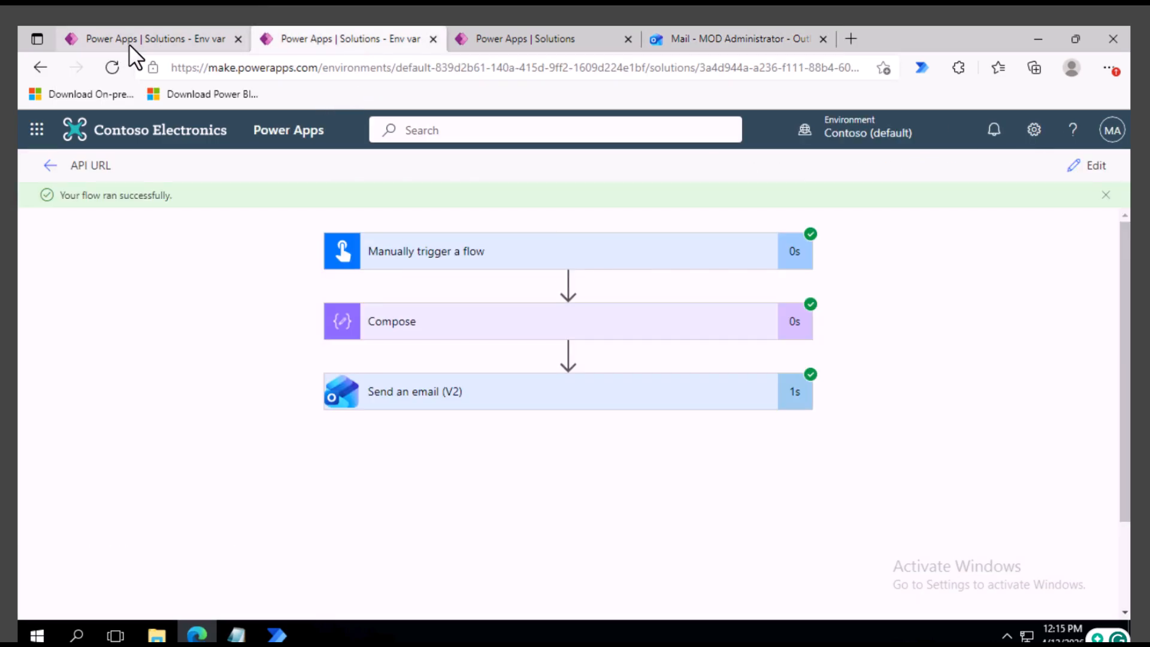
pyautogui.click(150, 37)
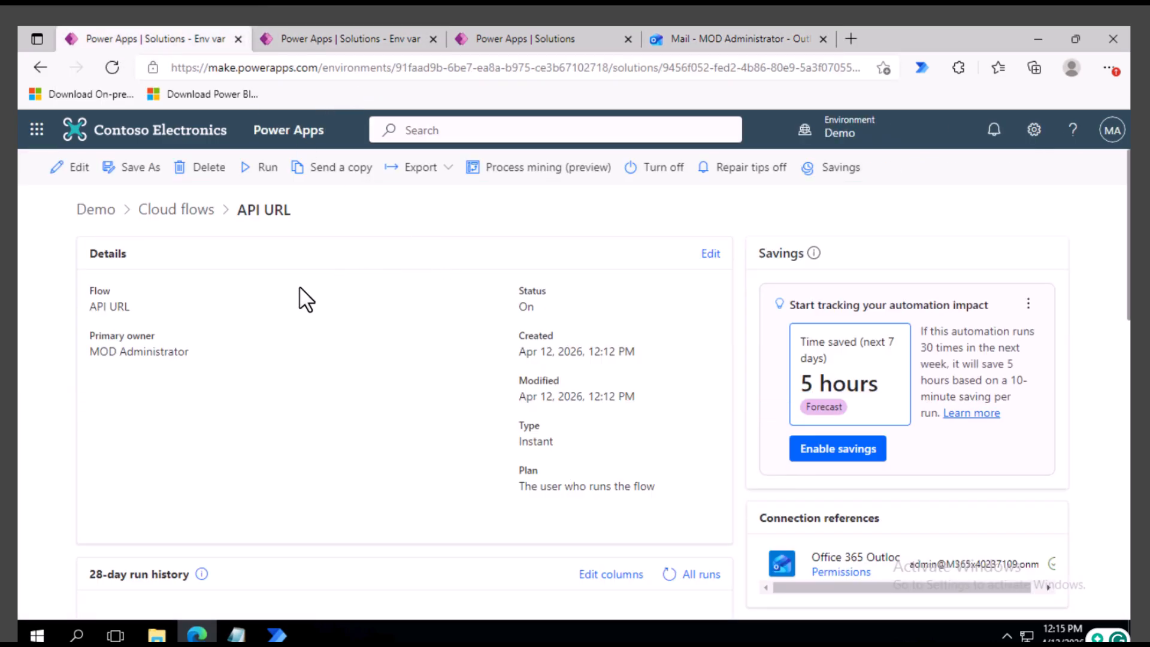
pyautogui.scroll(-5, 299, 287)
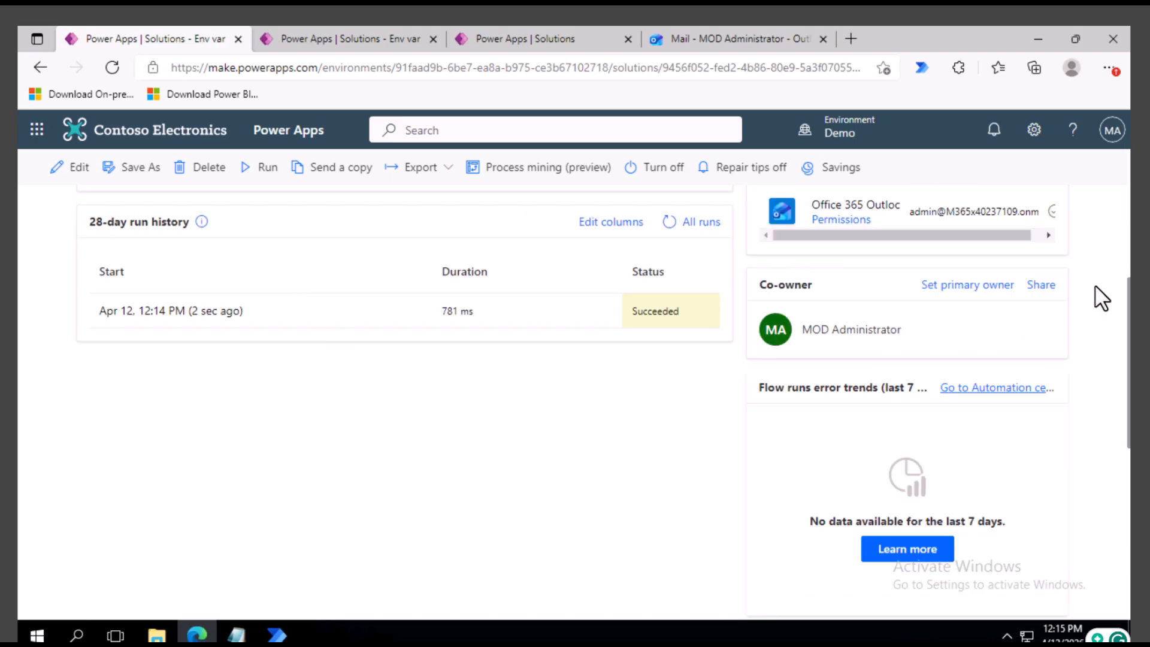